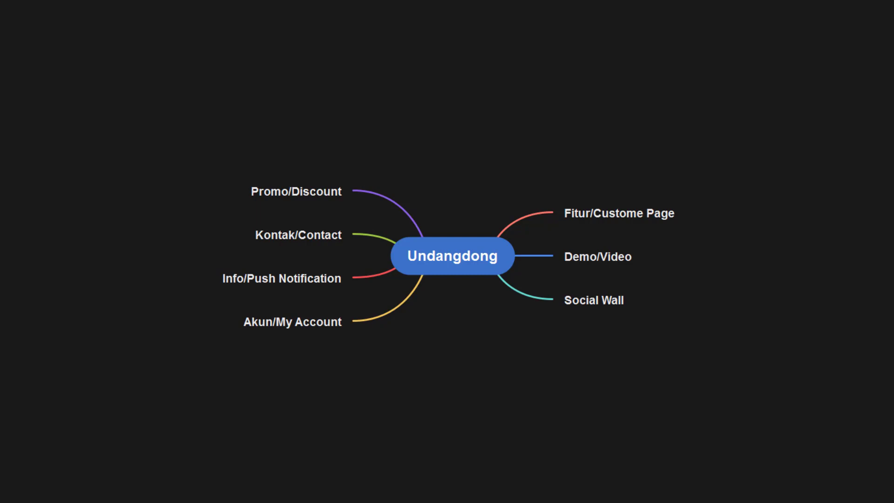
- Prefix the Social Wall topic with 'Forum/' so it reads Forum/Social Wall
click(594, 300)
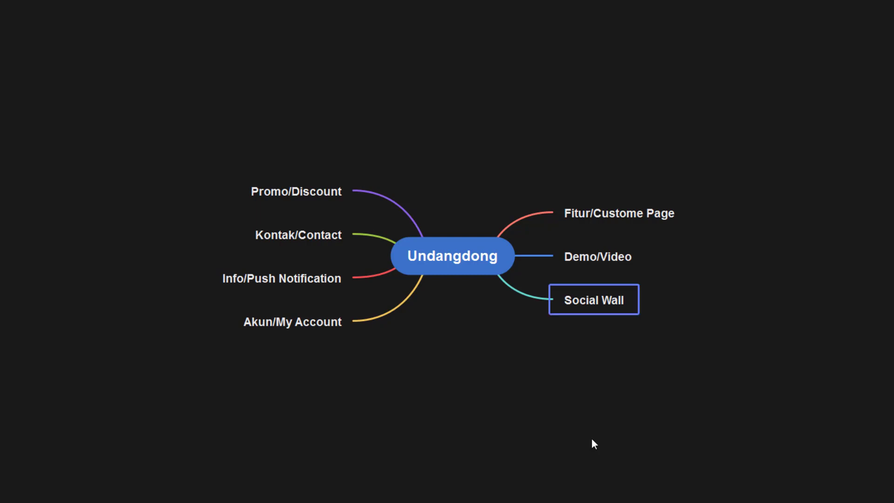
click(602, 304)
key(Home)
text(Forum/)
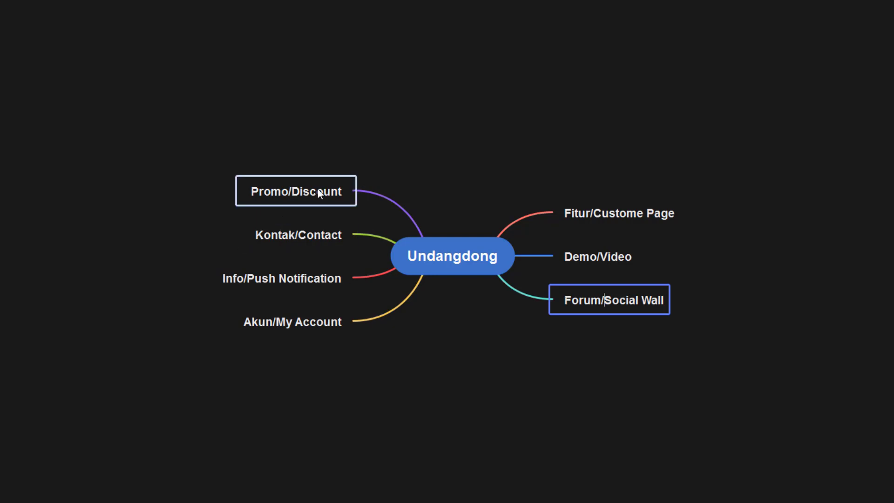
click(286, 192)
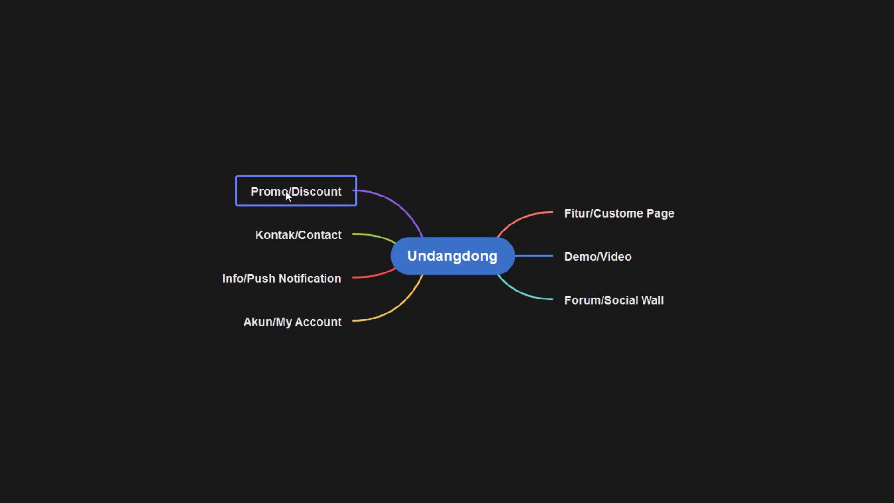
click(303, 239)
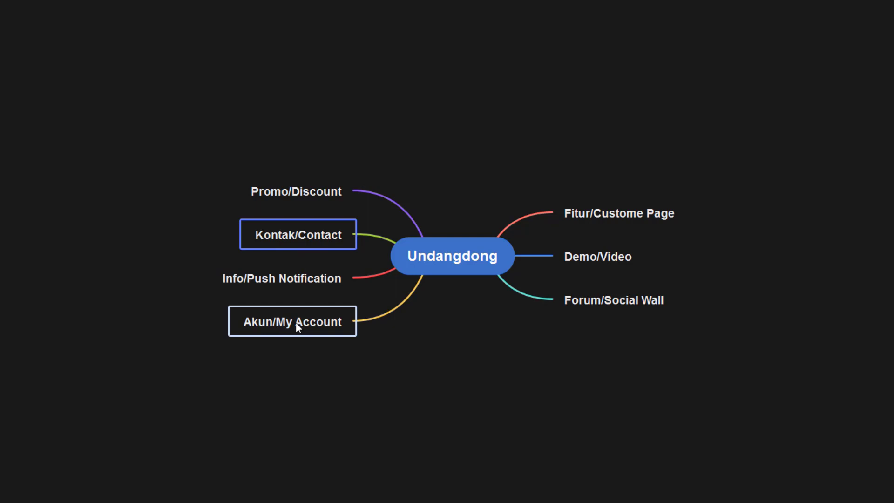
click(448, 257)
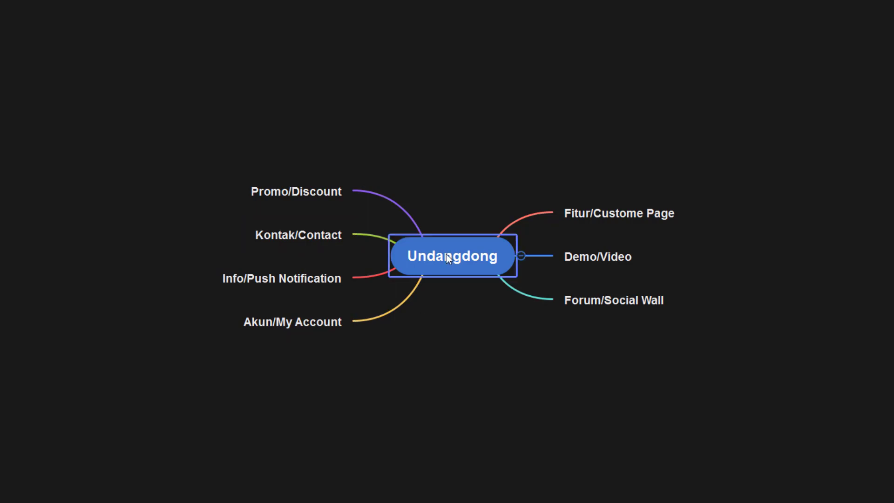
- Insert a 'Padlock' subtopic under the central Undangdong topic
key(Tab)
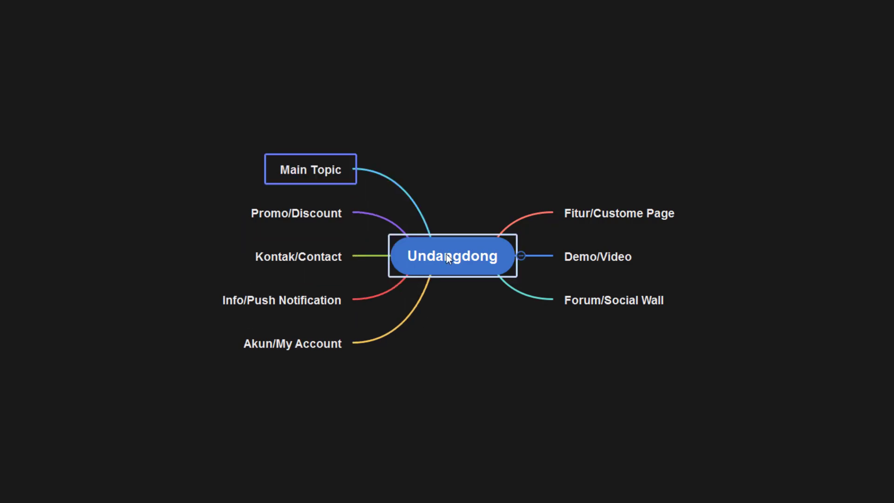
text(Padlock)
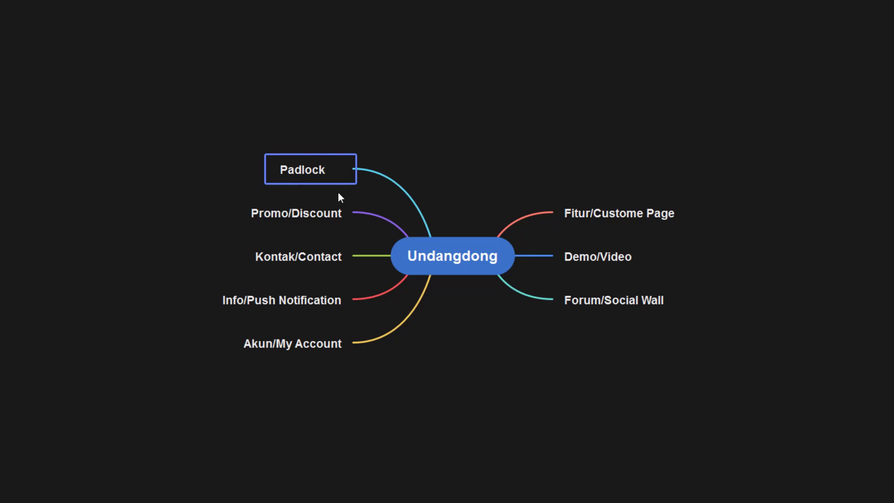
click(463, 132)
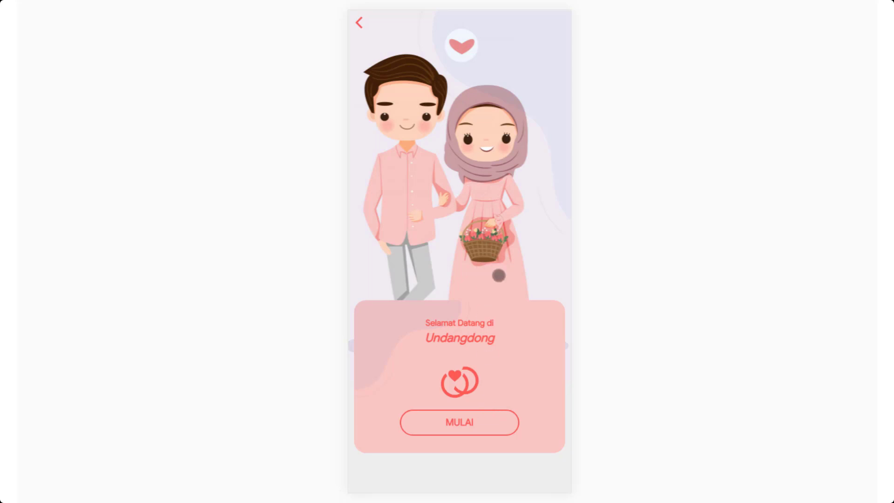
- Open the login screen from MULAI and clear the prefilled Email field
click(487, 423)
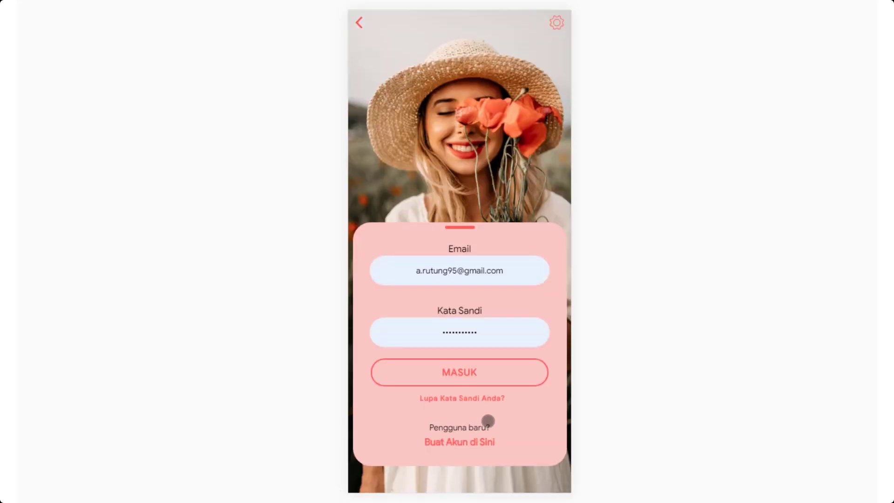
click(474, 273)
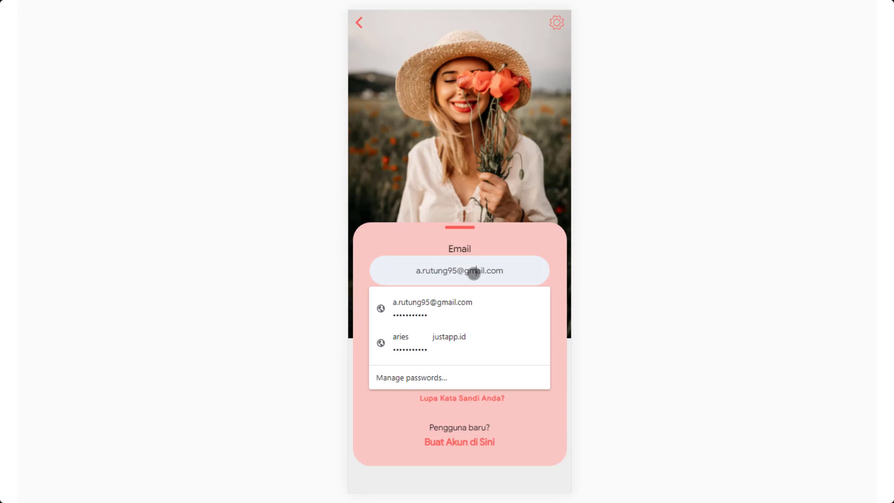
key(ctrl+a)
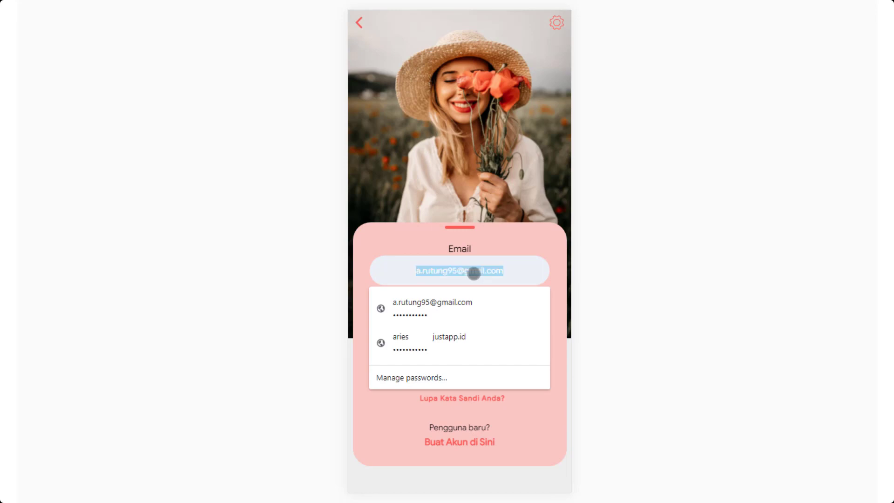
key(BackSpace)
click(487, 196)
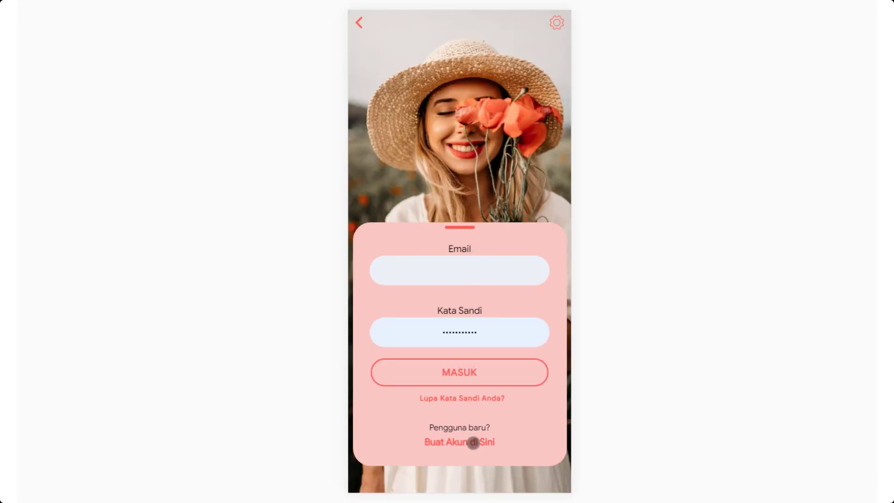
- Look over the Buat Akun registration form and the Lupa Kata Sandi form, then return to login
click(462, 442)
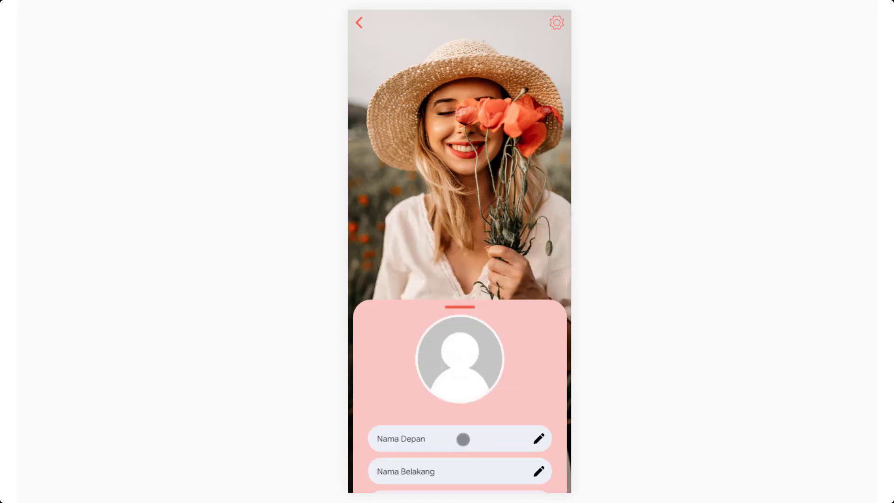
drag(463, 439, 487, 353)
mouse_move(509, 359)
mouse_down()
mouse_move(495, 263)
mouse_move(495, 329)
mouse_move(499, 242)
mouse_move(505, 360)
mouse_up()
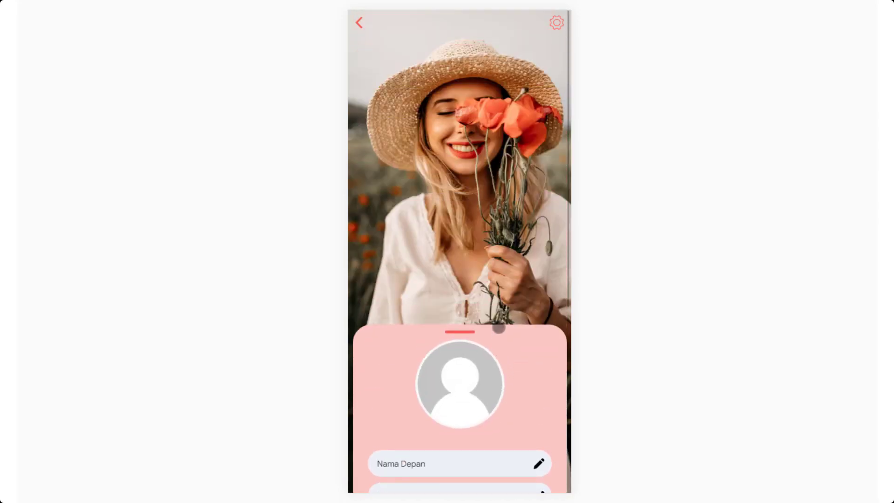
drag(481, 329, 483, 269)
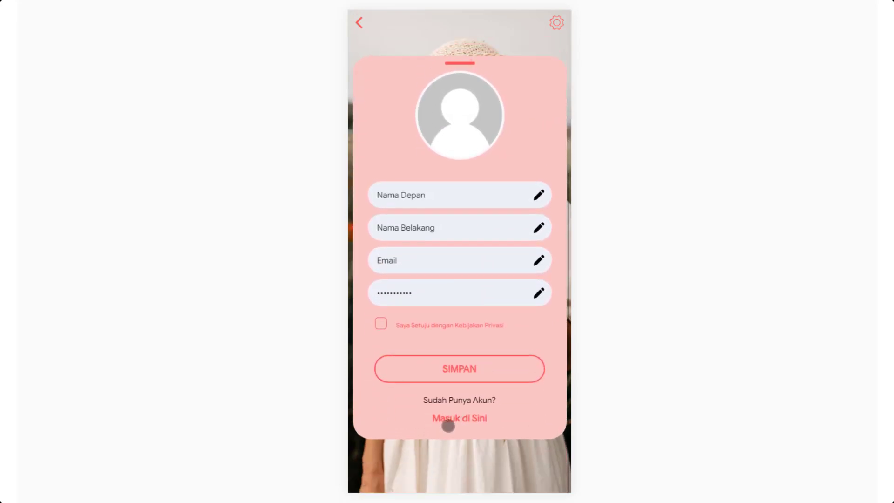
click(453, 421)
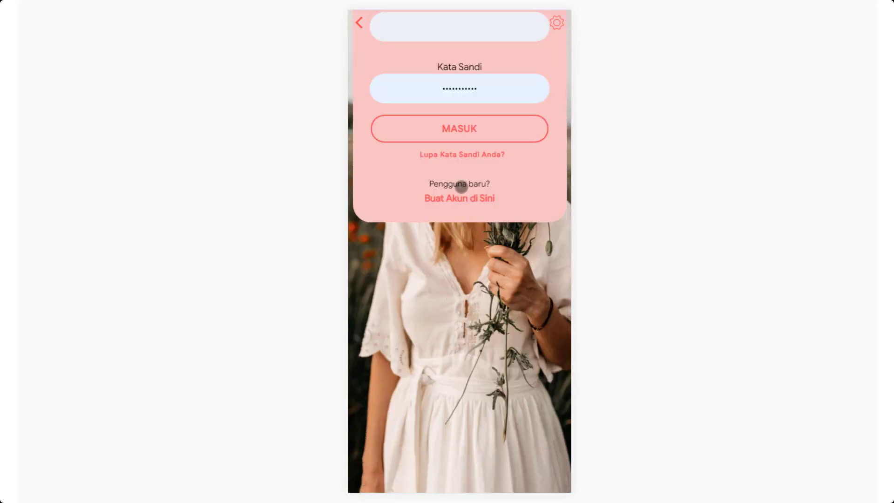
drag(465, 107, 468, 271)
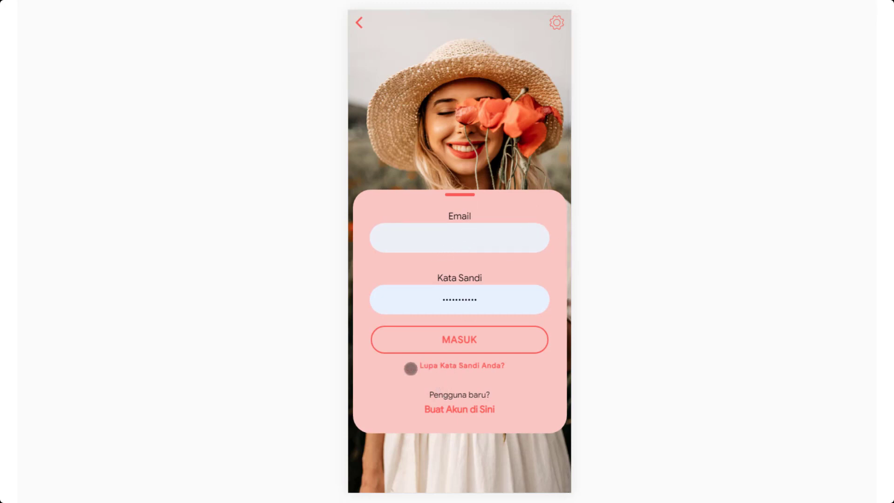
click(428, 367)
drag(457, 368, 455, 200)
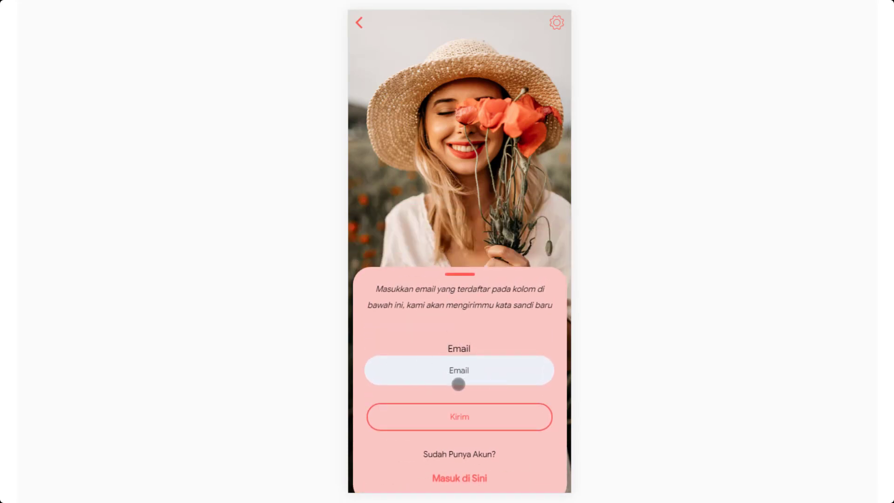
click(454, 478)
- Enter the demo account email and password and sign in with MASUK
click(470, 239)
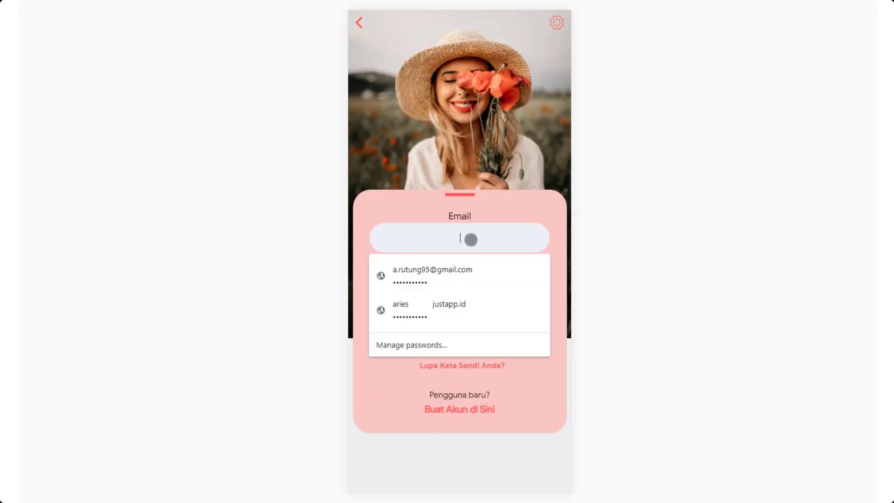
text(undang)
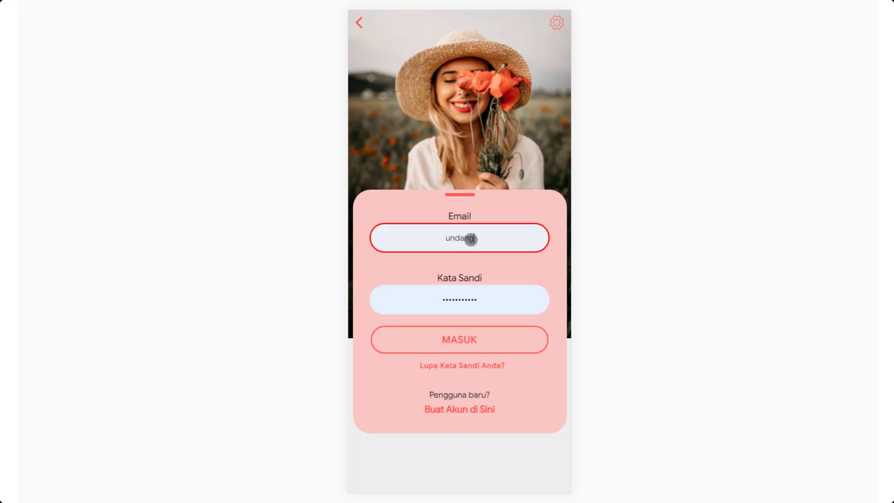
text(dong)
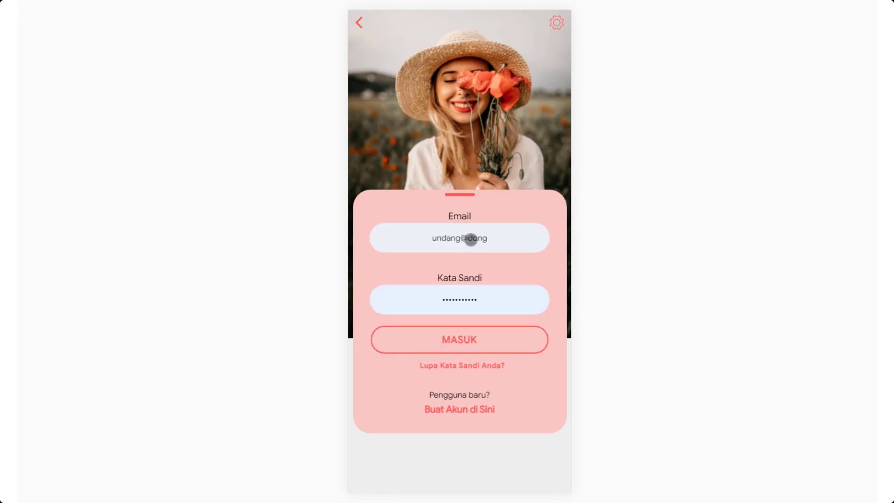
text(.com)
key(Tab)
text(u)
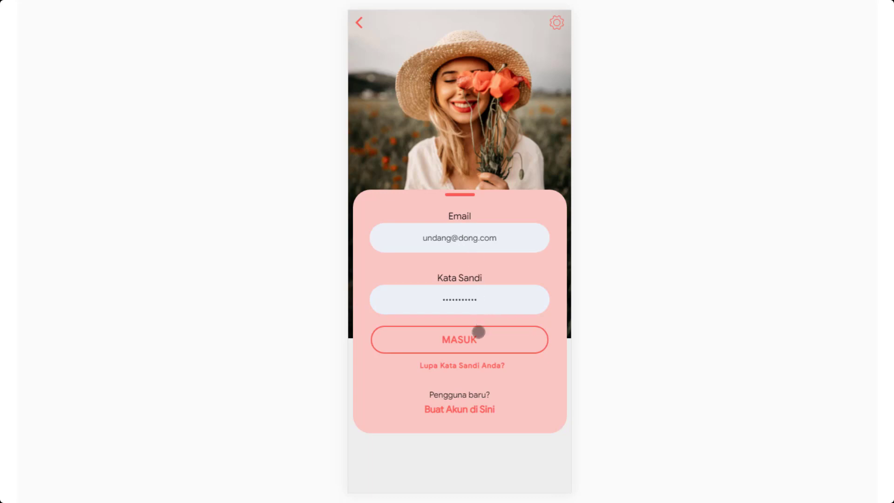
click(474, 347)
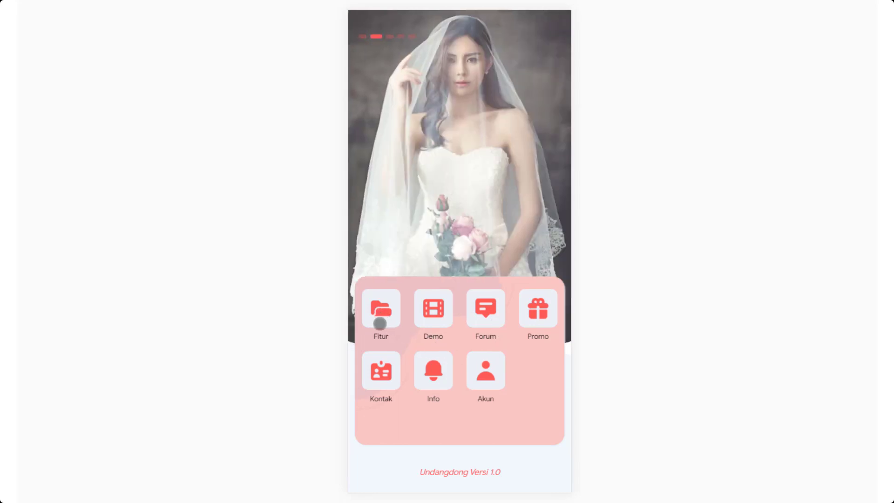
- View the Fitur page and the Akun profile details, then reopen Fitur
click(381, 308)
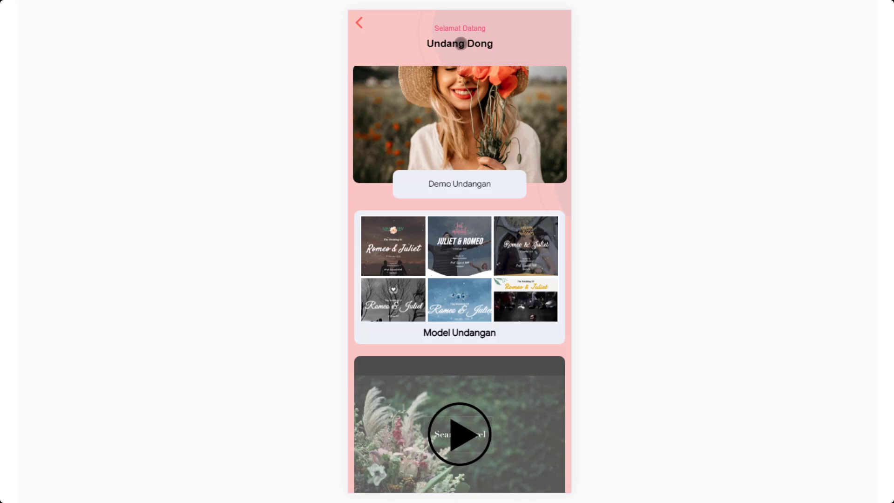
click(359, 22)
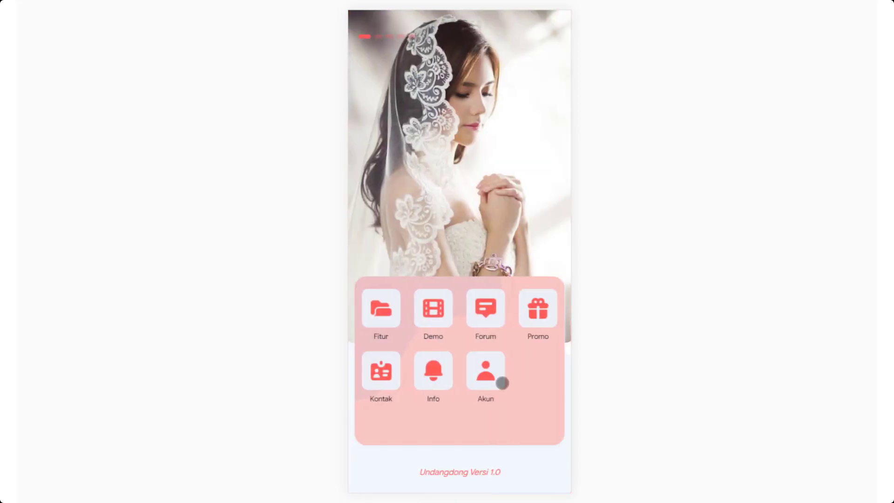
click(502, 383)
drag(489, 419, 471, 293)
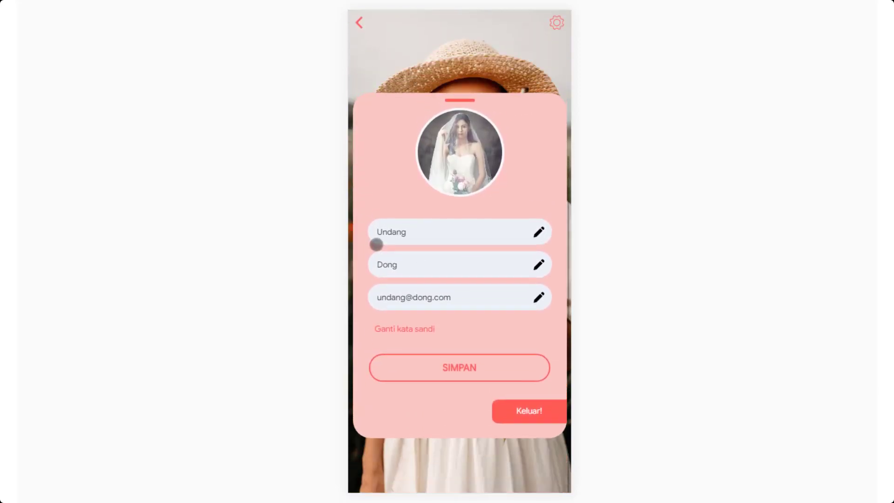
click(362, 23)
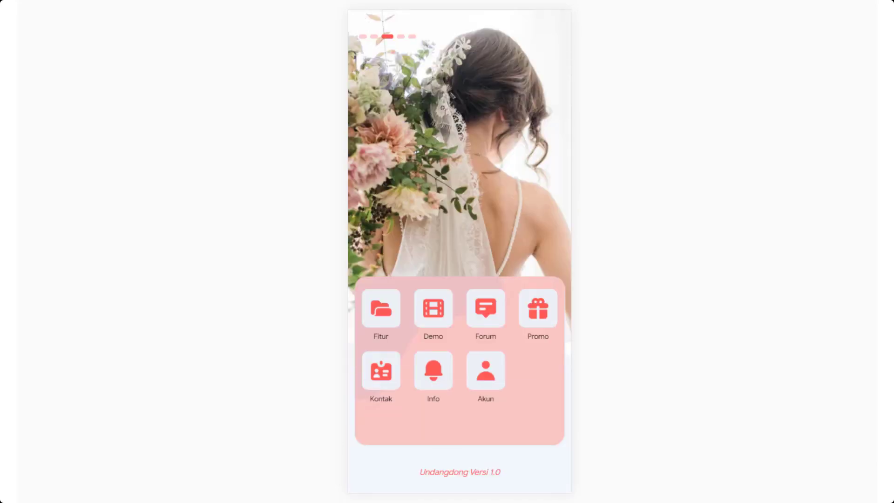
click(433, 371)
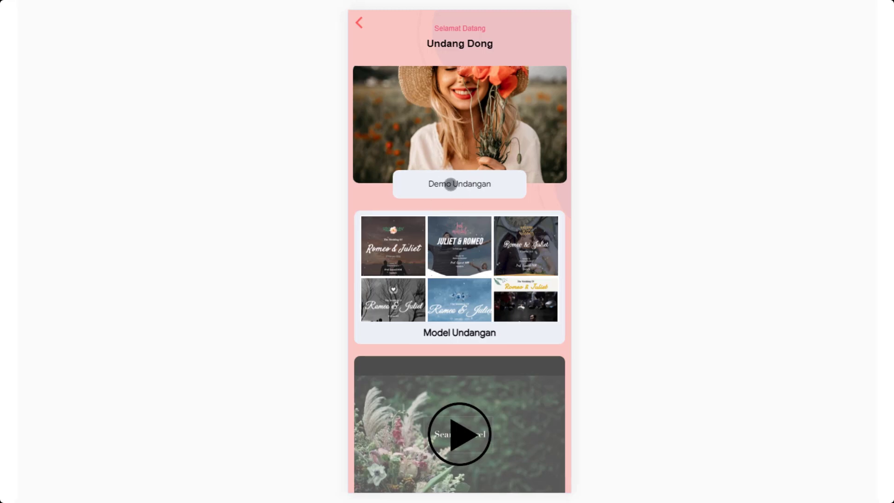
- Open the Demo Undangan sample wedding invitation, scroll its main page, then close it
click(451, 183)
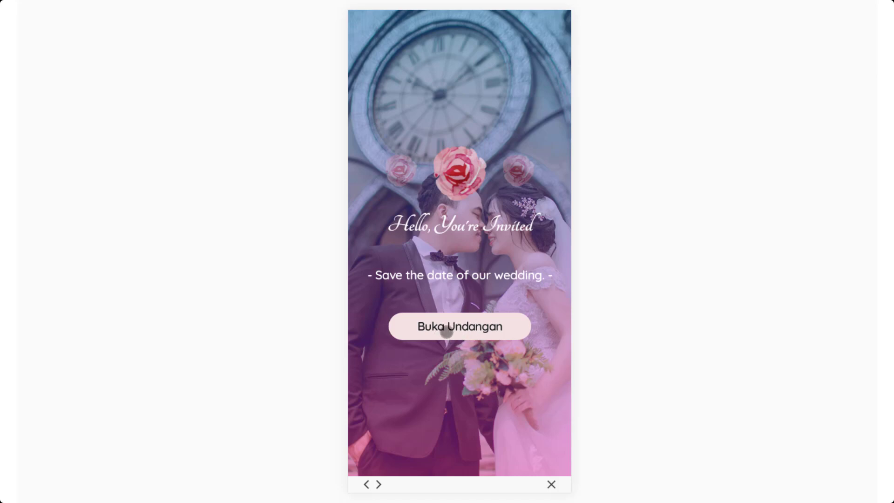
click(452, 324)
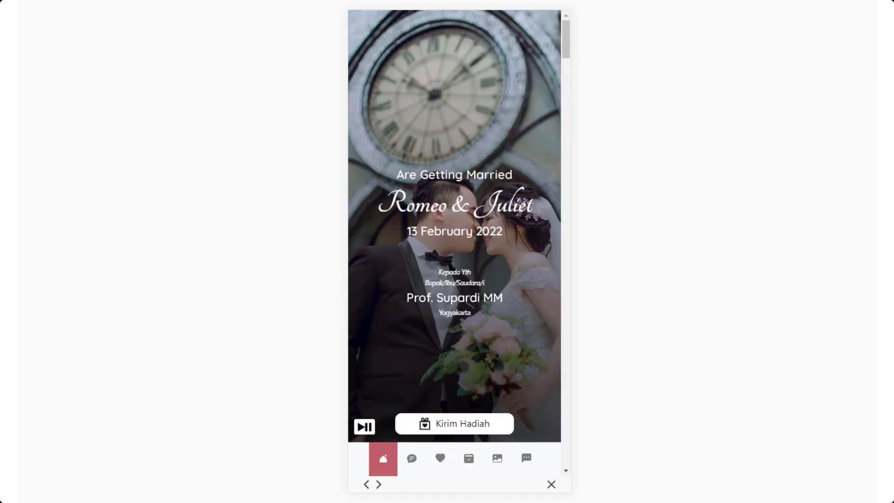
scroll(496, 341, down, 2)
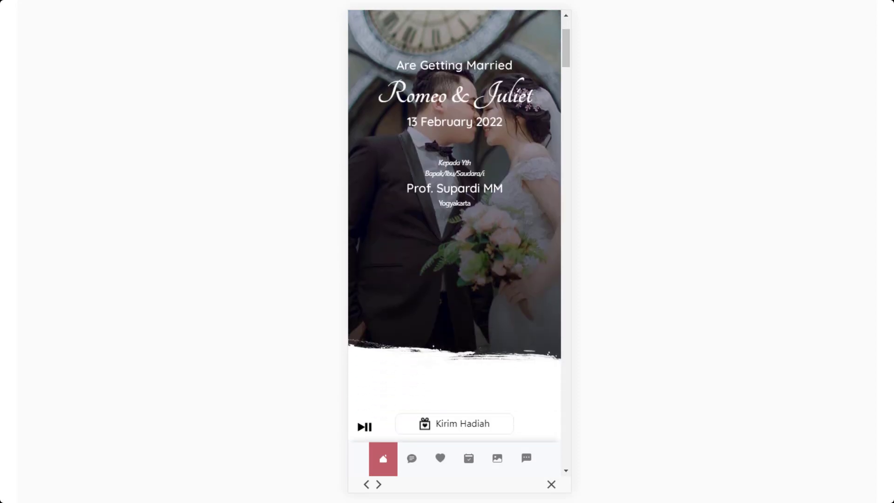
scroll(485, 320, down, 5)
scroll(488, 250, down, 5)
scroll(489, 261, up, 2)
scroll(491, 346, up, 5)
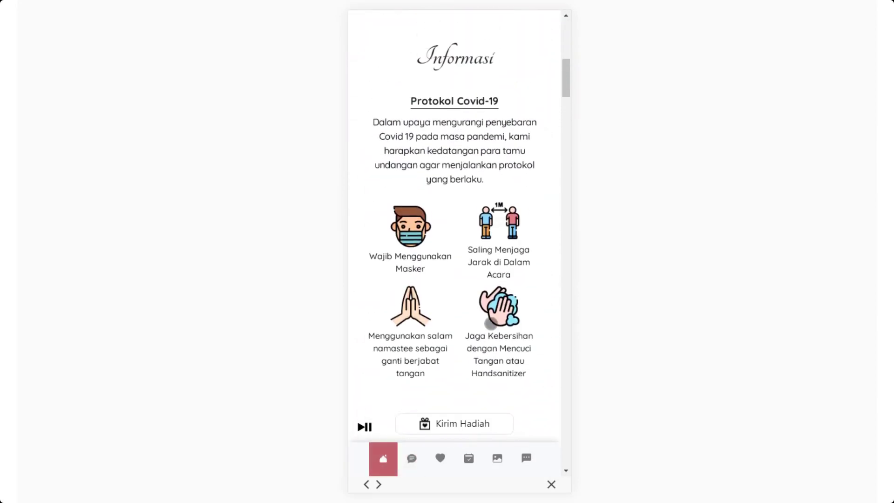
scroll(490, 345, up, 1)
click(551, 486)
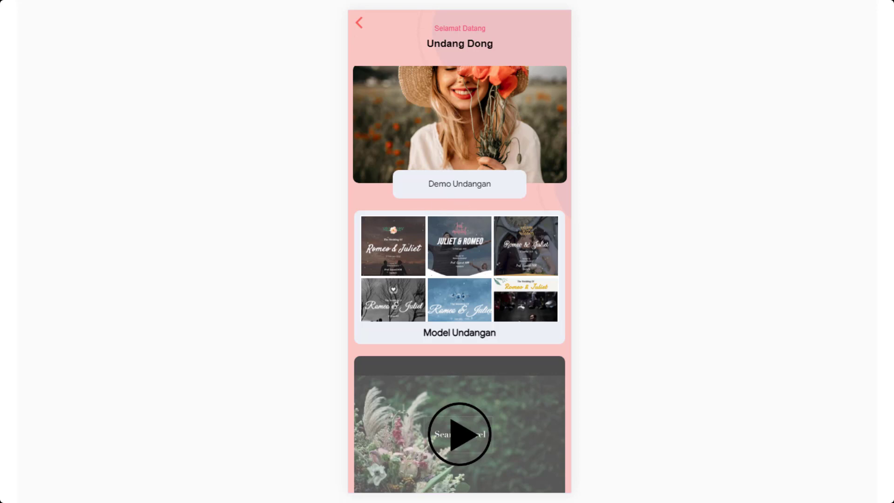
- Enlarge the Model Undangan templates and swipe through to the Romeo & Juliet slide
click(403, 242)
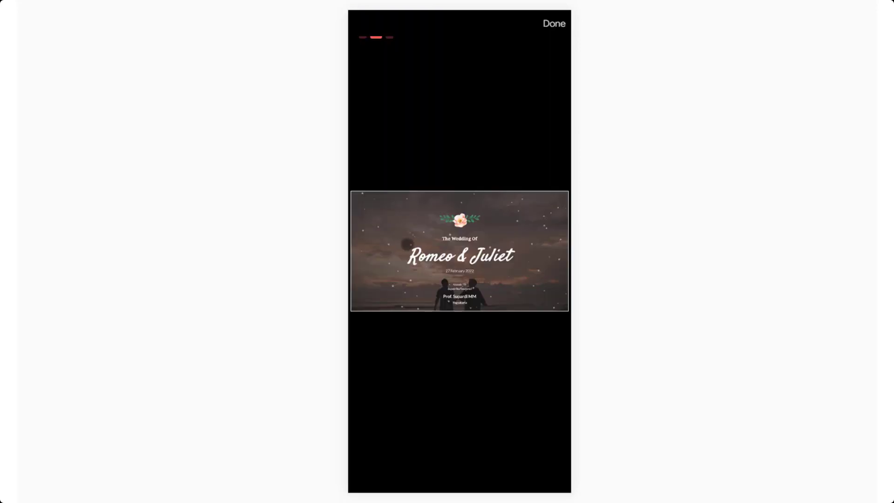
drag(551, 255, 410, 255)
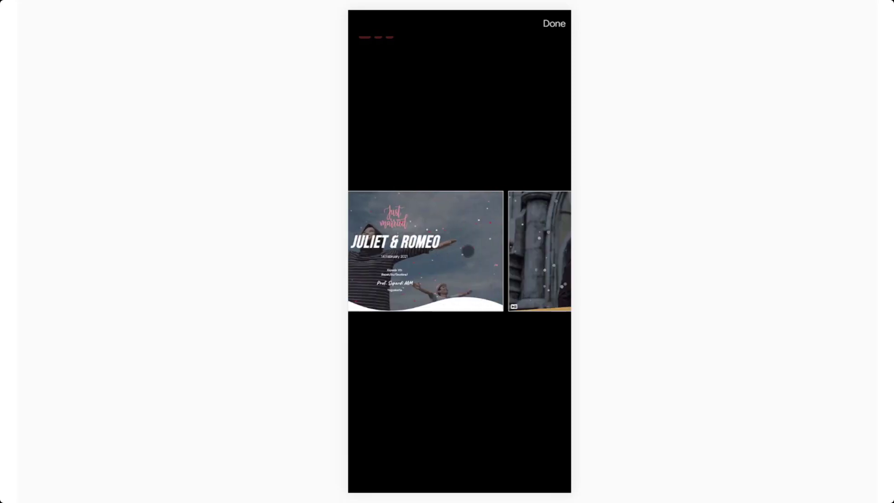
drag(535, 254, 396, 255)
drag(481, 269, 400, 269)
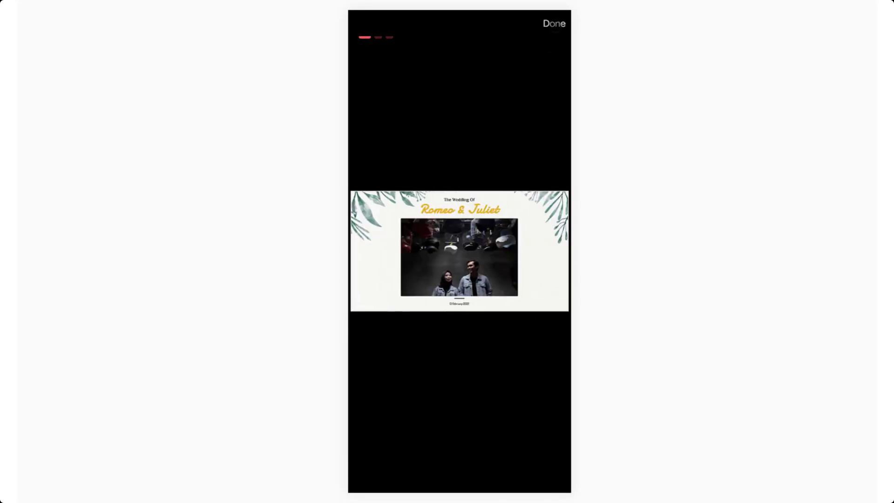
click(554, 23)
- Scroll through feature cards like Tema Menarik and Waktu & Lokasi, then return home
scroll(459, 251, down, 5)
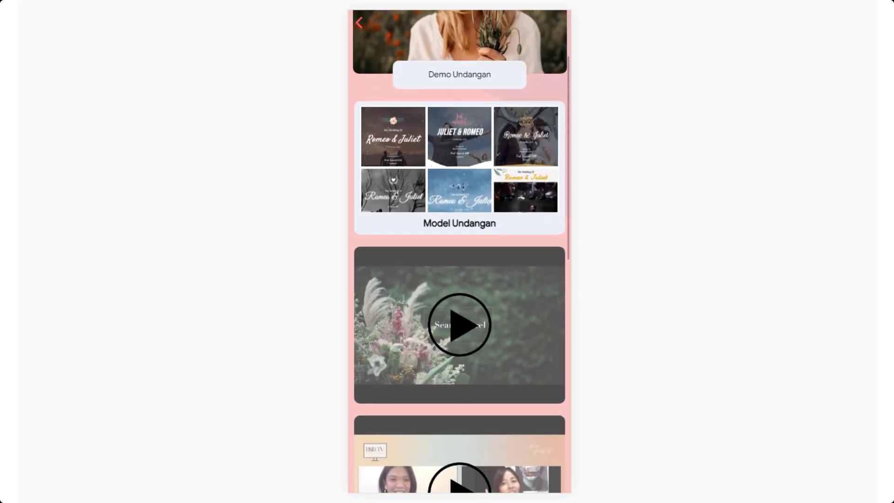
scroll(460, 251, down, 2)
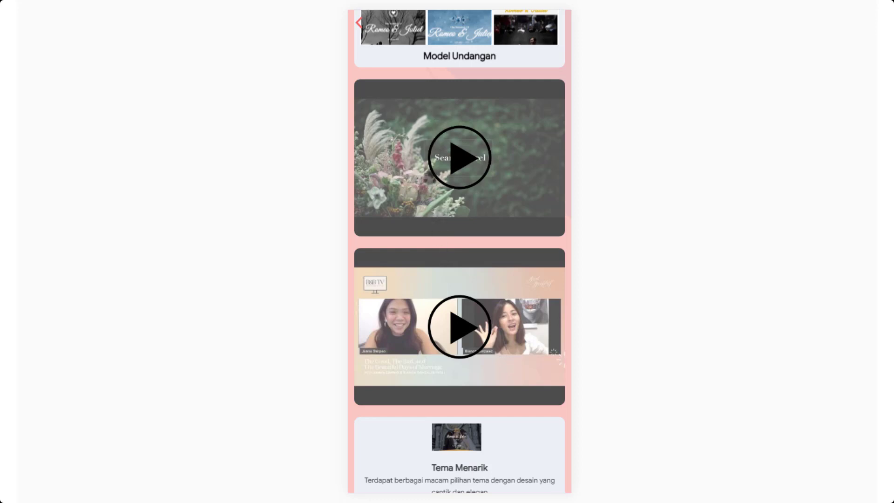
scroll(508, 168, down, 6)
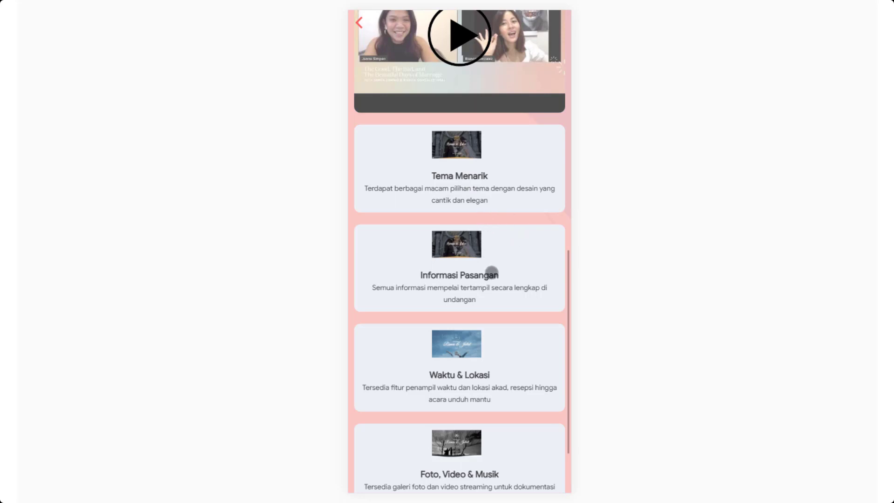
scroll(488, 267, down, 2)
scroll(491, 208, up, 3)
scroll(507, 284, up, 4)
scroll(507, 284, up, 6)
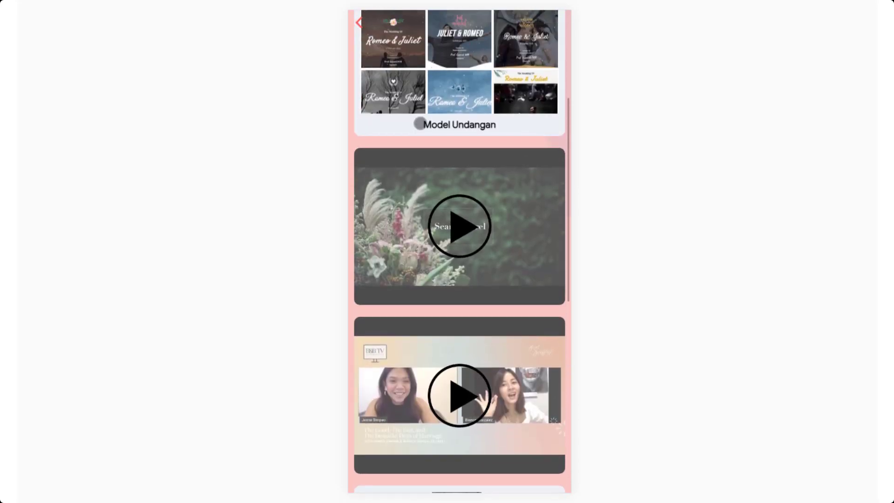
click(358, 23)
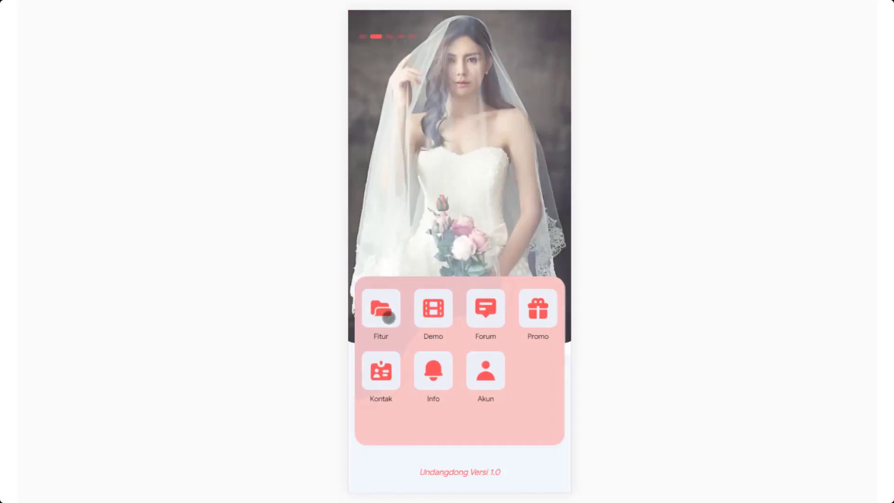
- Check the Demo tutorial video list and its options panel, then return to the home menu
click(434, 321)
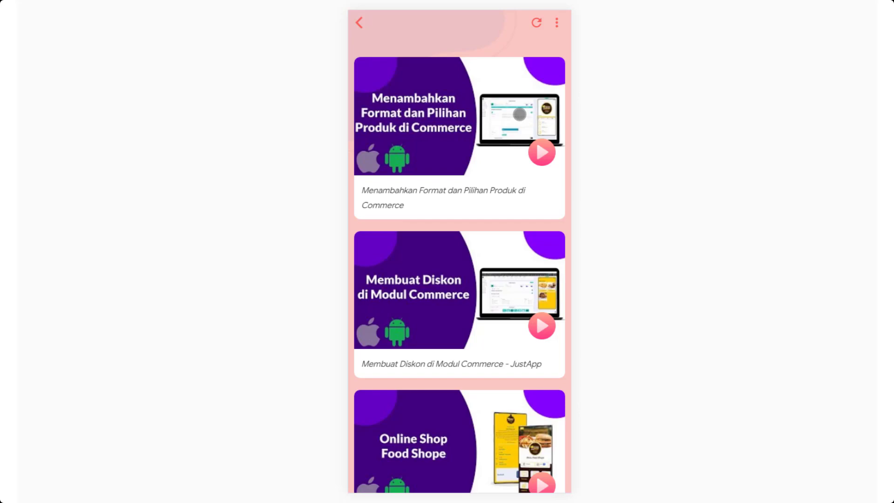
click(360, 23)
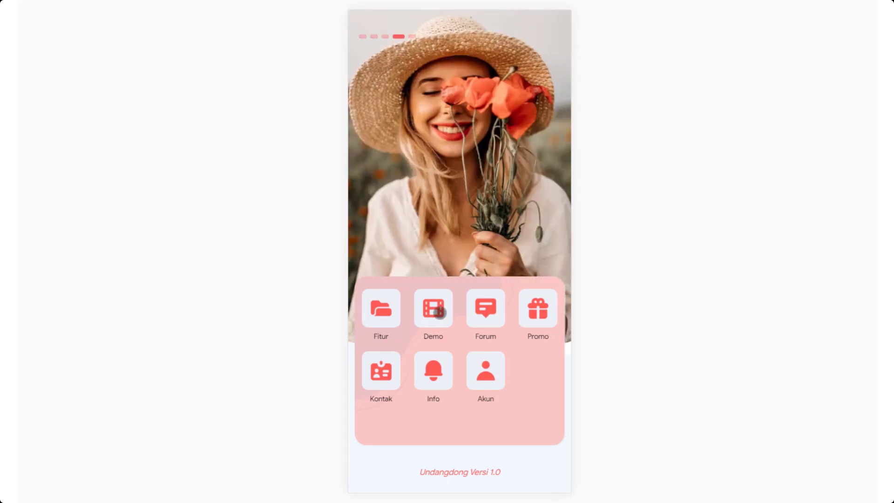
click(440, 315)
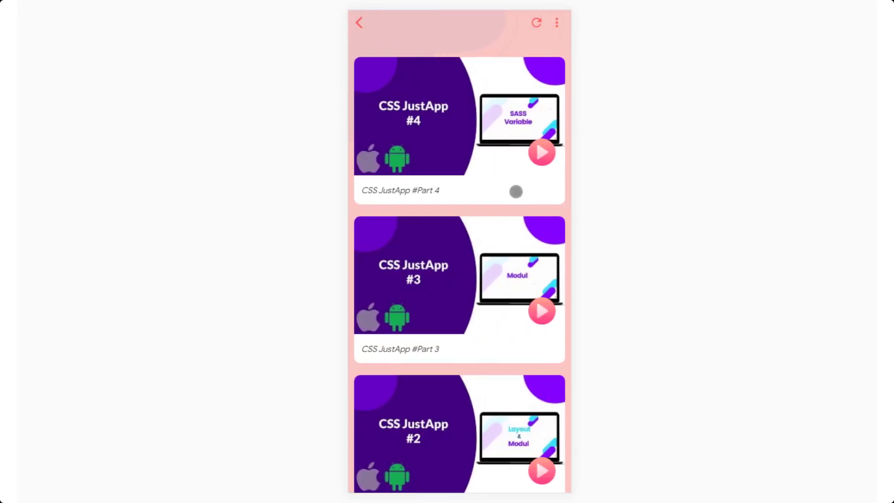
click(557, 23)
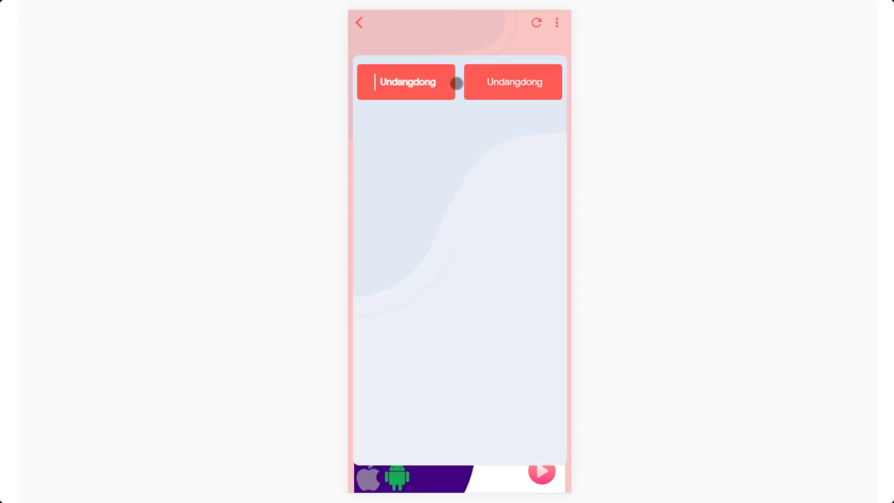
click(361, 27)
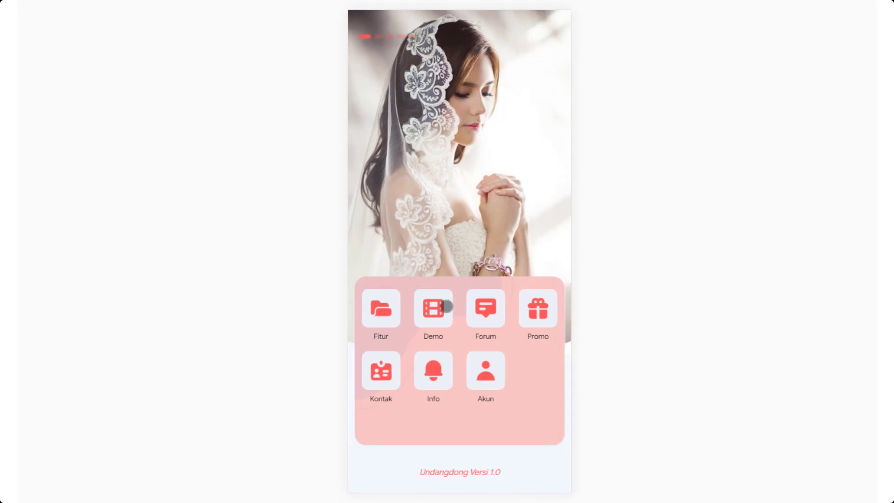
- Scroll the Forum feed and view its nearby posts, map and gallery pages
click(486, 310)
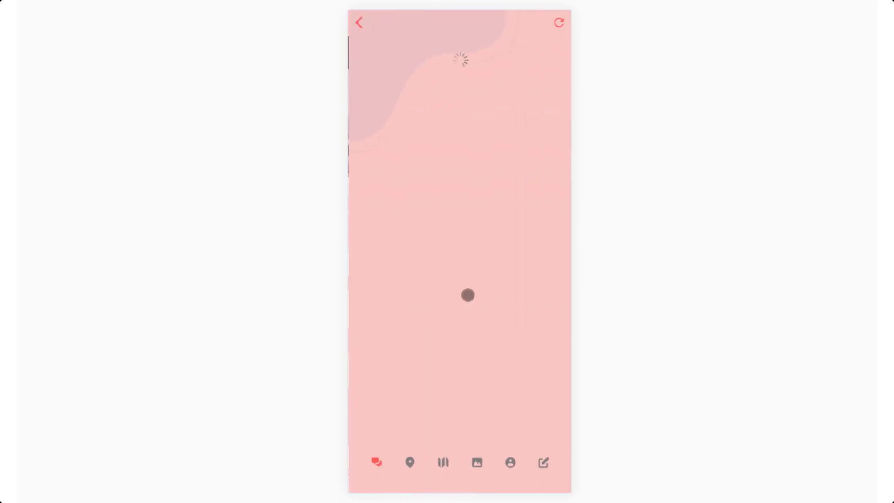
drag(443, 284, 453, 202)
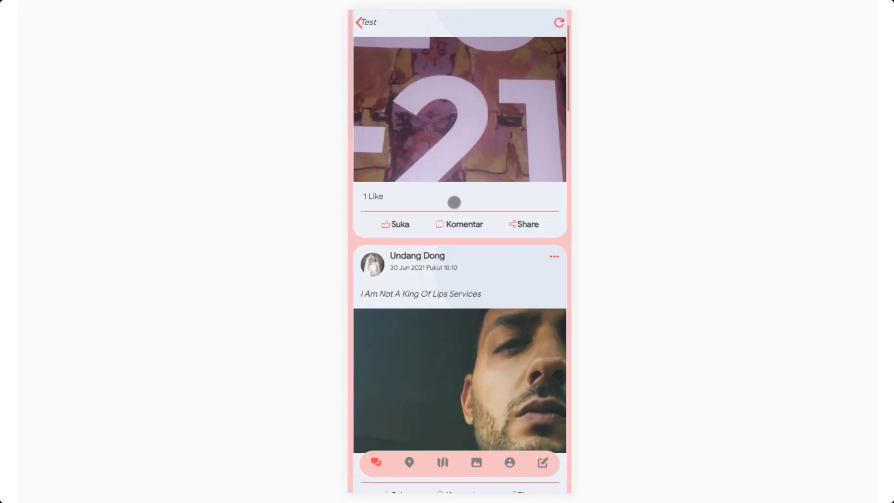
drag(442, 280, 457, 206)
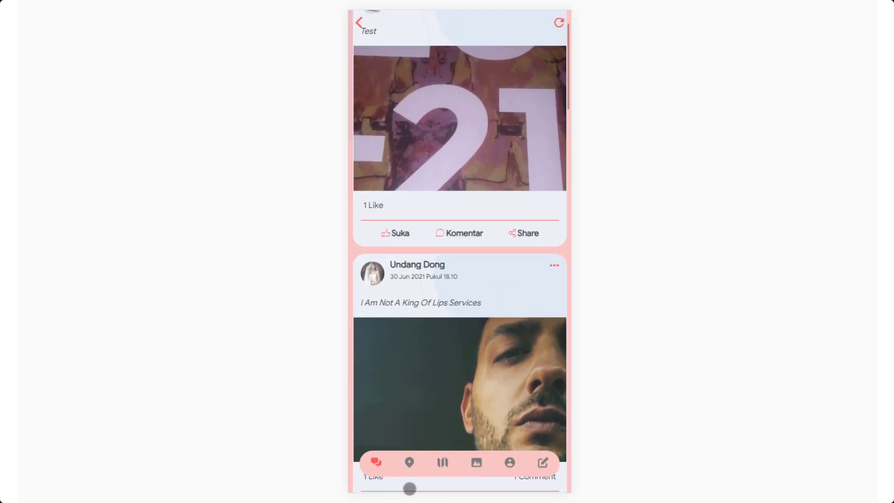
click(409, 462)
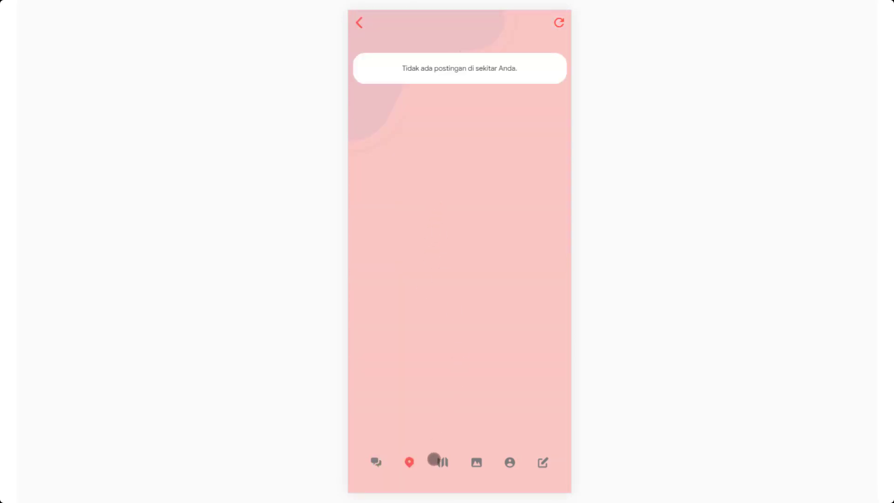
click(441, 462)
click(477, 461)
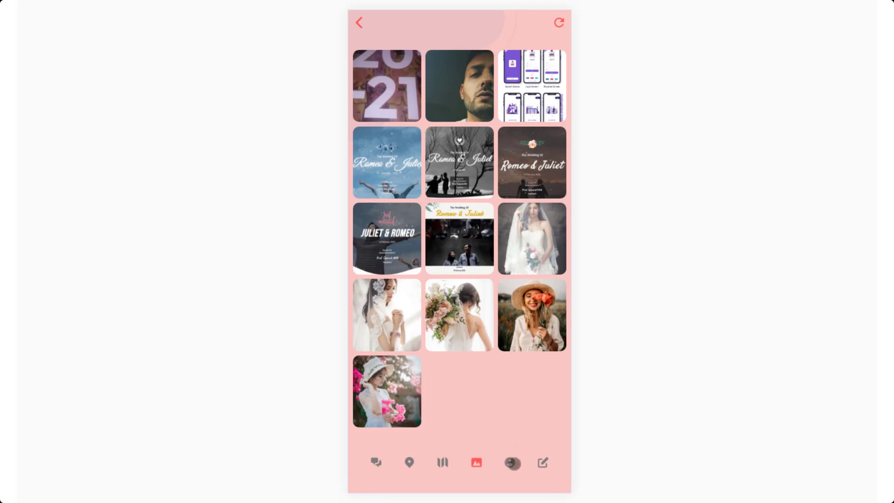
- Browse the profile's own posts and open comments on the 30 Jun 2021 bridal photo
click(510, 462)
drag(484, 299, 483, 267)
scroll(482, 298, down, 7)
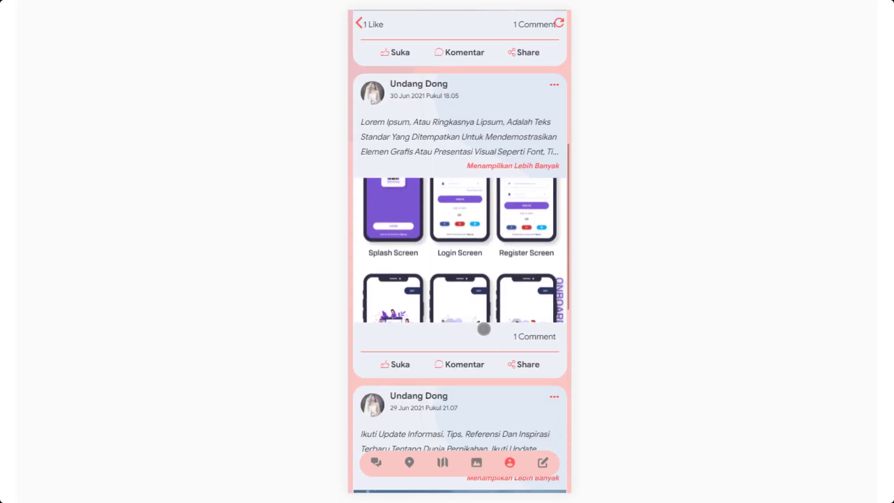
scroll(483, 326, down, 3)
scroll(479, 359, down, 6)
scroll(485, 291, up, 12)
scroll(489, 279, up, 4)
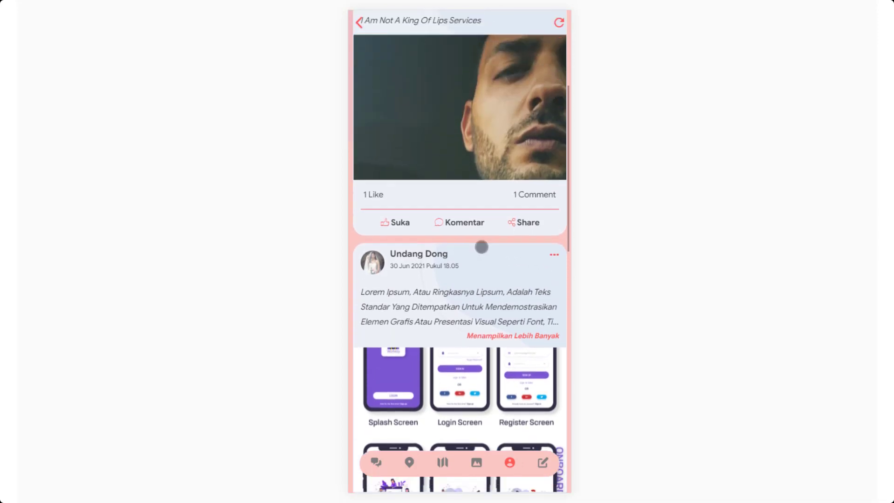
scroll(472, 275, up, 2)
click(524, 293)
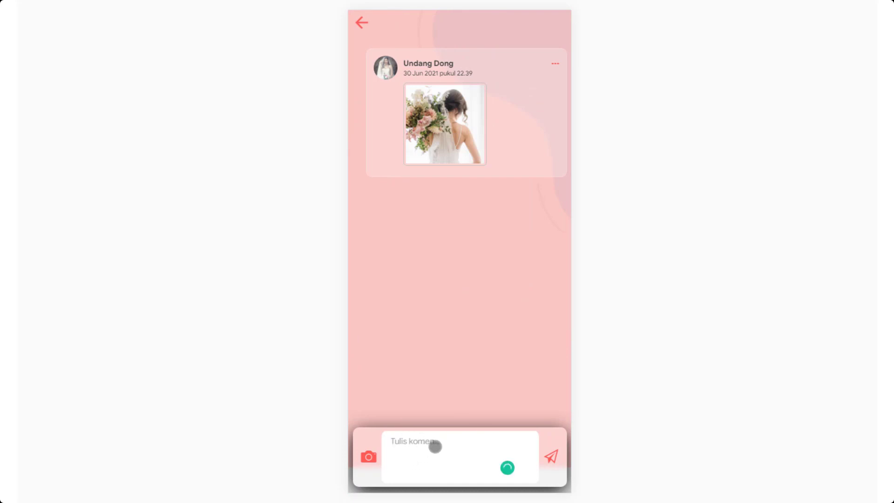
- Post the comment 'lorem' on the bridal-photo post and return to Unggahan Saya
text(lorem)
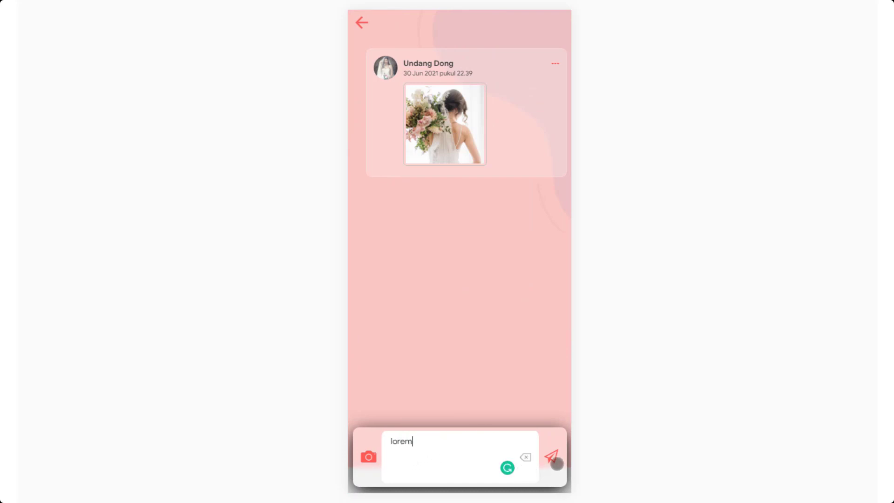
click(556, 459)
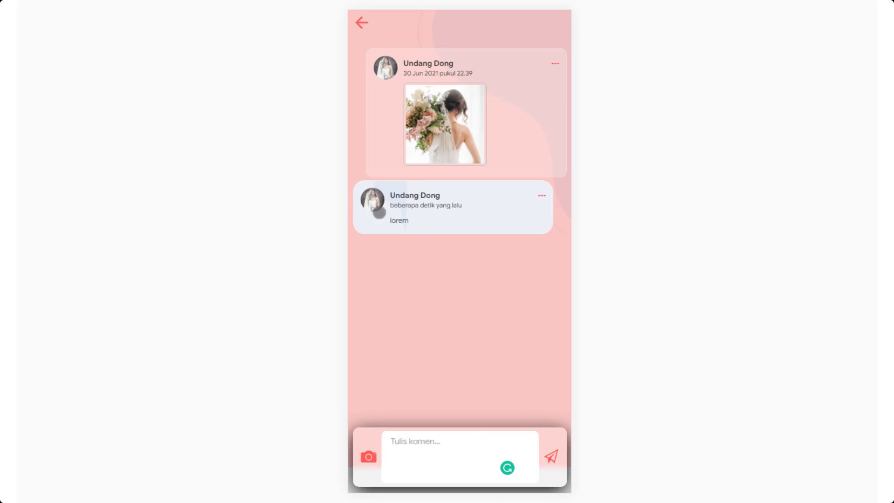
click(361, 22)
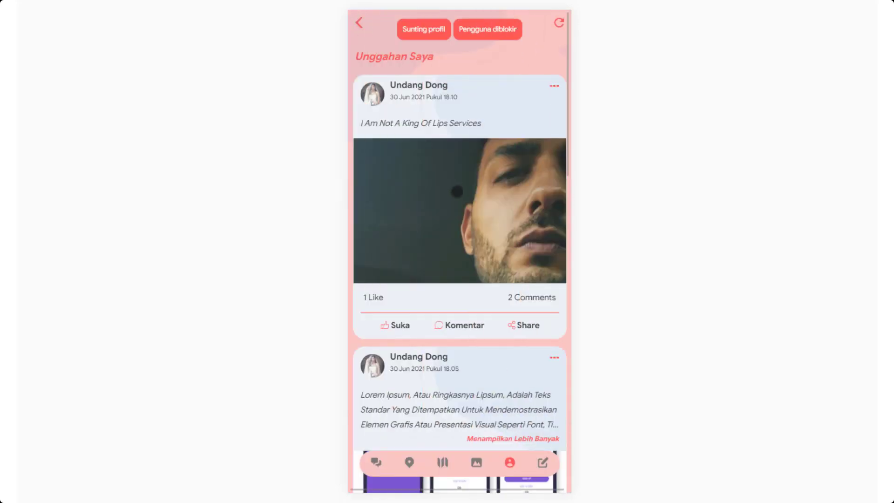
drag(528, 358, 527, 299)
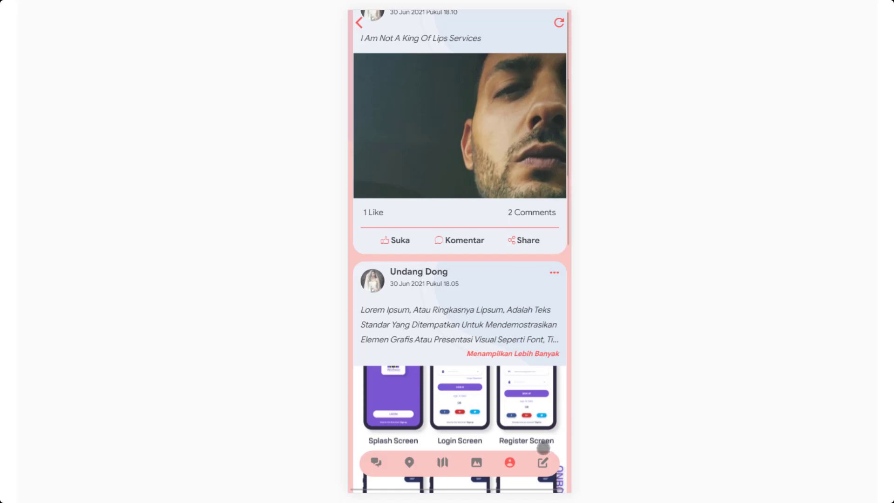
- Create and submit a new forum post with a photo from the library
click(542, 462)
text(lorem)
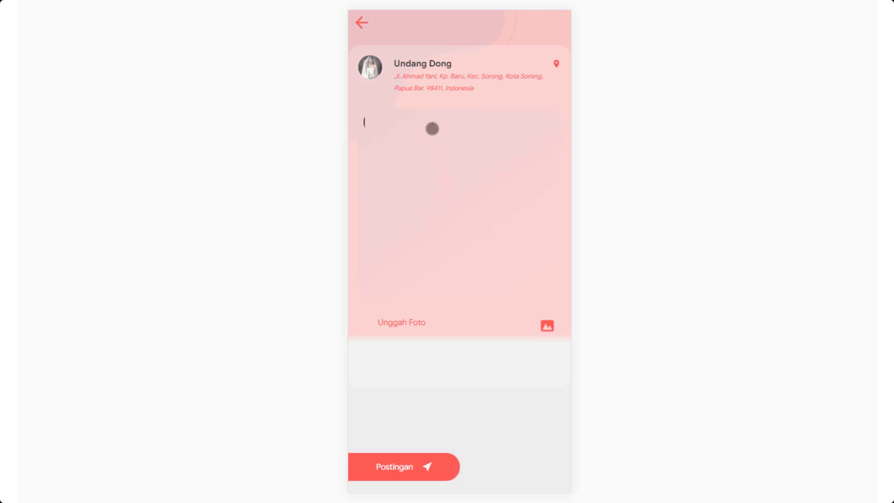
click(497, 333)
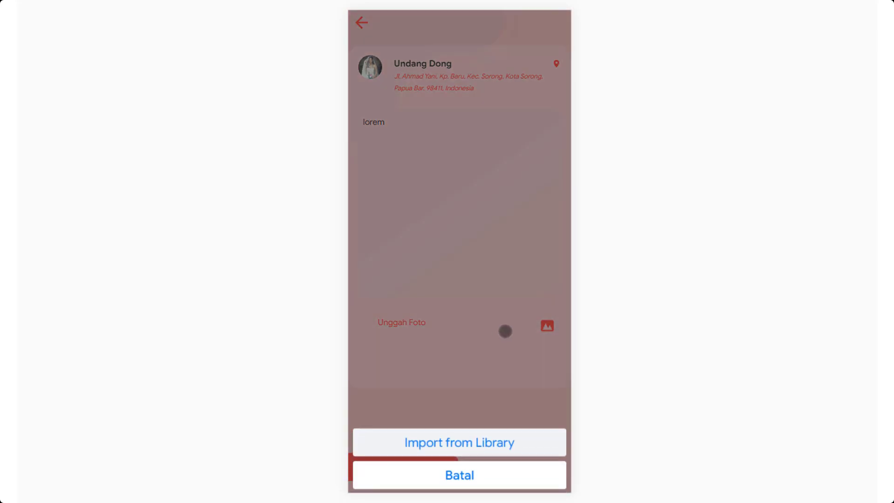
click(471, 446)
drag(479, 337, 484, 284)
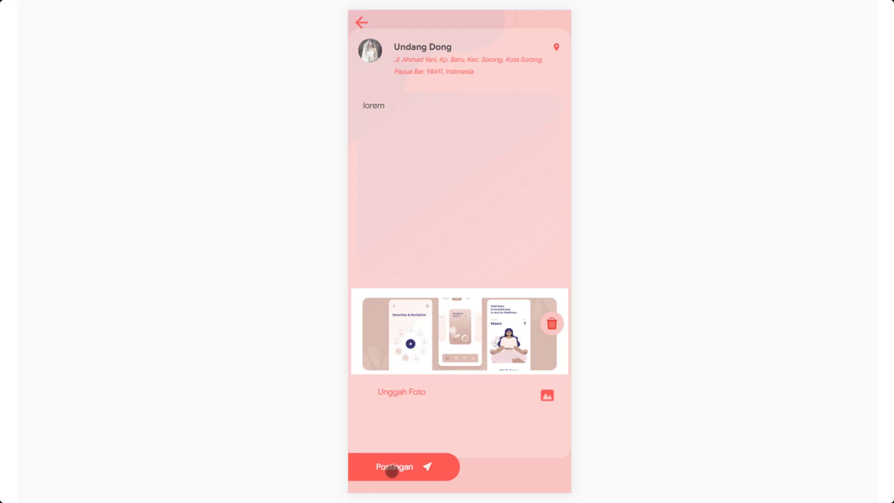
click(392, 468)
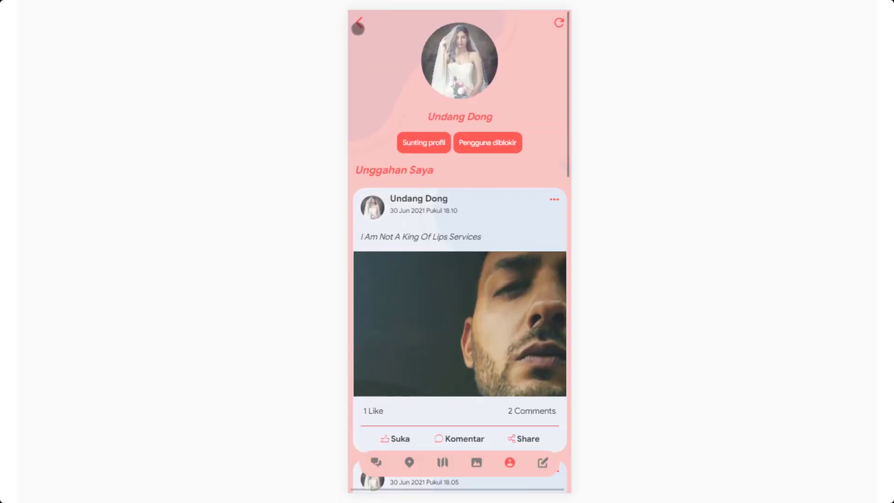
- Confirm the new Lorem post in the Forum feed, then open the Promo invitation list
click(355, 21)
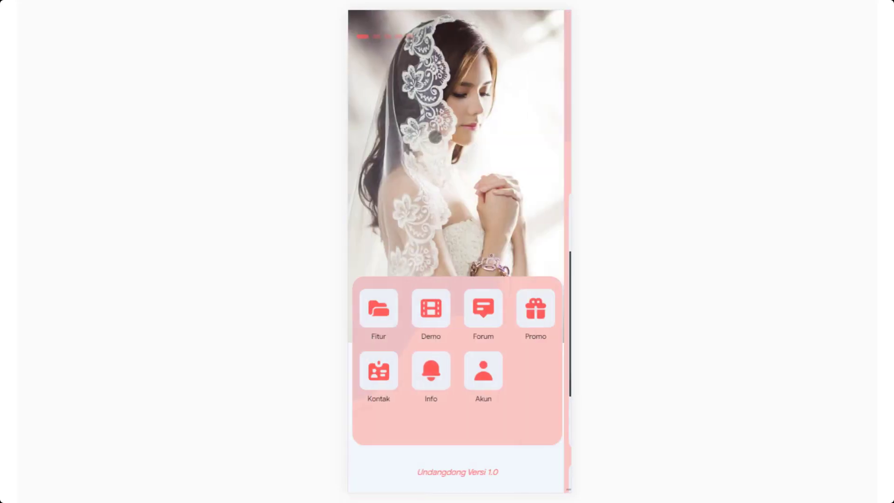
click(482, 311)
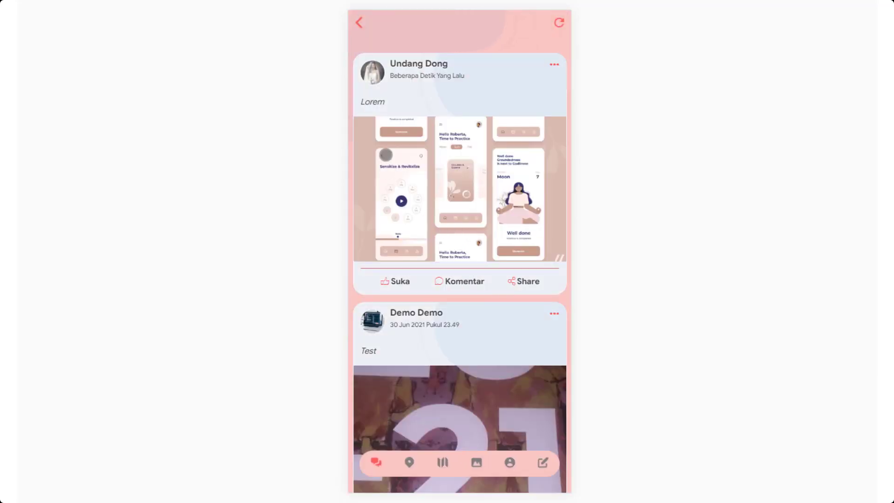
mouse_move(471, 234)
mouse_down()
mouse_move(471, 171)
mouse_move(464, 269)
mouse_up()
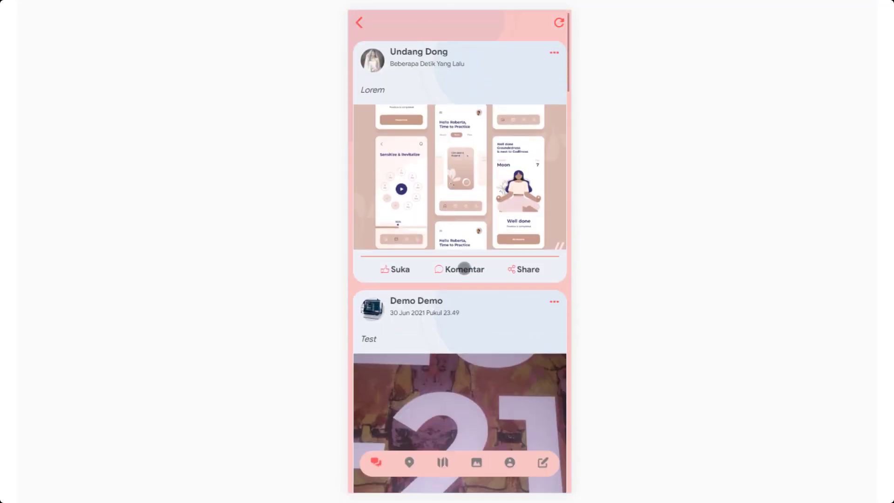
click(358, 23)
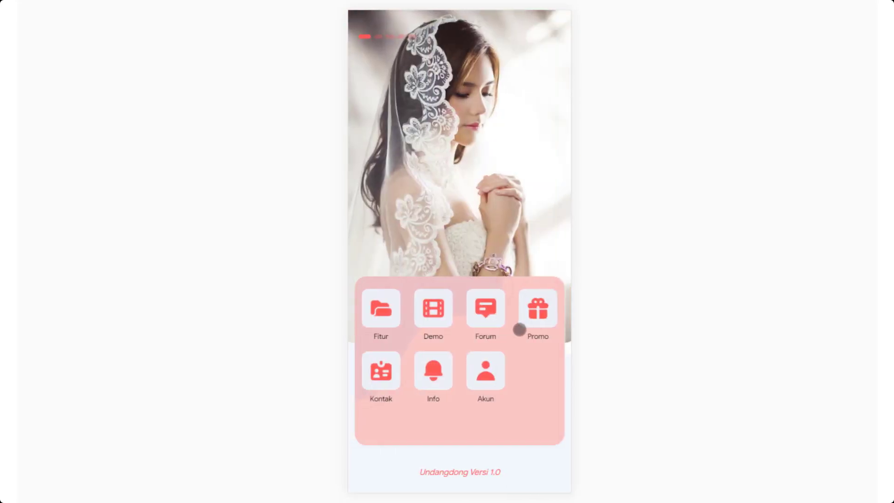
click(539, 313)
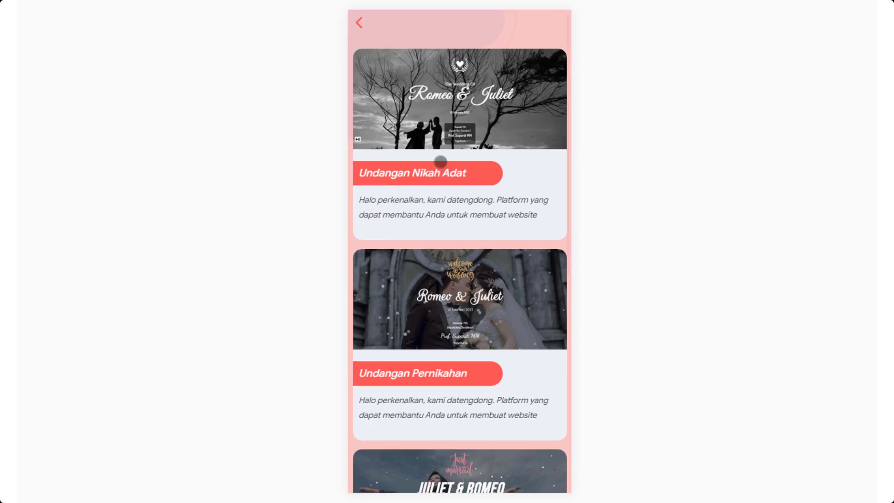
- Scroll the Promo list and open the Undangan Nikah Adat promo details
scroll(437, 159, down, 3)
scroll(436, 278, up, 4)
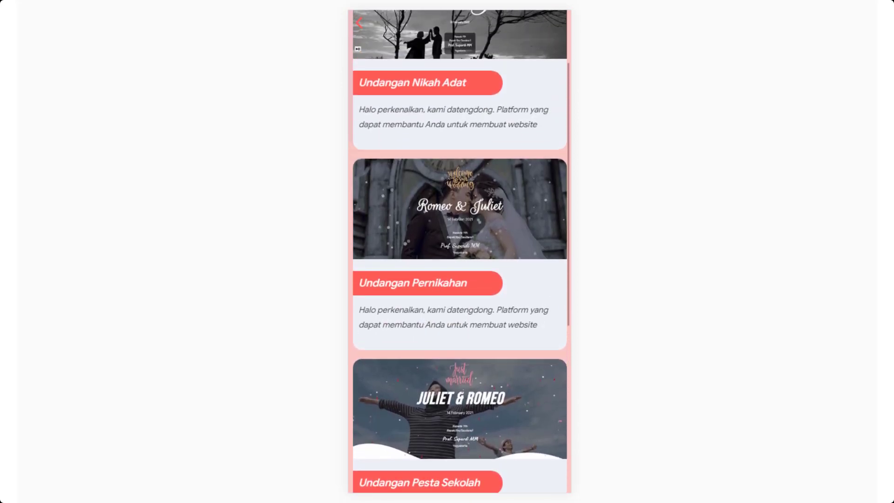
click(425, 250)
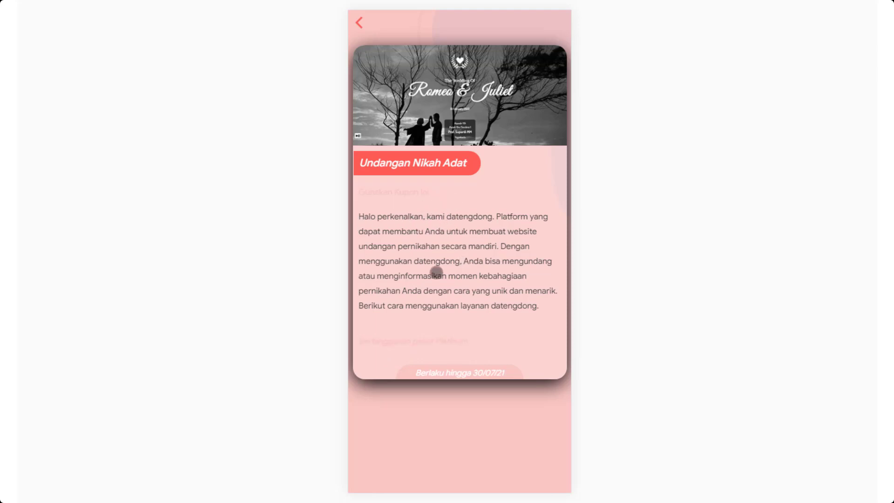
- Go back to the home menu and open the Kontak page
click(358, 23)
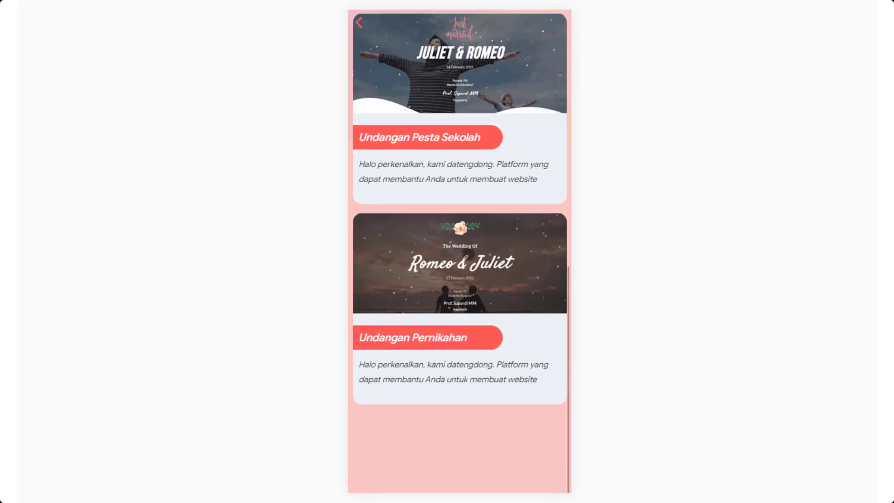
scroll(459, 285, up, 3)
scroll(459, 298, up, 5)
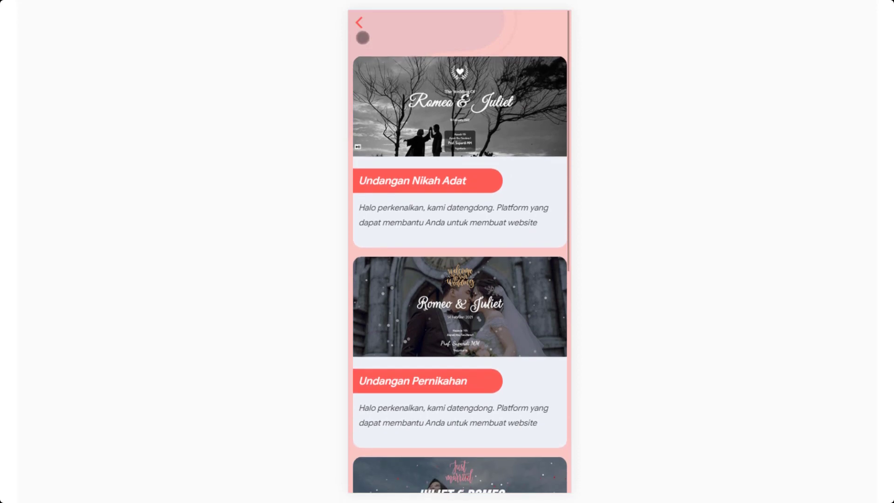
click(358, 24)
click(379, 372)
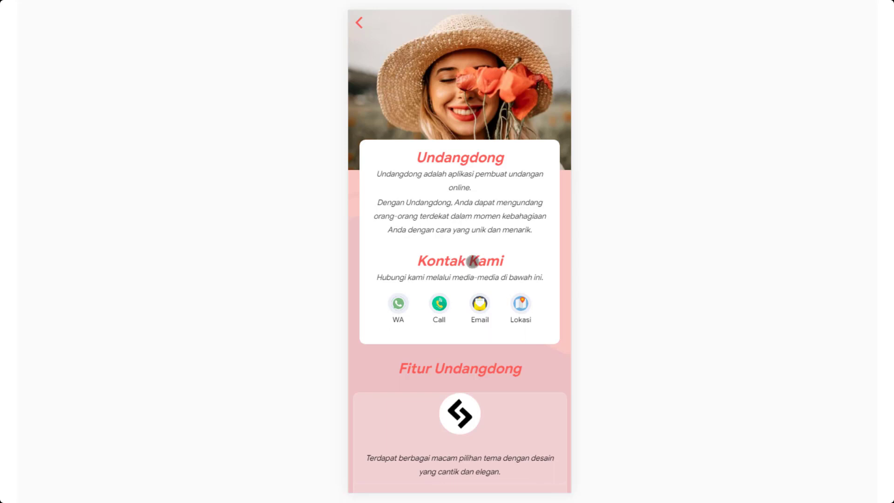
- Browse the Kontak page's Fitur Undangdong feature cards, then go back to the home menu
scroll(472, 261, down, 3)
scroll(477, 275, down, 3)
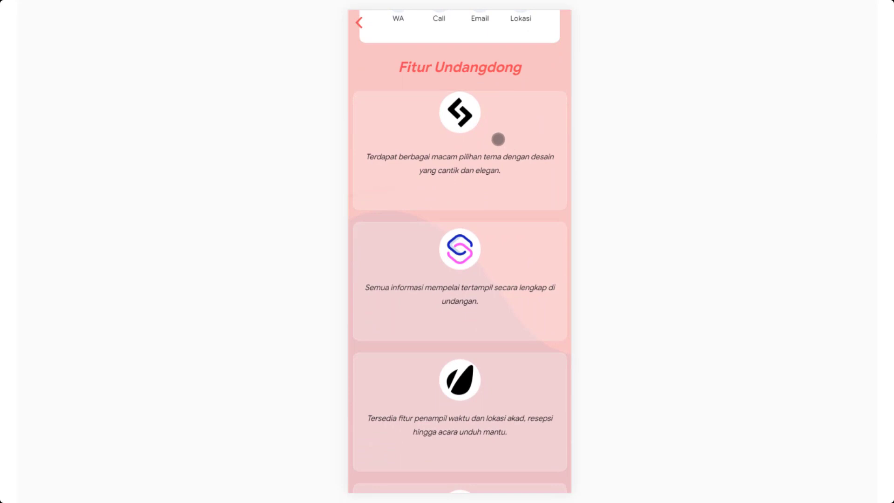
drag(480, 209, 481, 170)
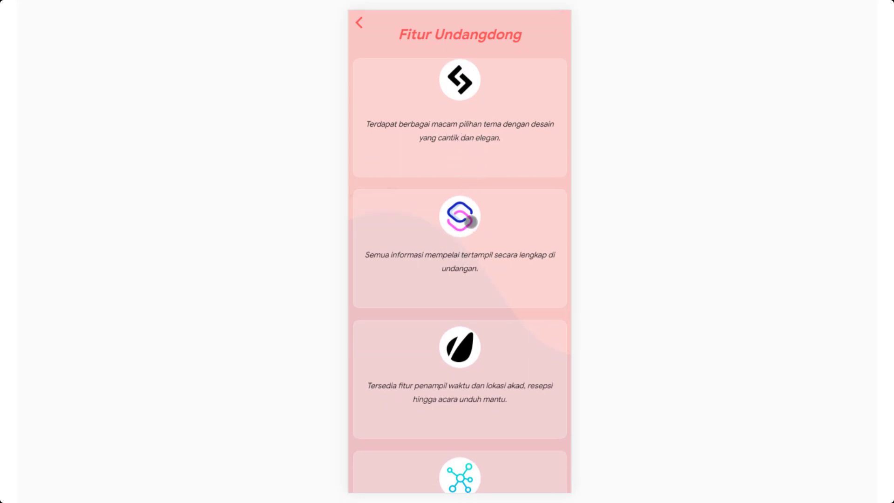
scroll(471, 222, down, 4)
scroll(472, 252, down, 4)
scroll(478, 172, up, 8)
scroll(489, 257, down, 1)
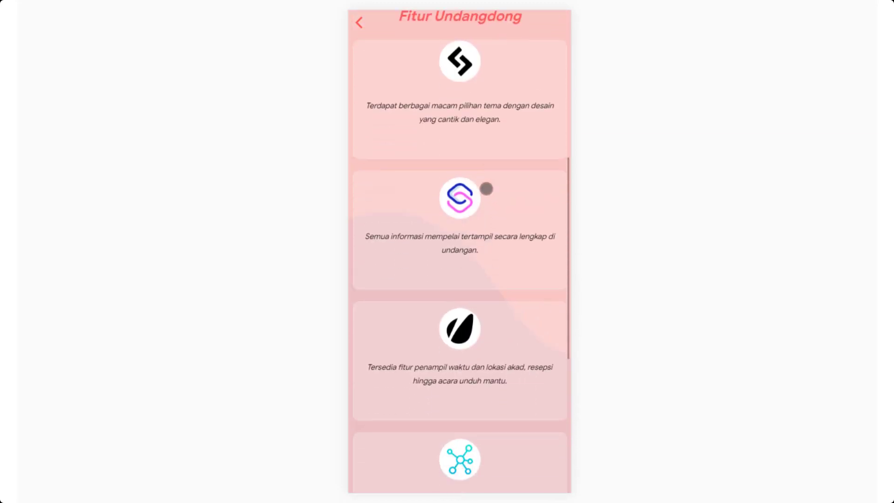
scroll(486, 188, up, 1)
scroll(485, 274, up, 1)
scroll(471, 189, down, 1)
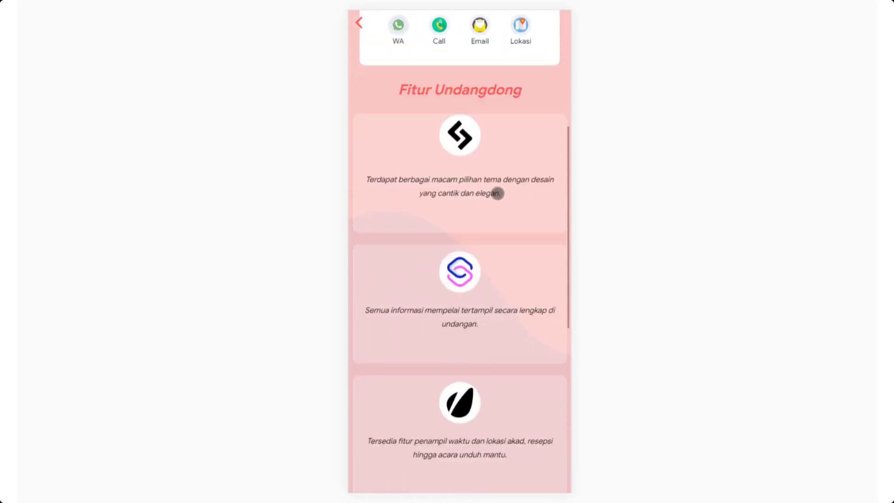
scroll(489, 163, up, 3)
scroll(467, 156, up, 2)
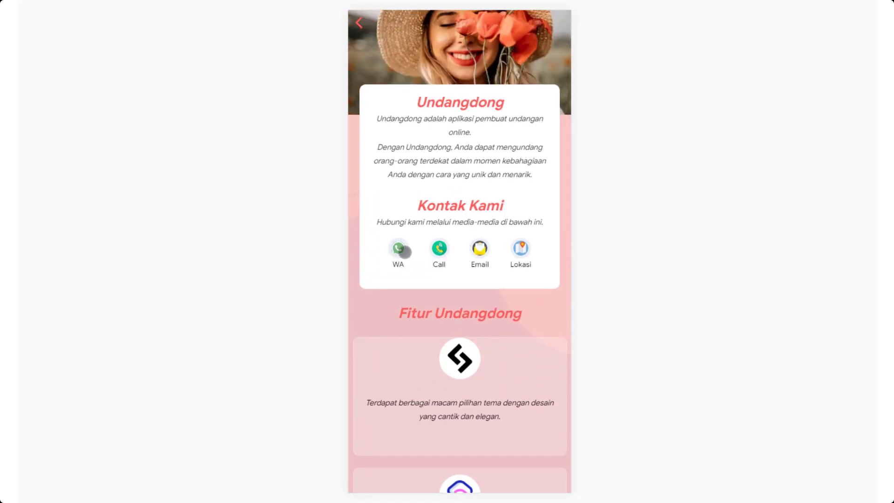
scroll(460, 247, down, 3)
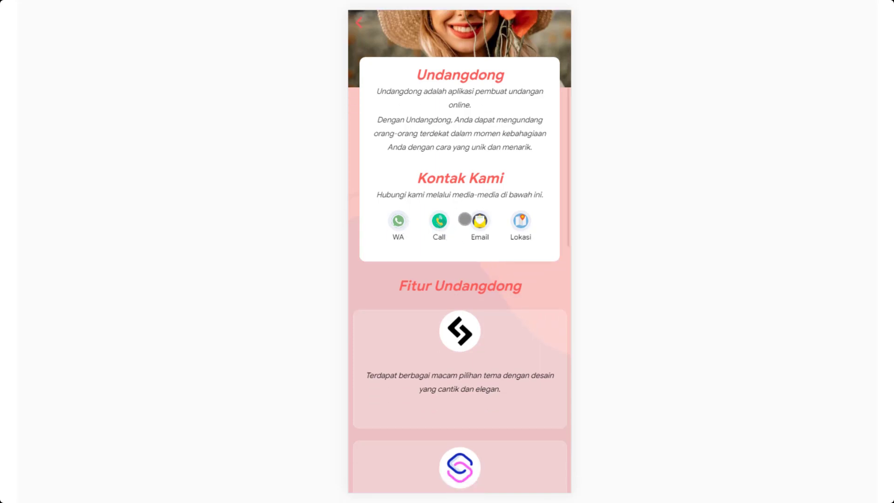
scroll(474, 239, up, 5)
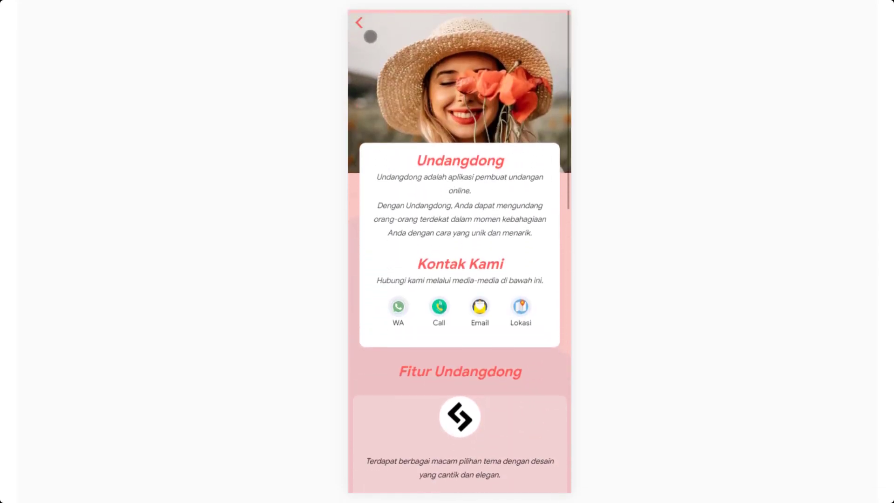
click(358, 24)
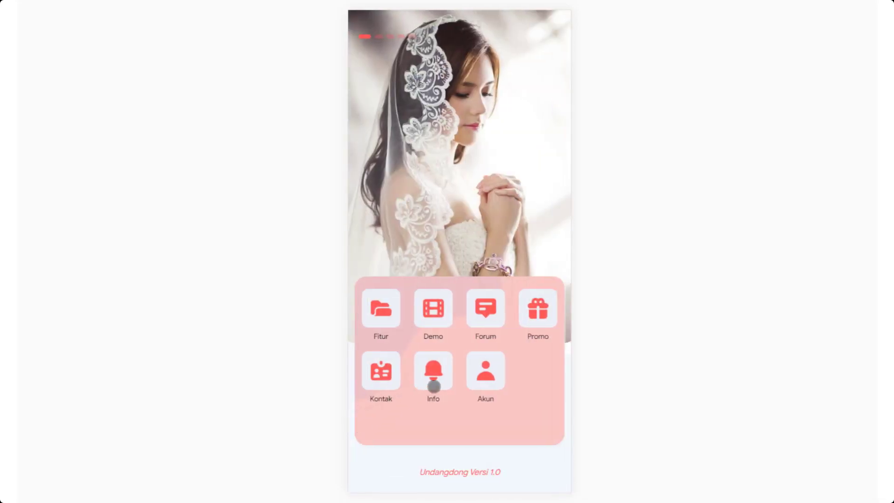
- Check the empty Info page, then view the Akun profile's account fields and photo
click(433, 371)
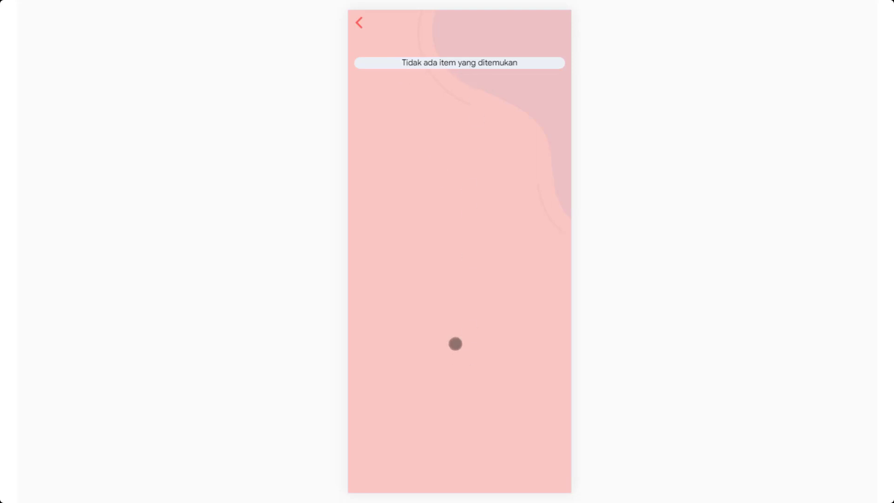
click(360, 23)
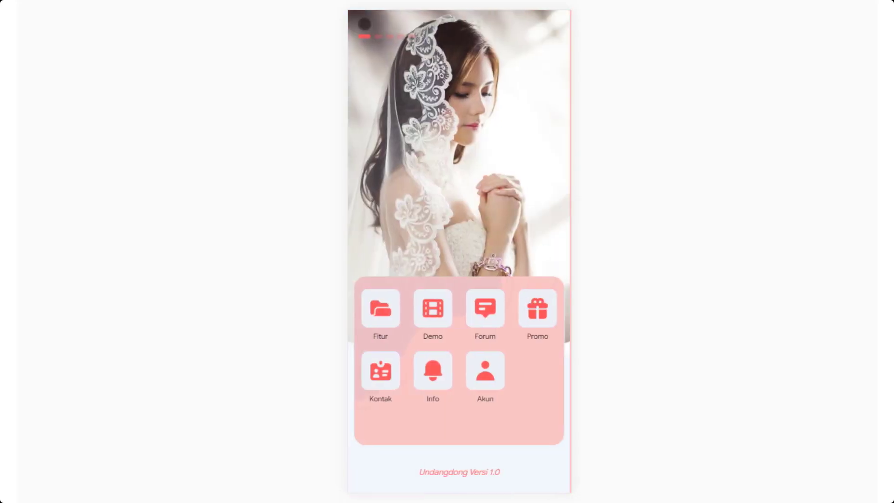
click(497, 374)
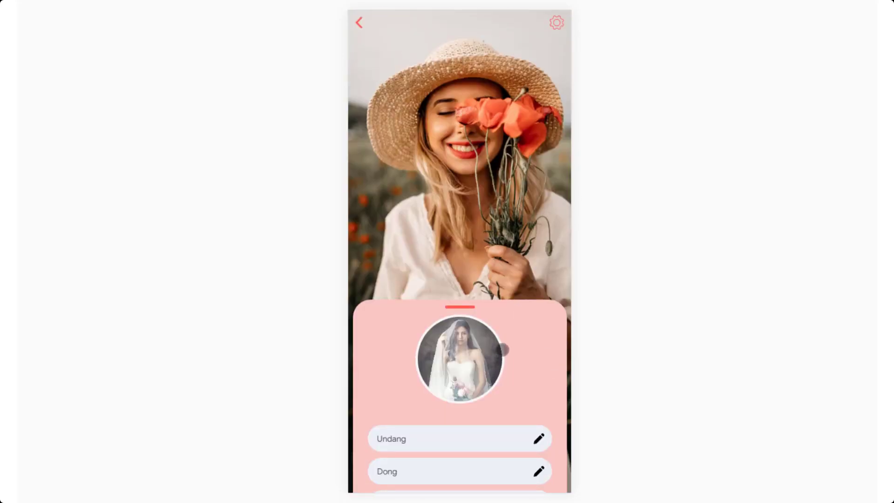
mouse_move(503, 352)
mouse_down()
mouse_move(480, 150)
mouse_move(494, 382)
mouse_move(508, 184)
mouse_move(516, 387)
mouse_move(521, 186)
mouse_up()
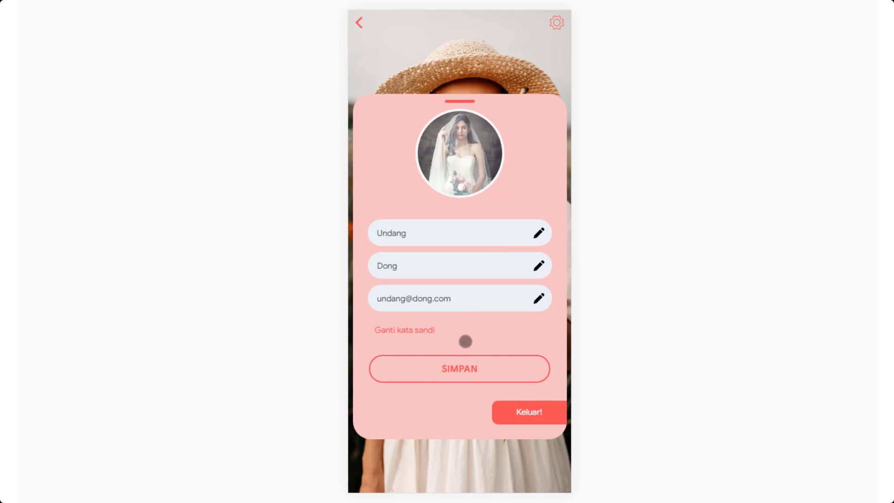
drag(462, 182, 465, 270)
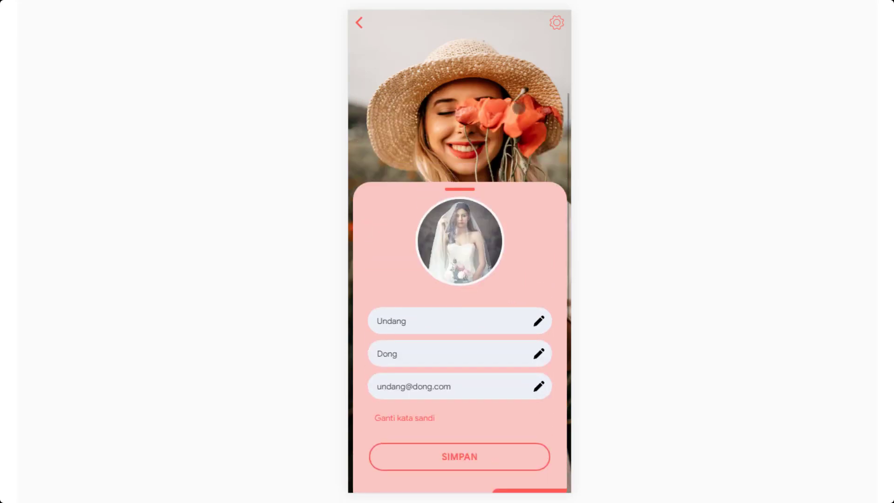
- Keep Bahasa Indonesia as the app language in Application settings, then return home
click(558, 24)
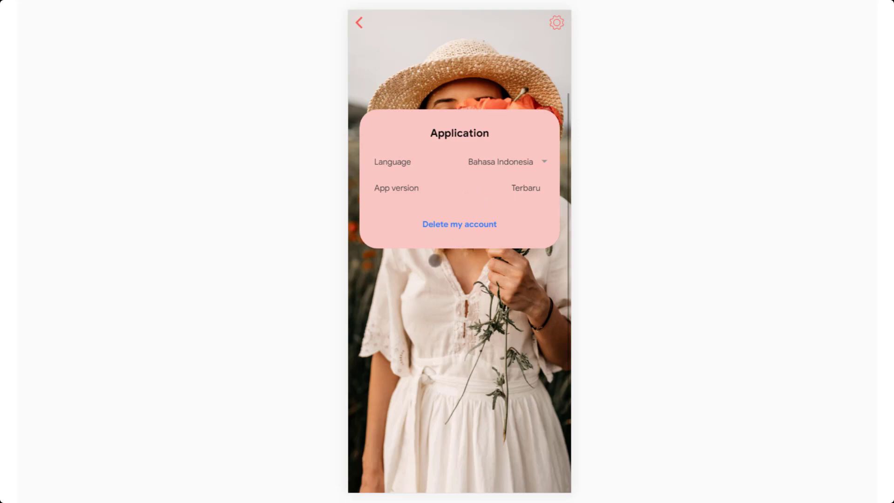
drag(469, 111, 470, 247)
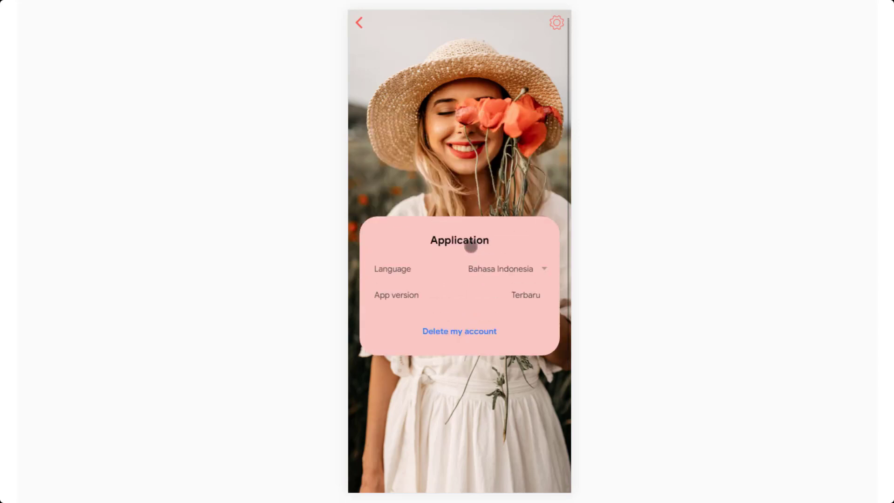
click(495, 280)
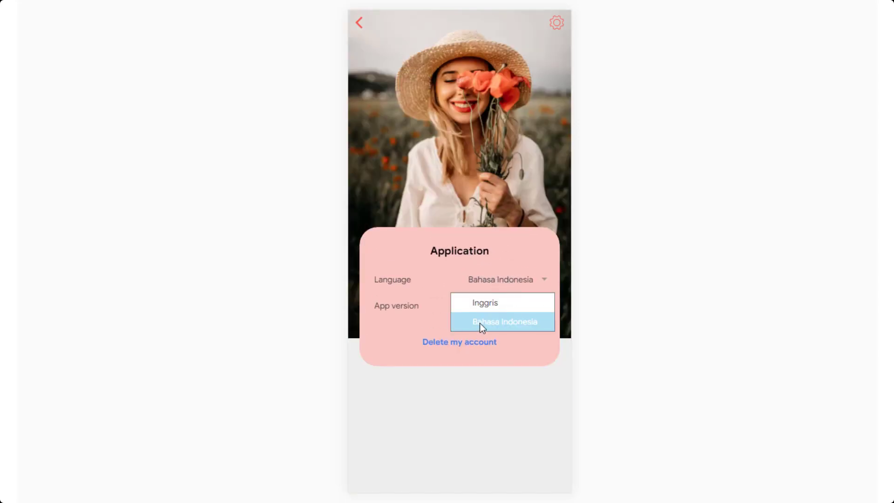
click(501, 288)
mouse_move(463, 247)
mouse_down()
mouse_move(421, 42)
mouse_move(429, 44)
mouse_up()
click(359, 22)
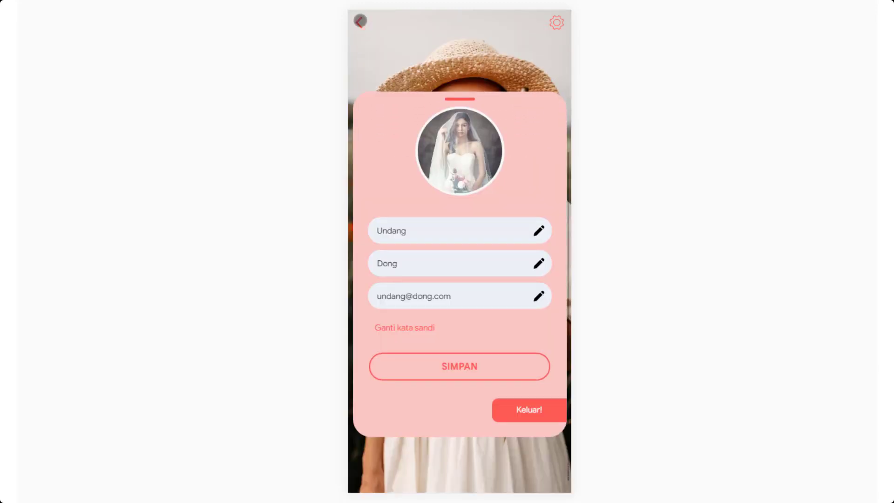
click(360, 24)
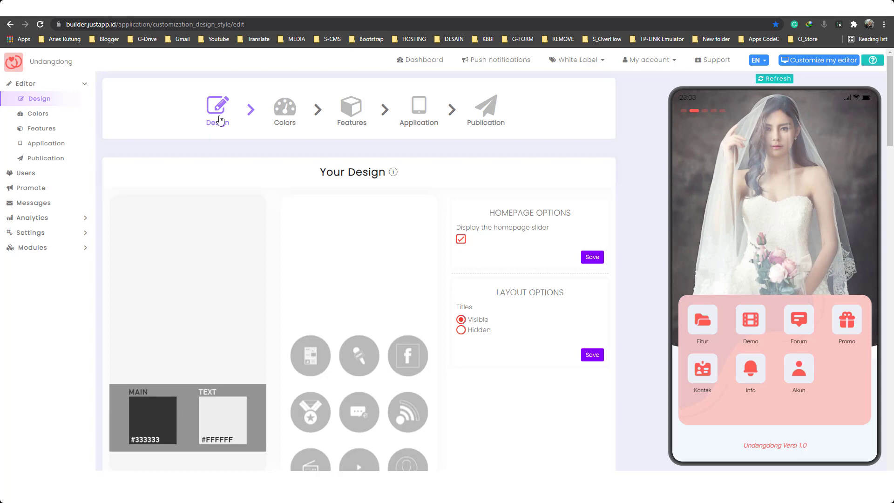
- Close the homepage layout chooser without switching, then scroll to the Homepage slider options
scroll(353, 259, down, 4)
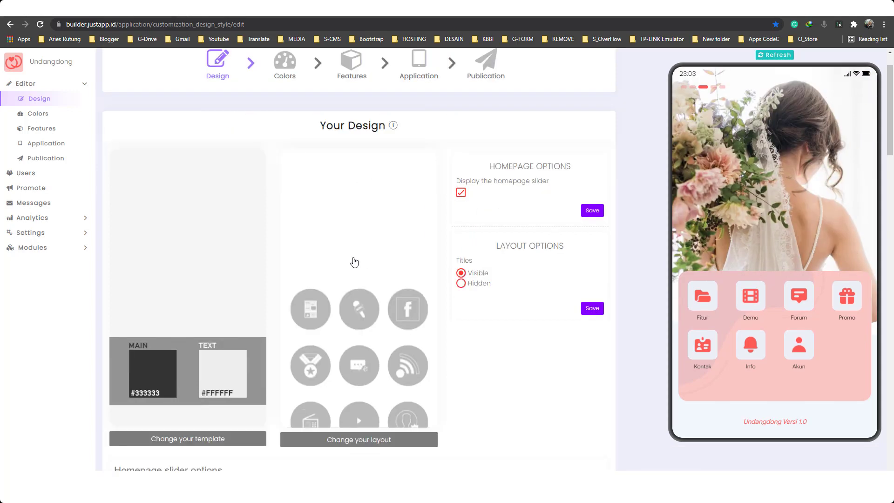
click(335, 296)
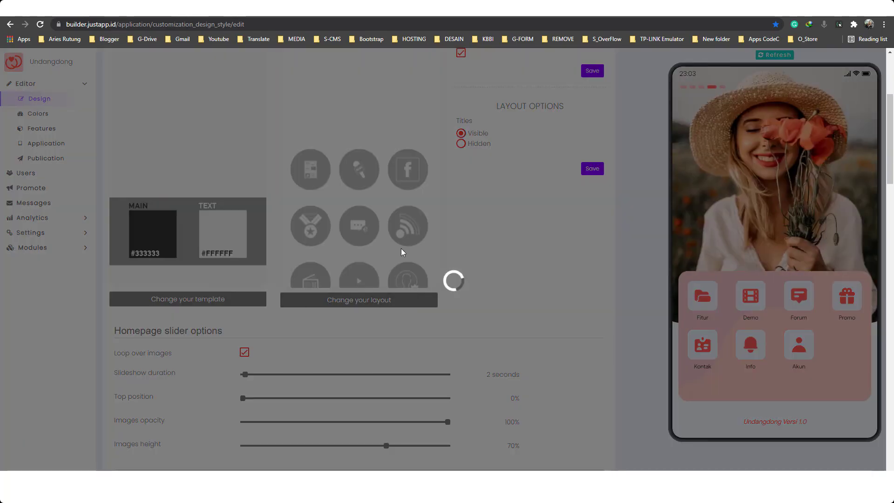
scroll(471, 249, down, 2)
scroll(512, 291, down, 1)
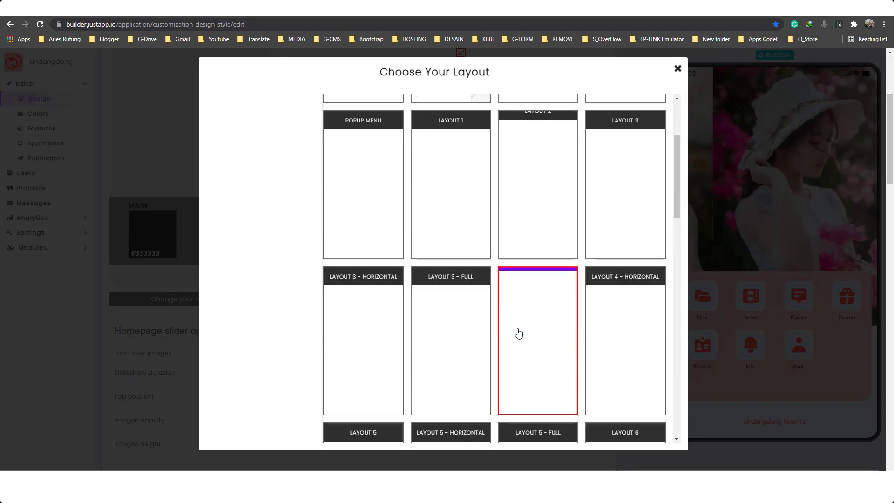
scroll(517, 331, down, 1)
click(678, 69)
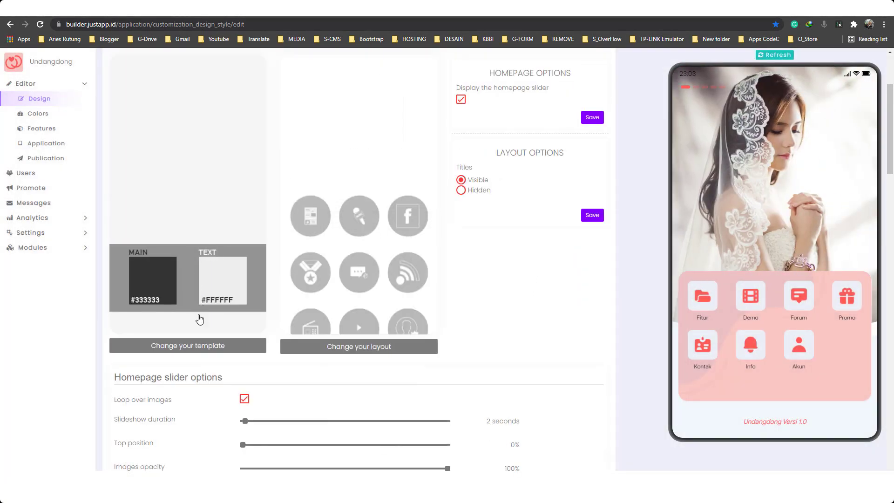
scroll(425, 179, up, 2)
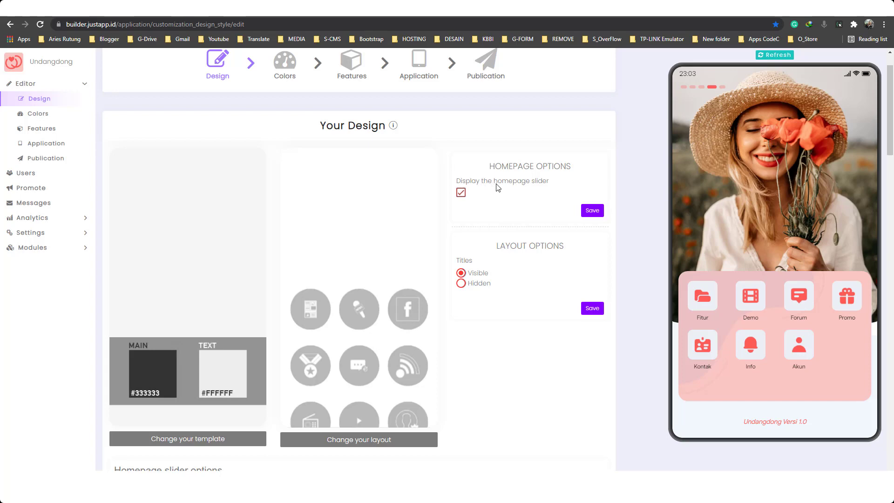
scroll(469, 199, down, 6)
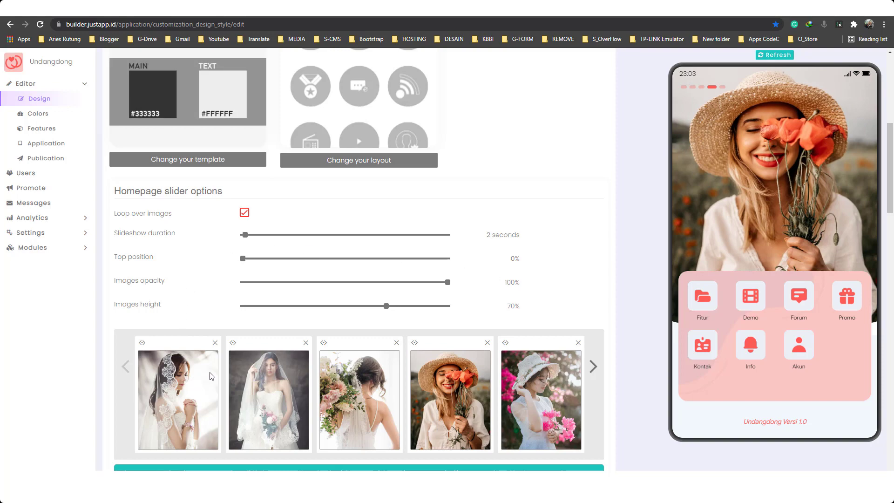
scroll(421, 311, down, 3)
scroll(437, 281, down, 1)
scroll(420, 278, down, 1)
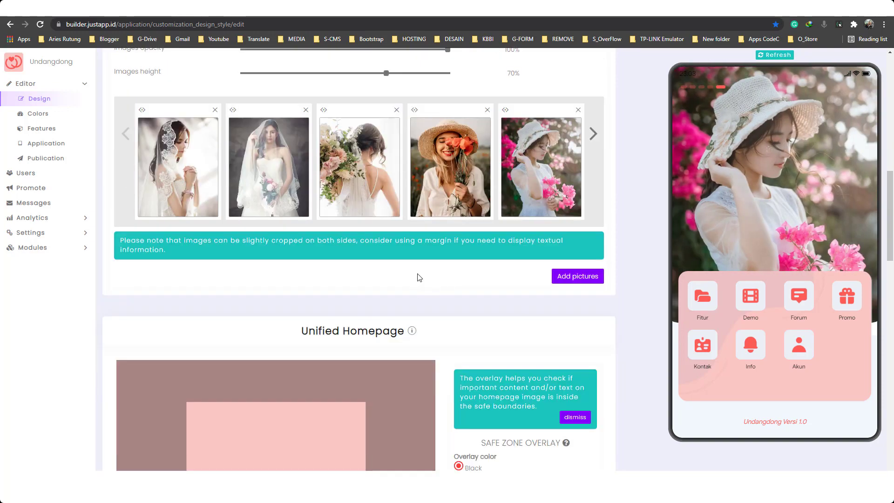
scroll(419, 277, down, 3)
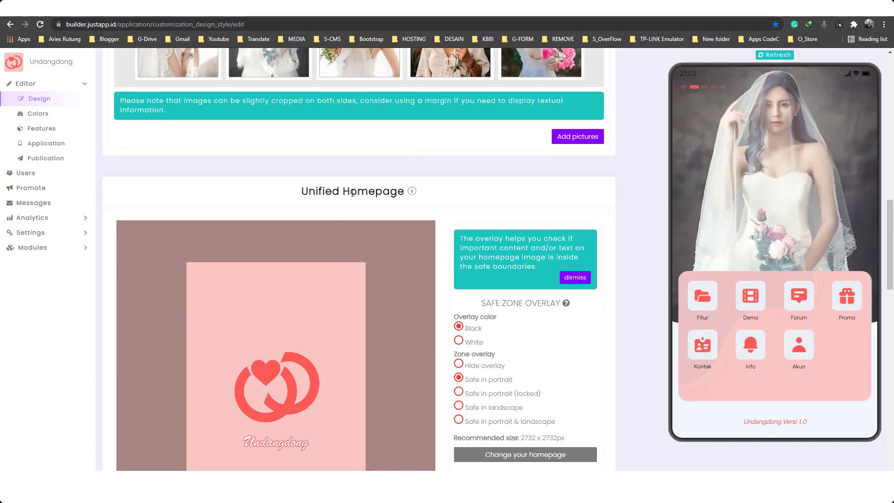
scroll(376, 196, down, 2)
scroll(338, 147, up, 1)
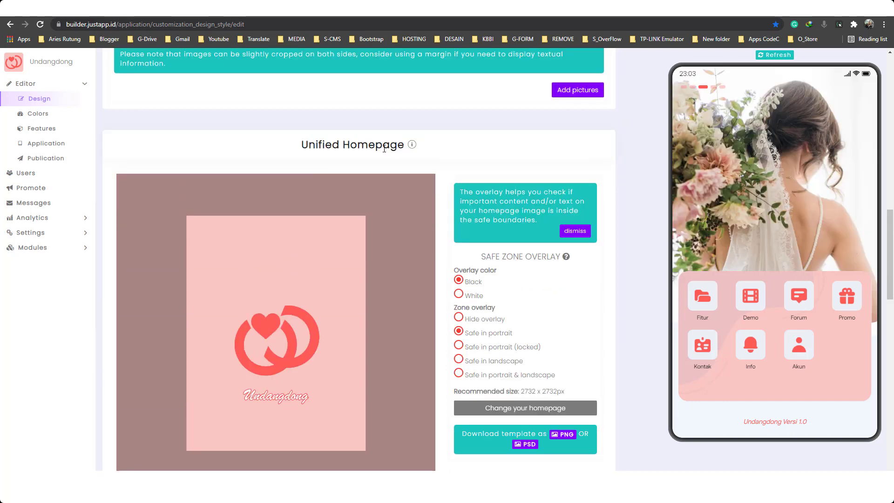
scroll(384, 148, down, 1)
scroll(528, 327, down, 1)
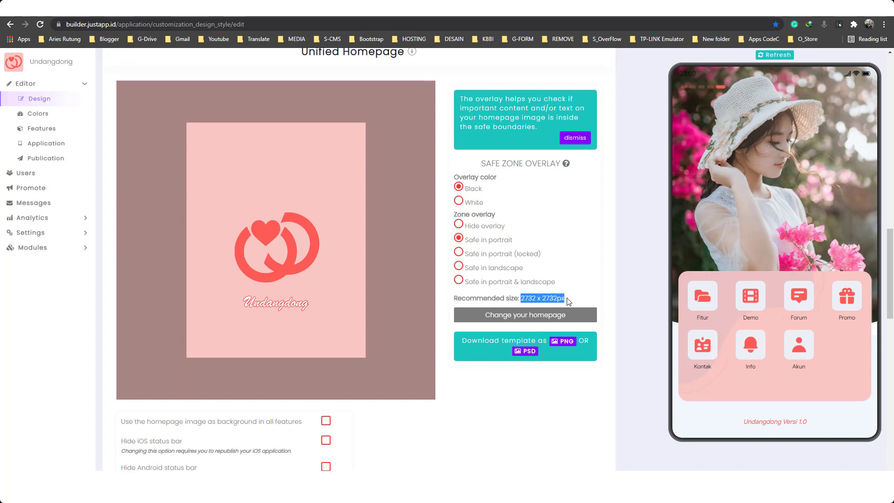
scroll(565, 297, down, 2)
scroll(343, 285, down, 2)
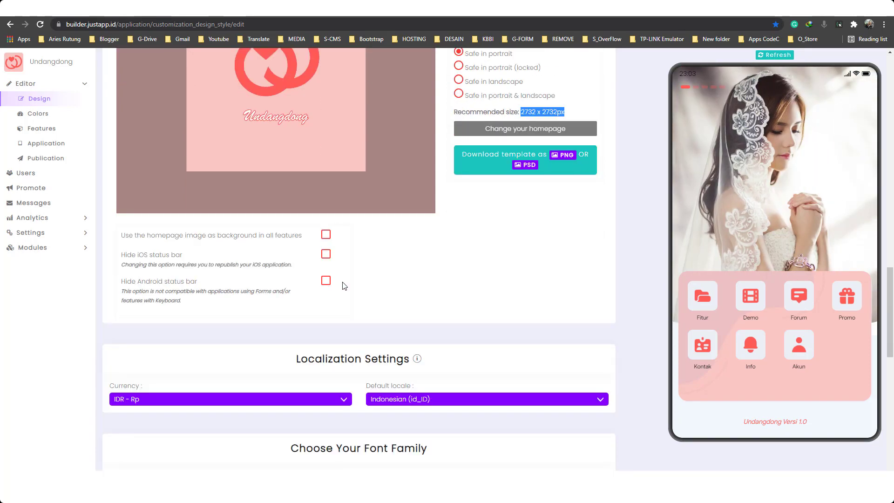
scroll(344, 285, down, 2)
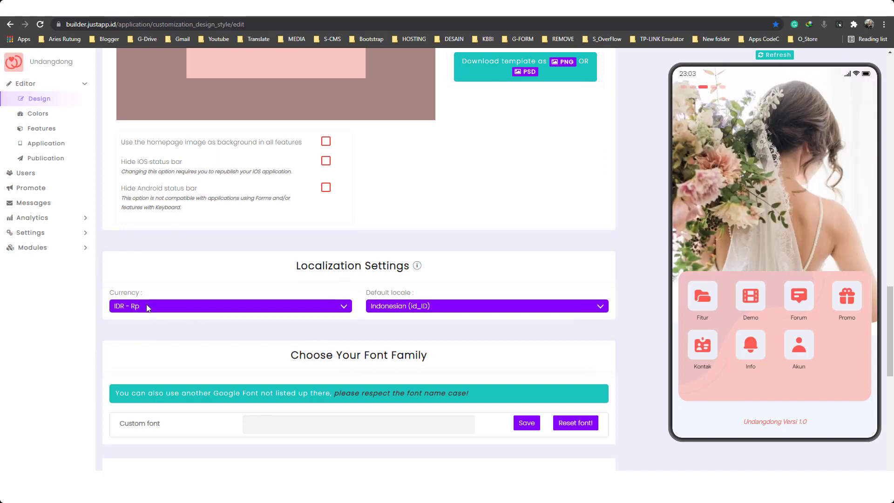
scroll(409, 302, down, 1)
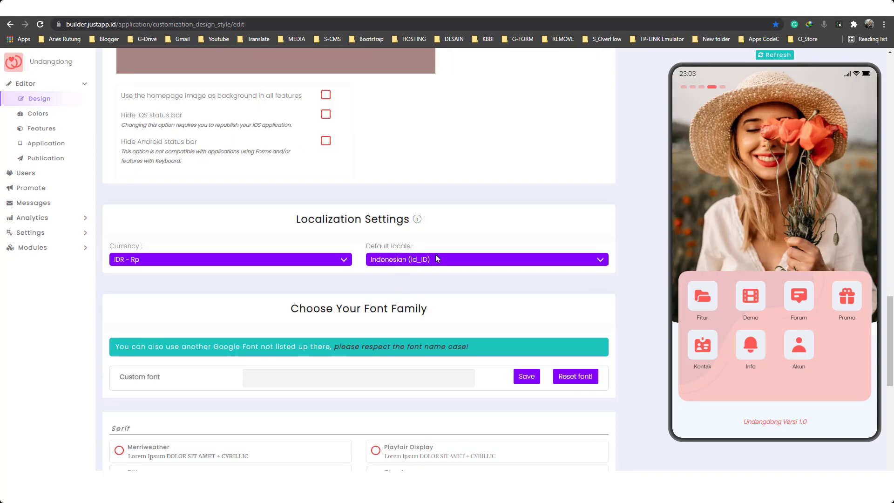
scroll(445, 254, down, 1)
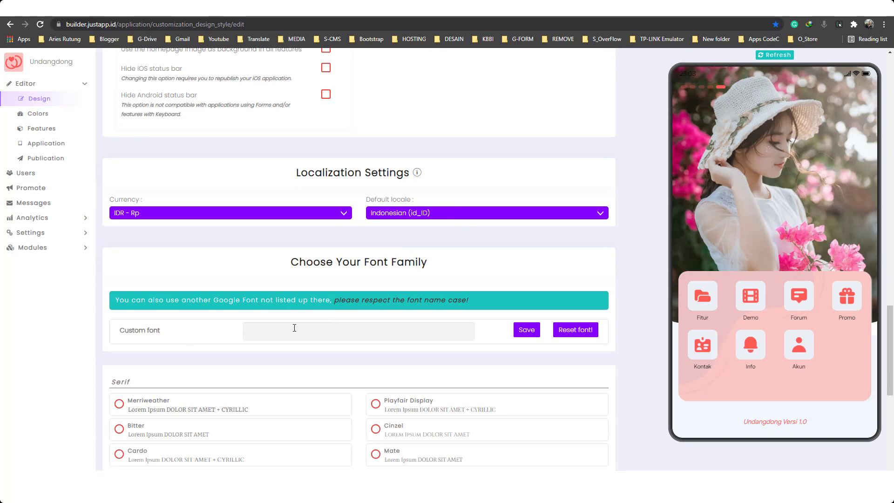
scroll(343, 331, down, 1)
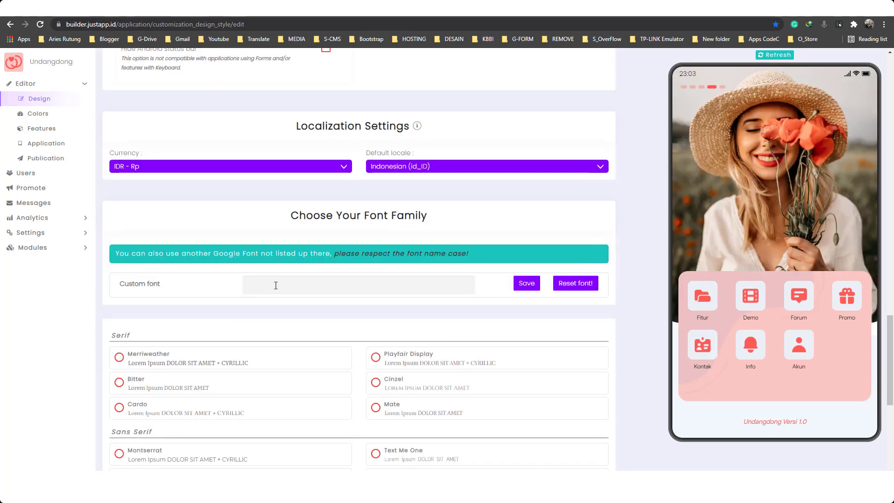
scroll(270, 286, up, 10)
scroll(353, 197, up, 5)
scroll(352, 197, up, 3)
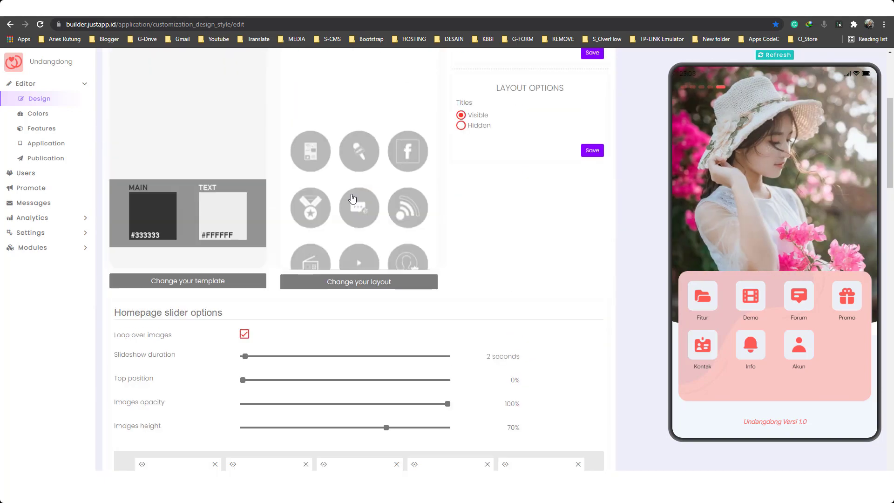
scroll(351, 197, up, 3)
scroll(351, 197, up, 2)
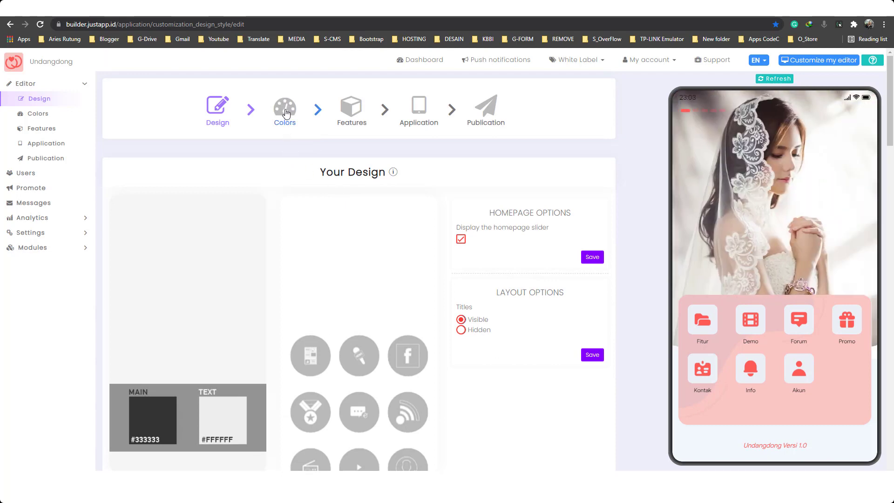
- Bring up the Colors step and scroll through its General and Homepage colour sections
click(286, 112)
scroll(371, 199, down, 1)
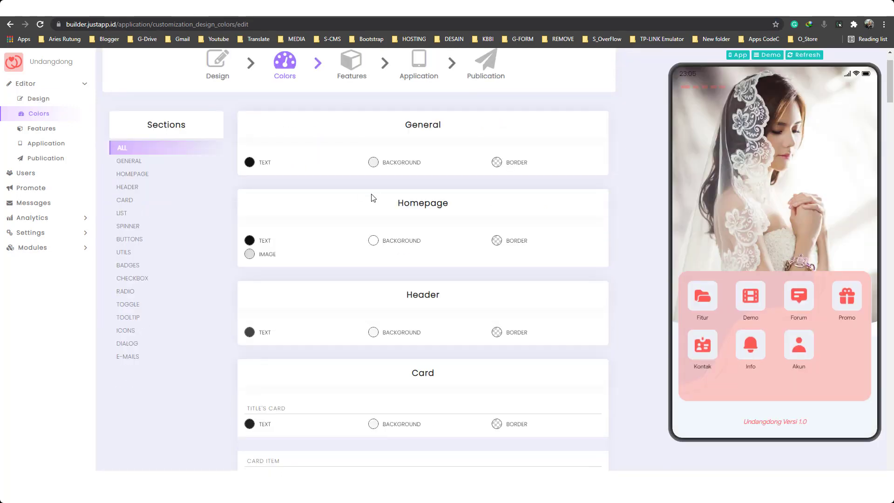
scroll(375, 193, down, 2)
scroll(376, 192, down, 1)
scroll(373, 191, down, 1)
scroll(393, 183, up, 3)
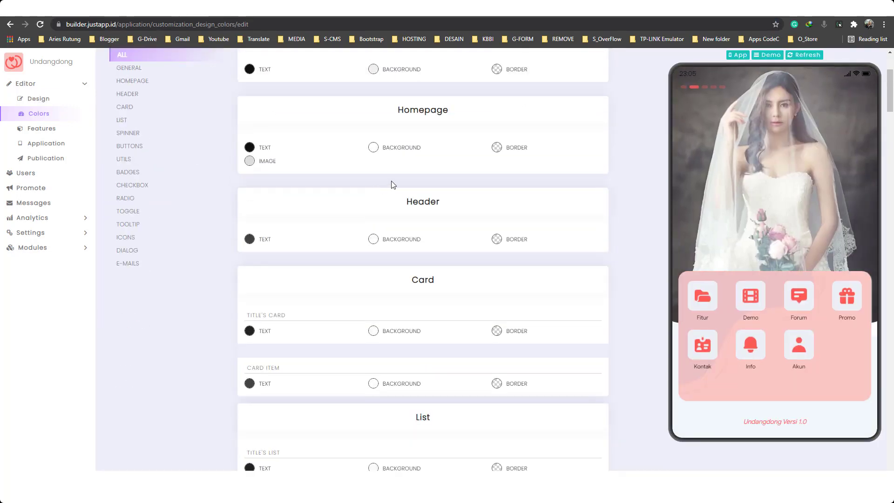
scroll(501, 204, down, 2)
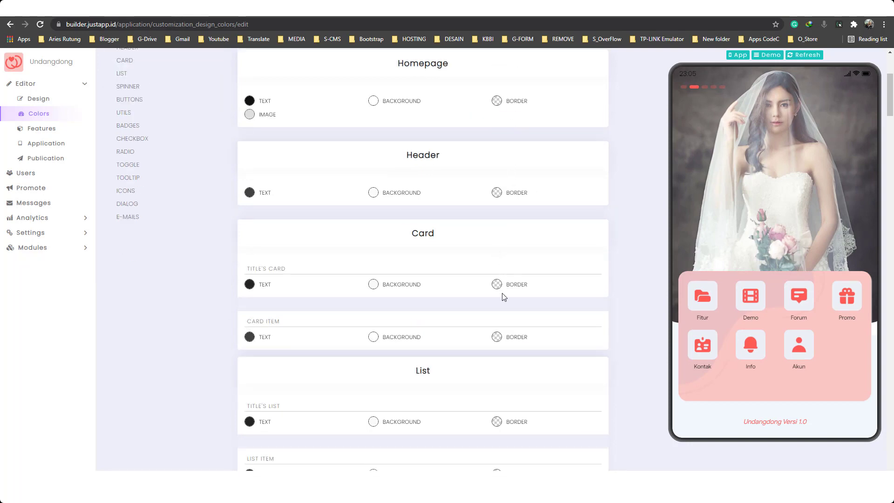
scroll(501, 241, down, 3)
scroll(497, 288, up, 3)
scroll(491, 162, up, 2)
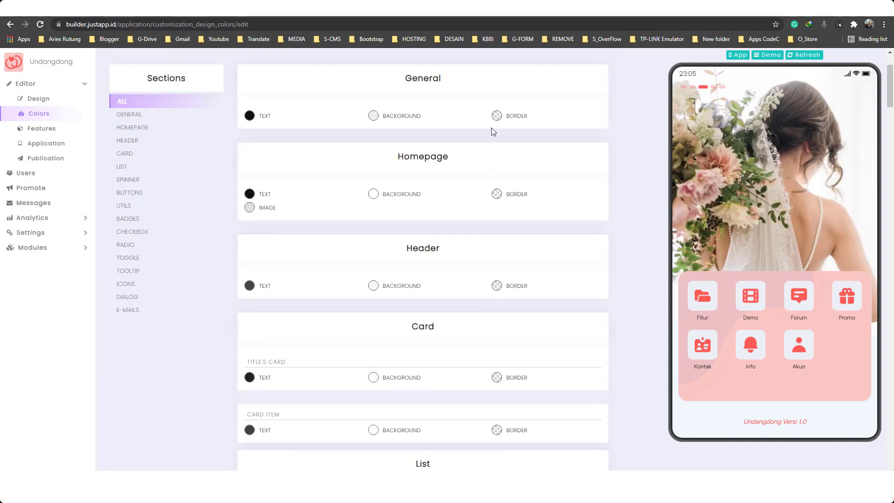
- Inspect the General border, Homepage background and General text colours, leaving them unchanged
click(497, 116)
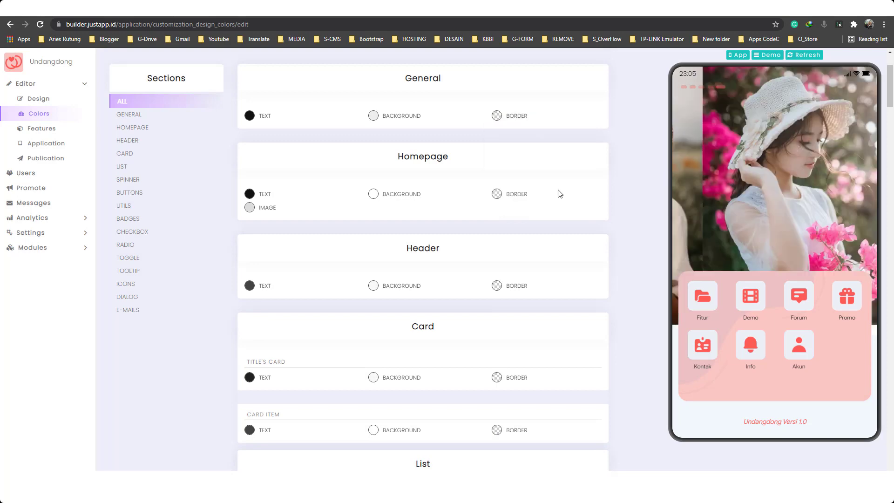
click(373, 195)
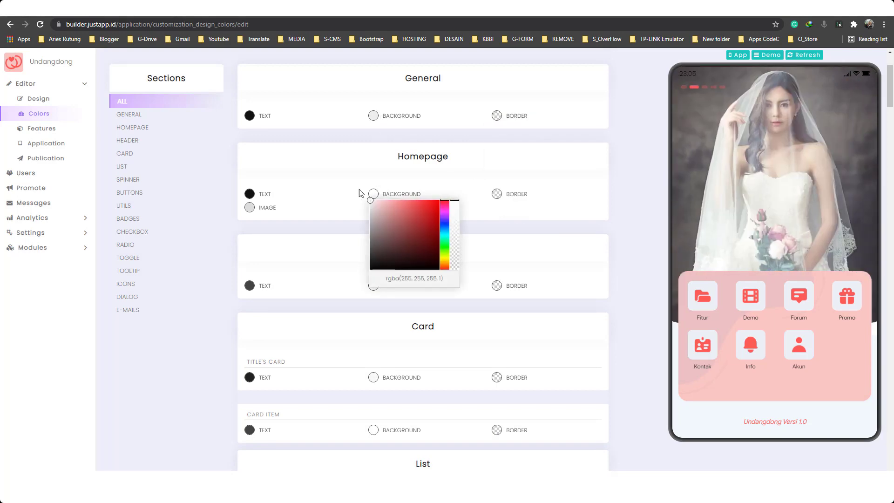
click(324, 166)
click(249, 116)
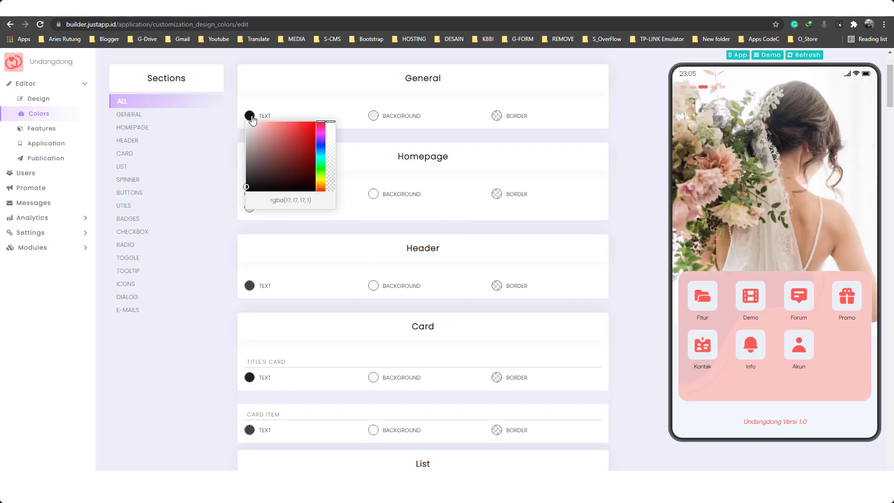
click(285, 115)
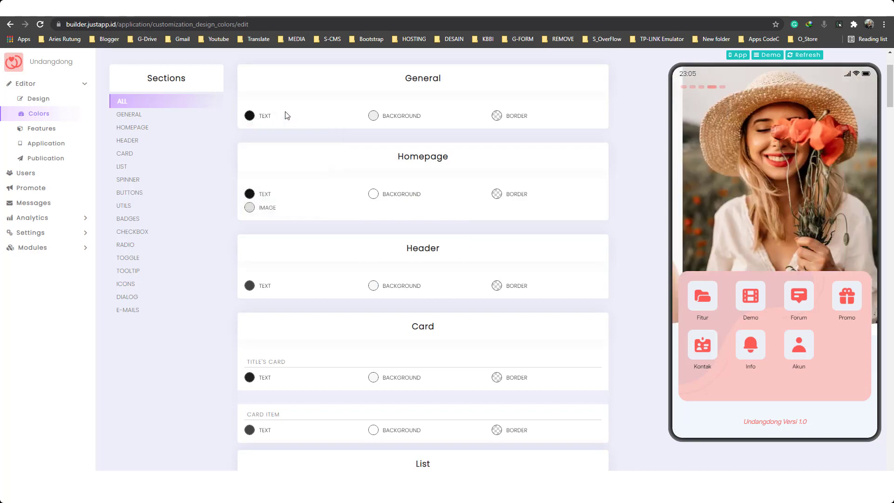
scroll(260, 230, down, 4)
scroll(356, 191, up, 3)
scroll(355, 191, up, 3)
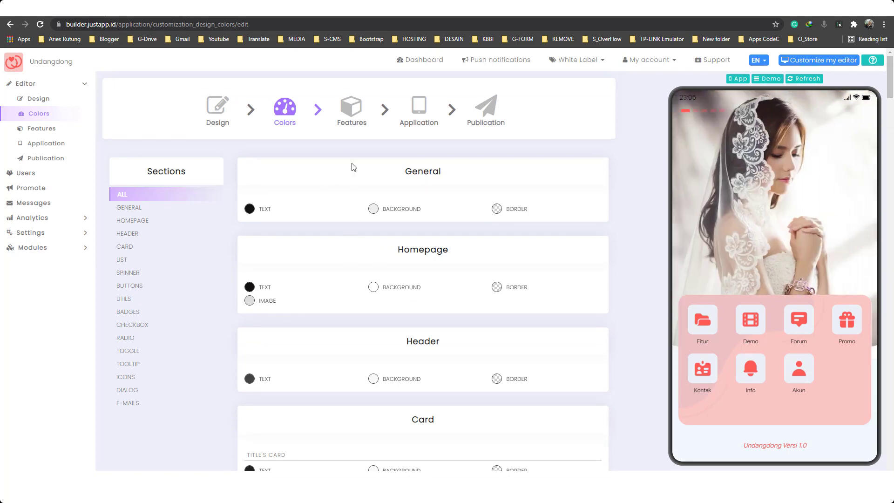
click(355, 112)
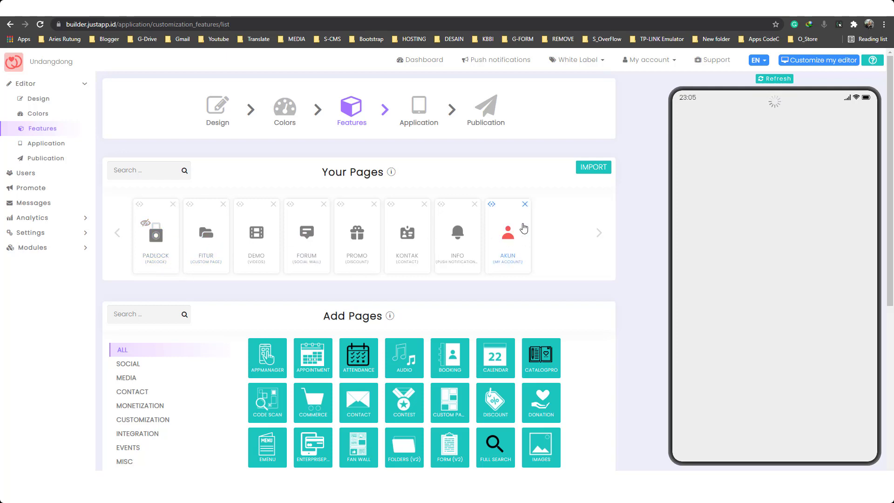
- Open the Padlock page settings and review the locked-content message and Allow all users options
scroll(200, 229, down, 1)
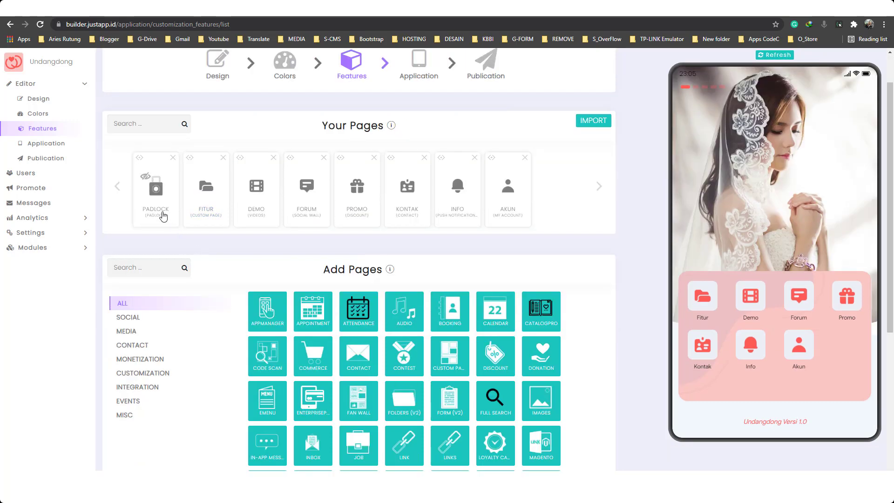
click(158, 190)
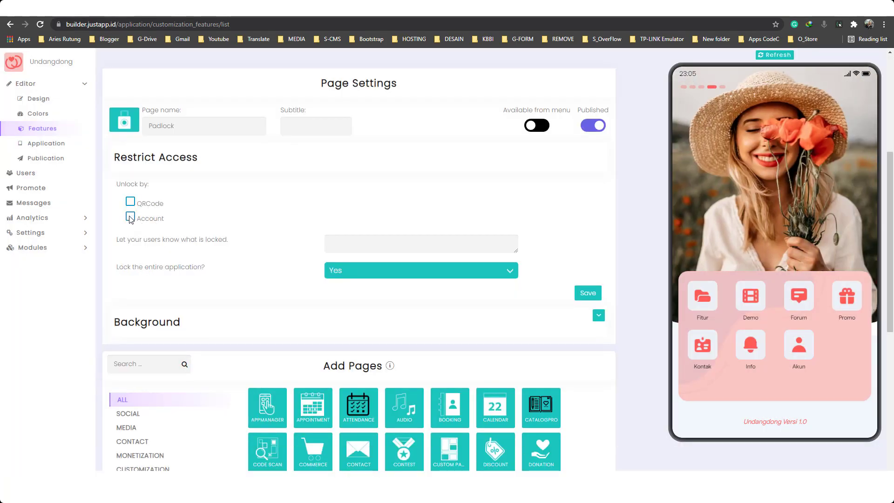
scroll(411, 306, down, 1)
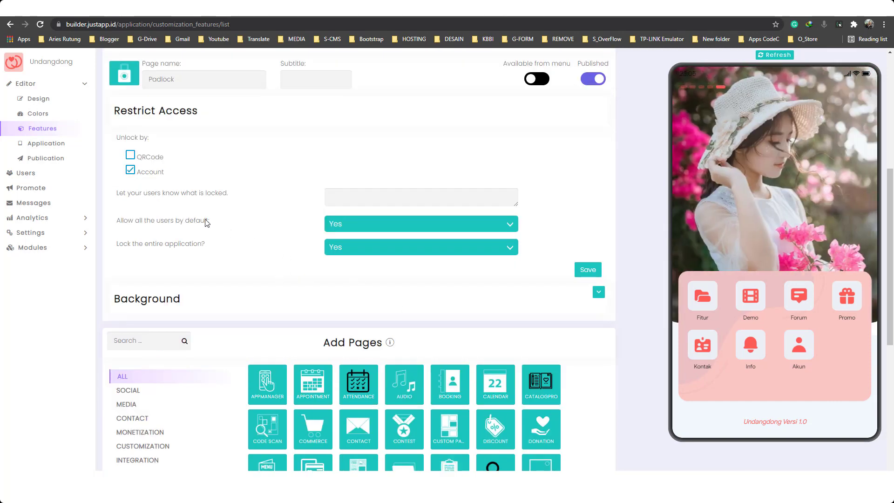
drag(228, 193, 116, 193)
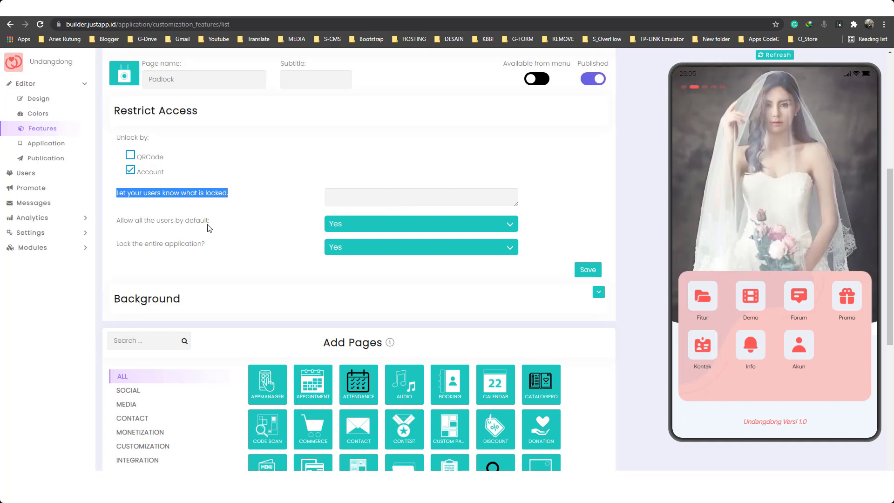
drag(115, 222, 213, 225)
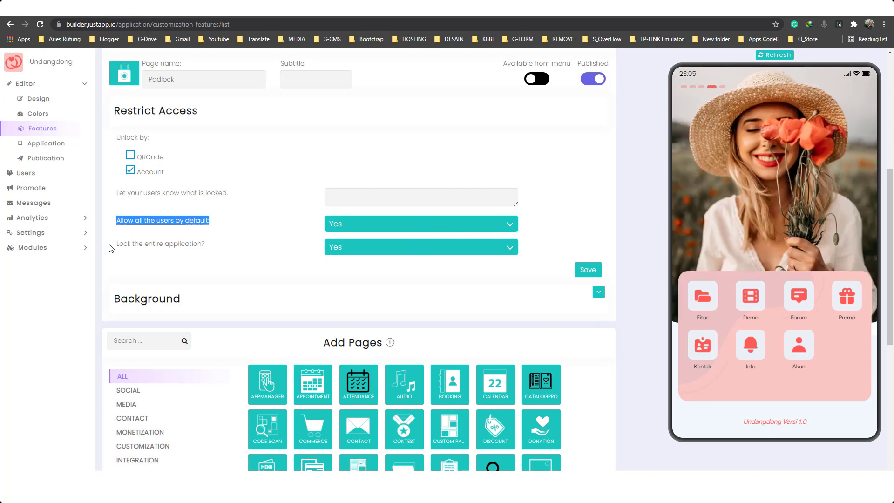
drag(111, 248, 209, 249)
- Set Lock the entire application to not lock the app, then review the access settings
click(350, 248)
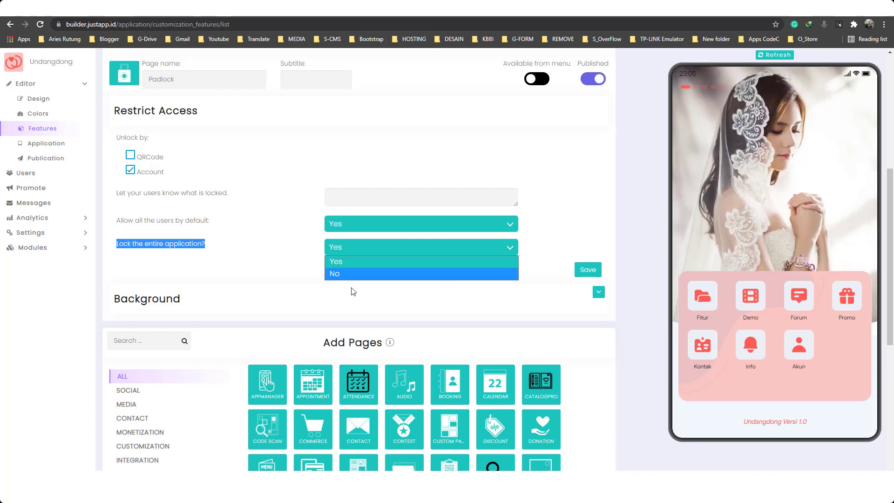
click(337, 273)
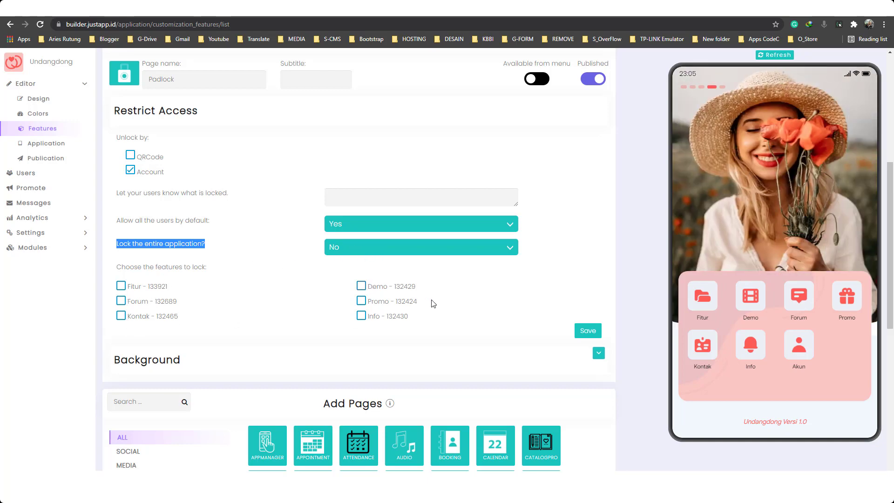
scroll(447, 261, up, 2)
scroll(445, 247, up, 1)
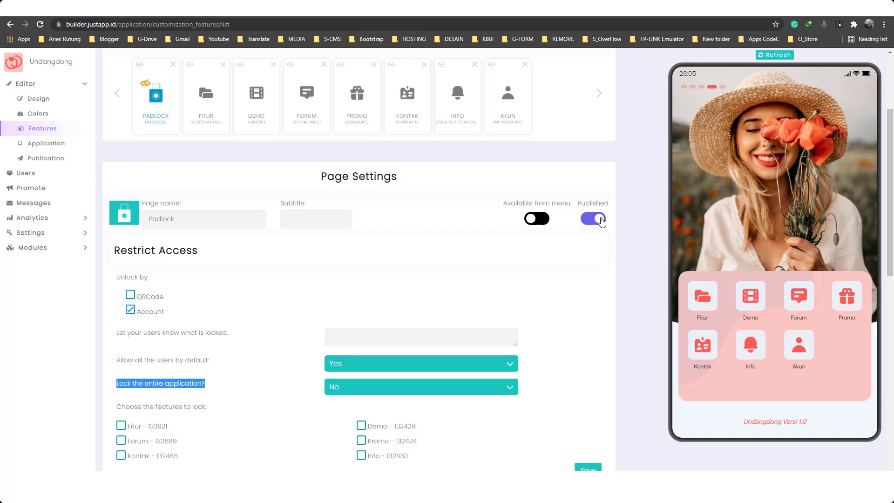
scroll(353, 230, up, 2)
scroll(246, 257, down, 2)
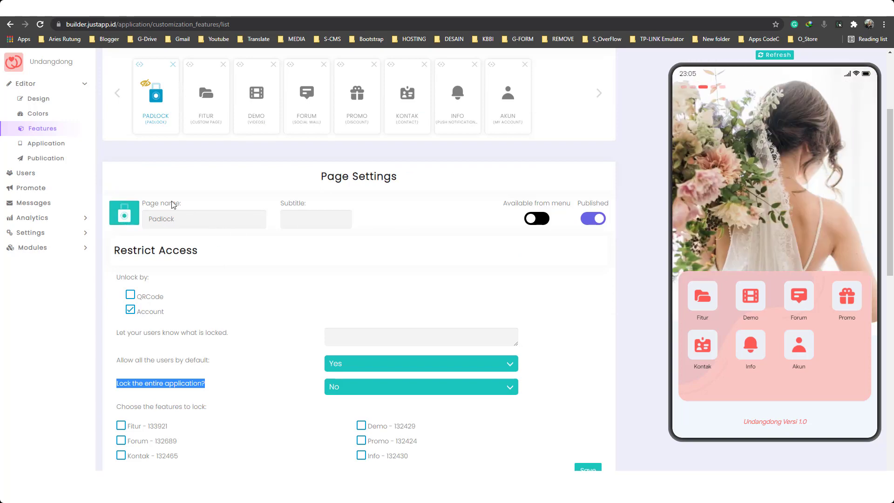
scroll(252, 188, up, 1)
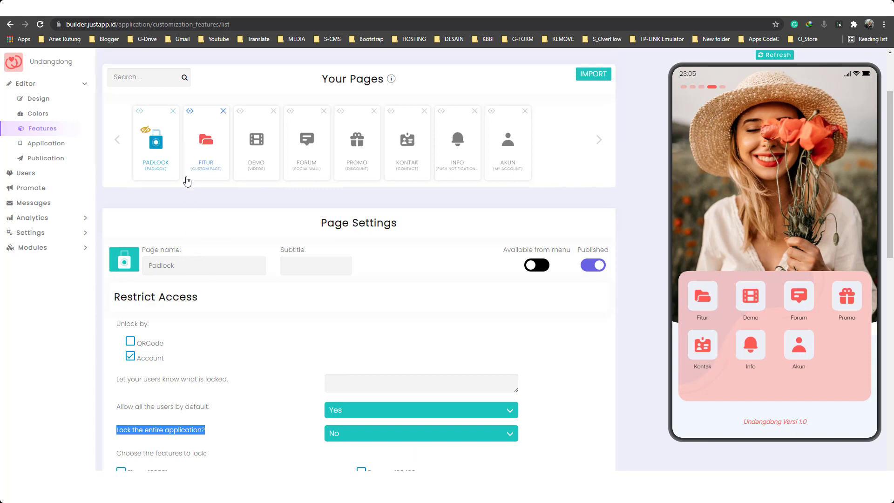
- Open the Fitur custom page's settings and scroll through its Source code editor
click(211, 165)
scroll(207, 159, down, 1)
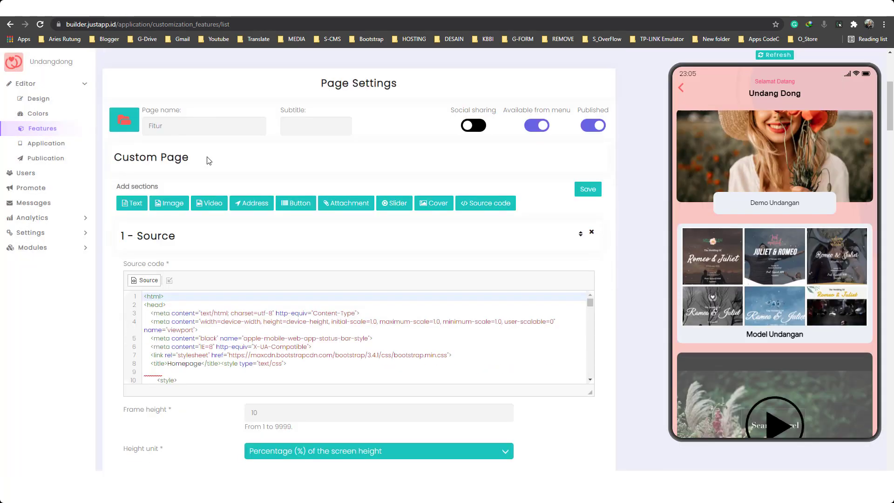
scroll(208, 160, down, 1)
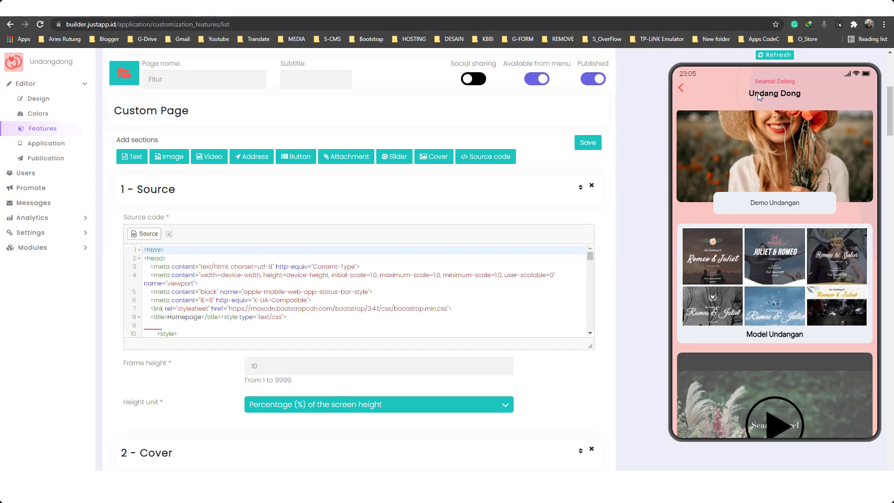
scroll(300, 255, down, 2)
click(246, 275)
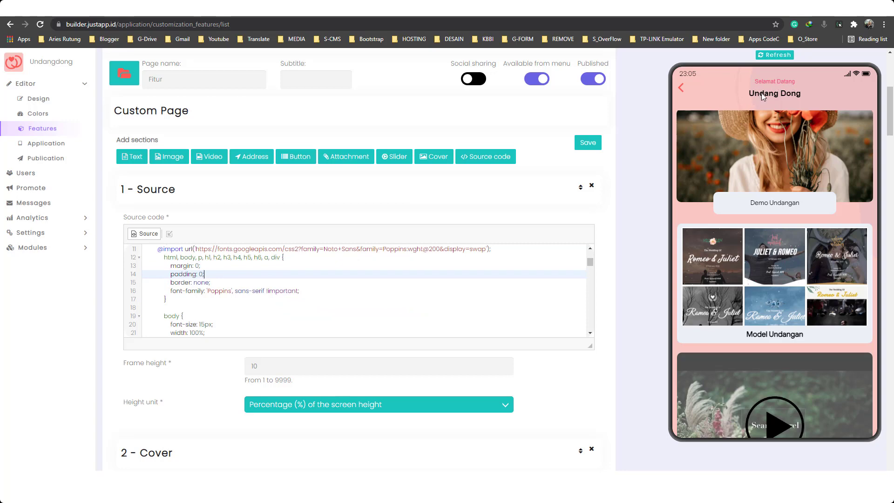
scroll(173, 293, down, 2)
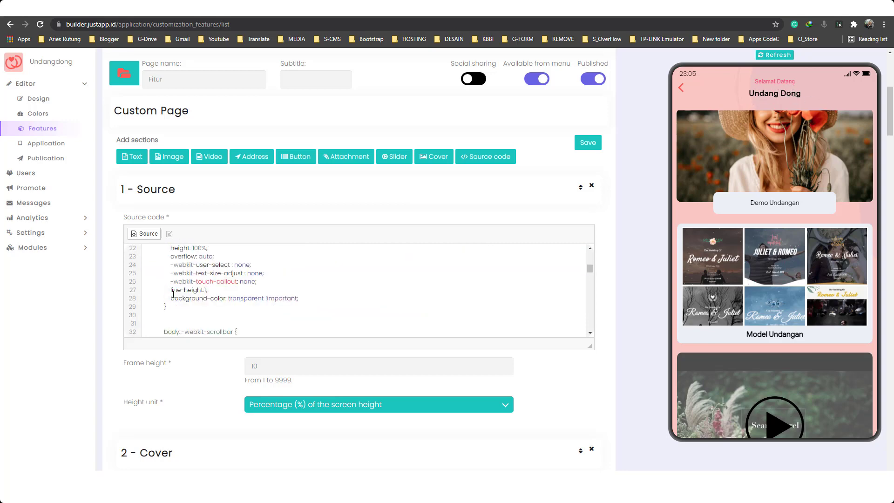
scroll(246, 290, down, 4)
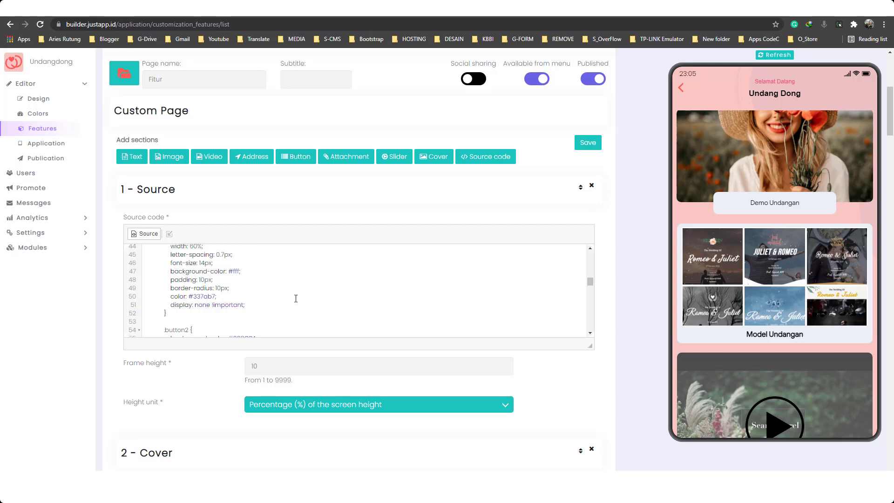
scroll(610, 271, down, 2)
scroll(608, 268, down, 1)
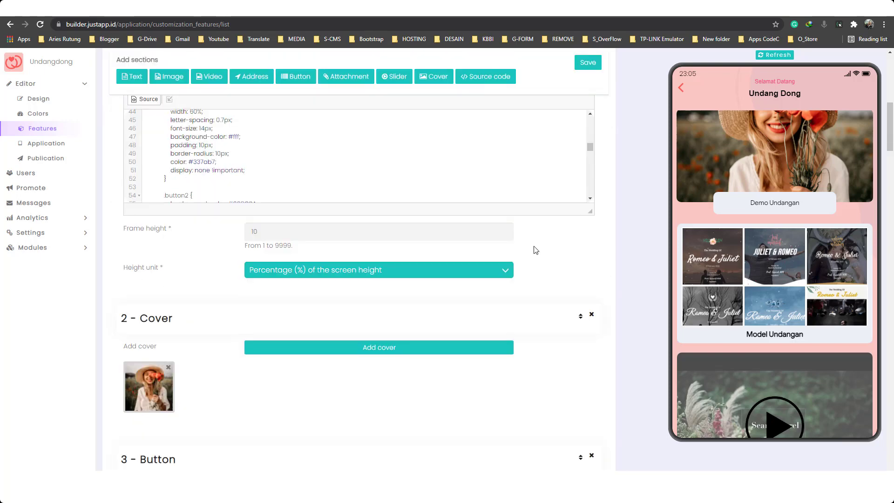
- Review the Cover's Frame height value of 10 and its height unit choices
drag(126, 229, 188, 235)
double_click(266, 231)
click(257, 270)
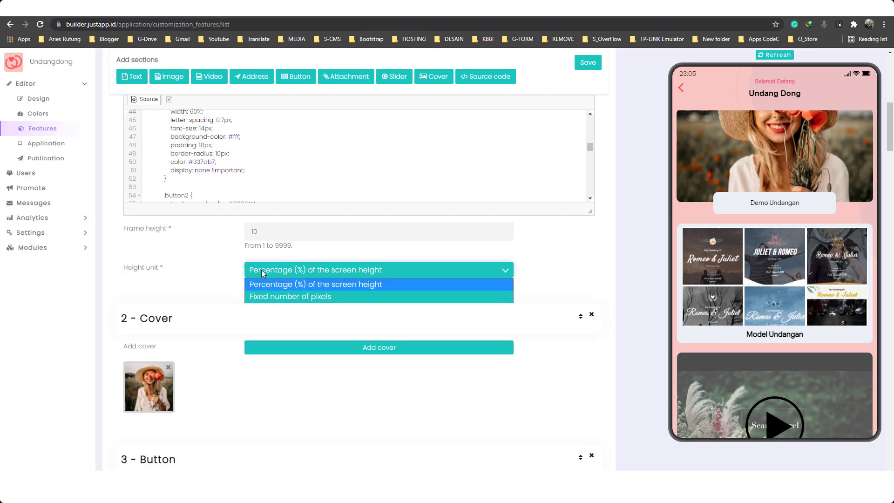
scroll(262, 269, down, 2)
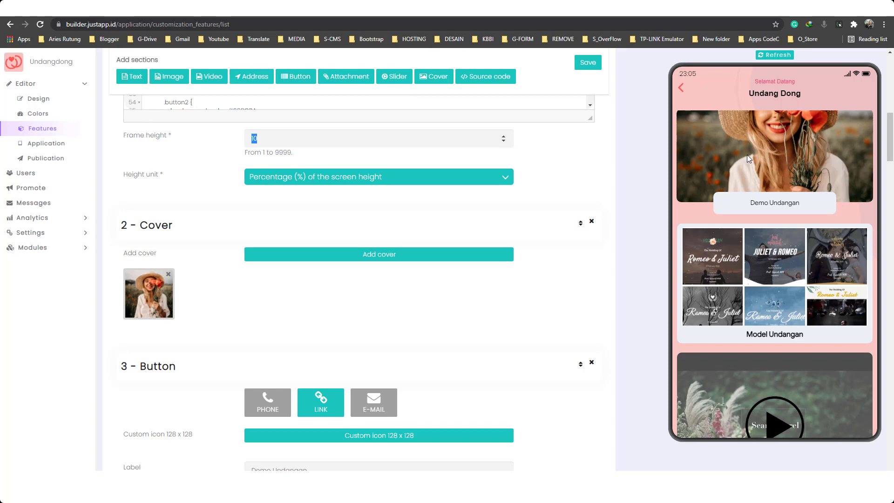
scroll(491, 203, down, 2)
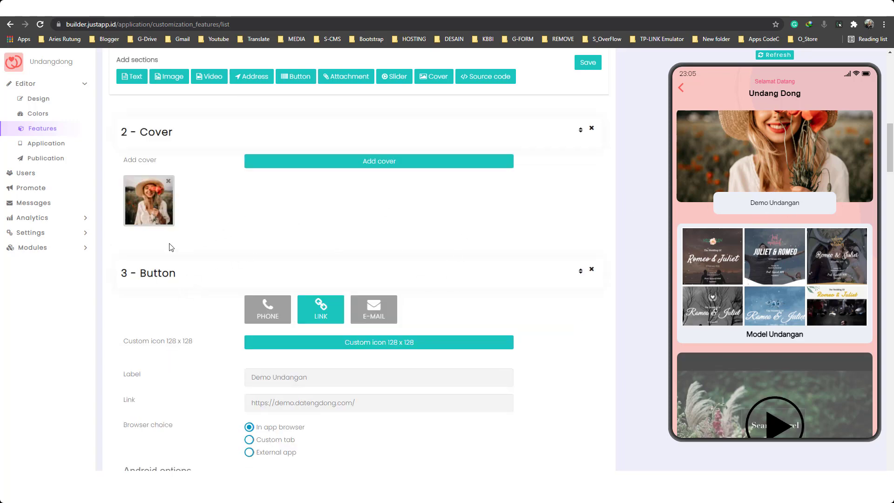
scroll(280, 281, down, 3)
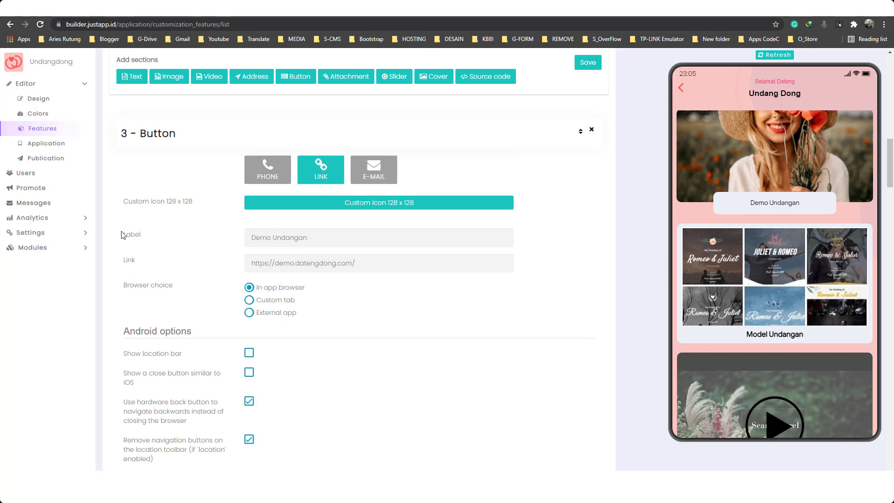
- Review the button's Label and Link settings, leaving the link URL unchanged
mouse_move(123, 235)
mouse_down()
mouse_move(147, 236)
mouse_move(162, 260)
mouse_up()
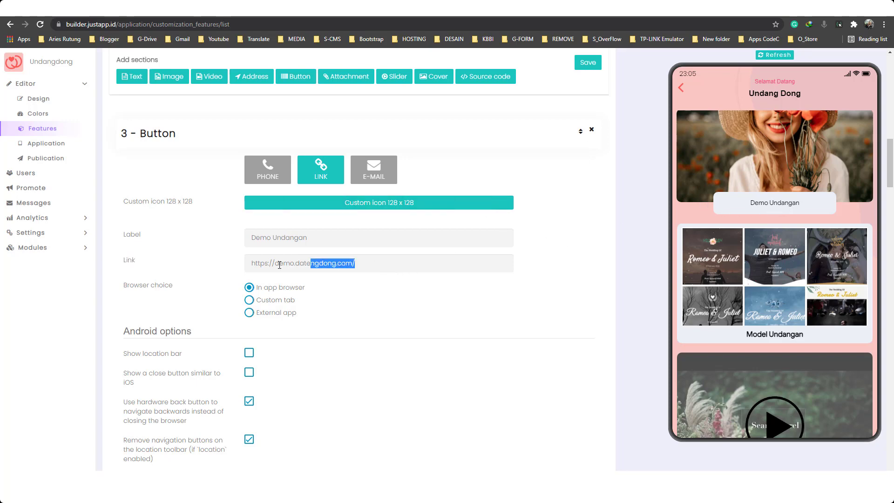
drag(356, 264, 252, 267)
scroll(370, 217, down, 1)
click(370, 217)
drag(372, 217, 251, 218)
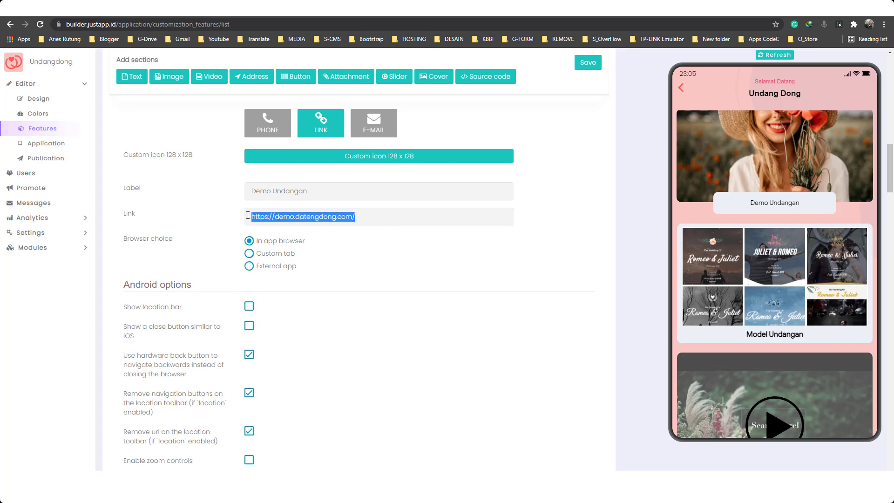
click(354, 217)
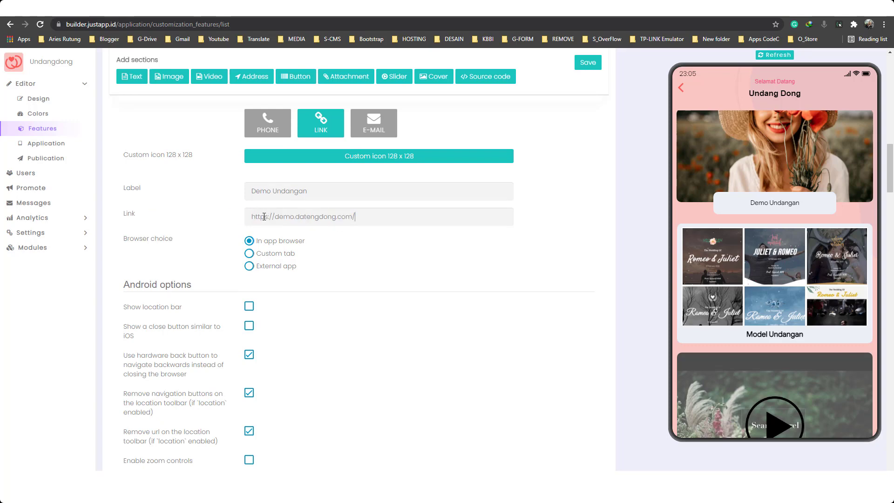
- Review the hardware back button and remove navigation buttons options
scroll(335, 219, down, 1)
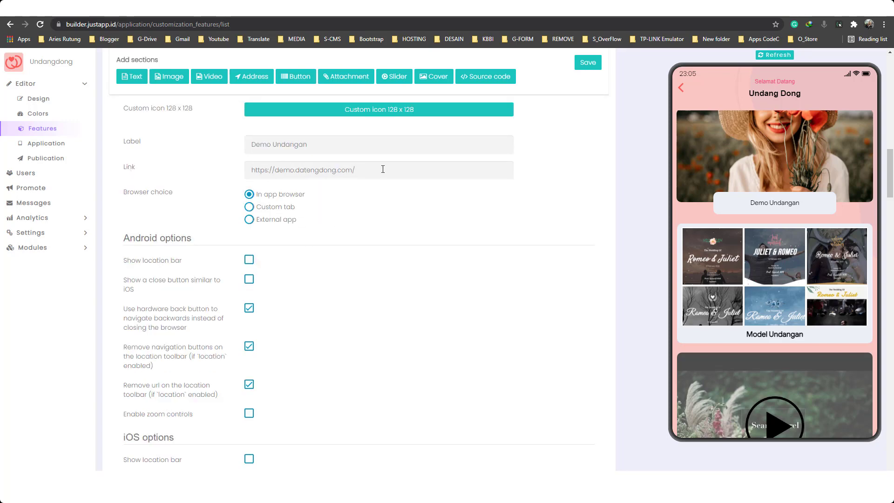
drag(357, 170, 231, 173)
scroll(373, 208, down, 3)
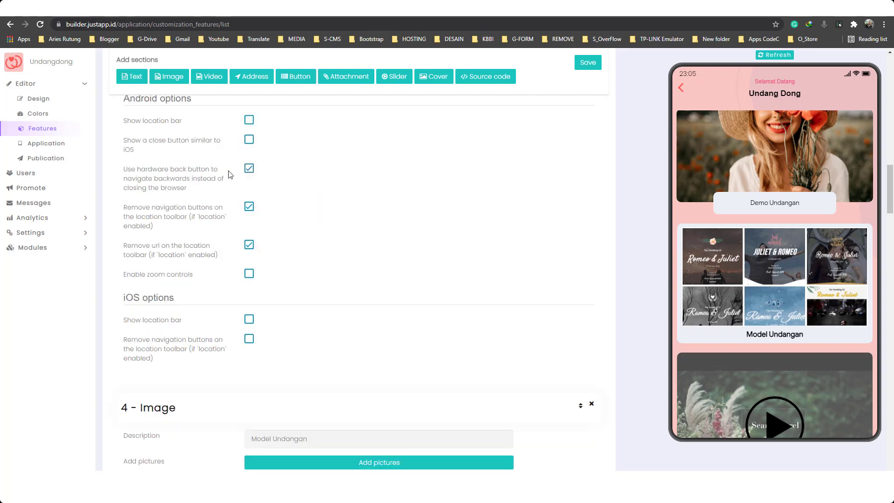
drag(124, 169, 207, 190)
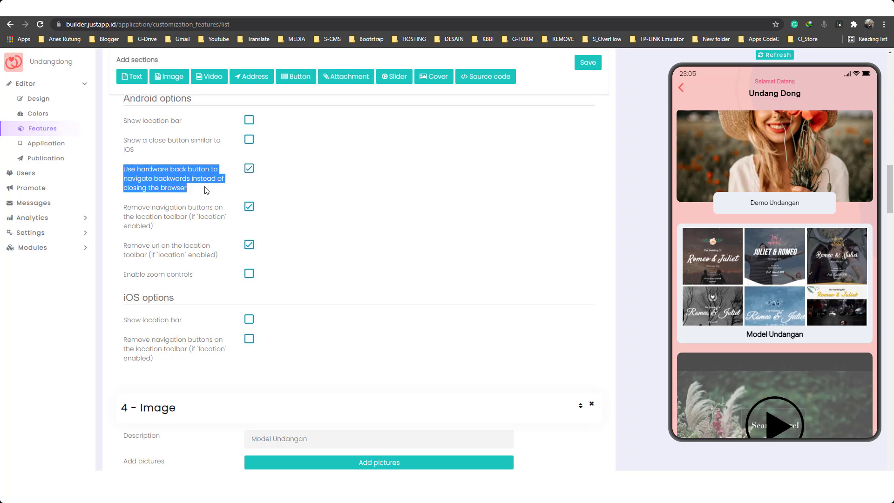
drag(120, 207, 166, 227)
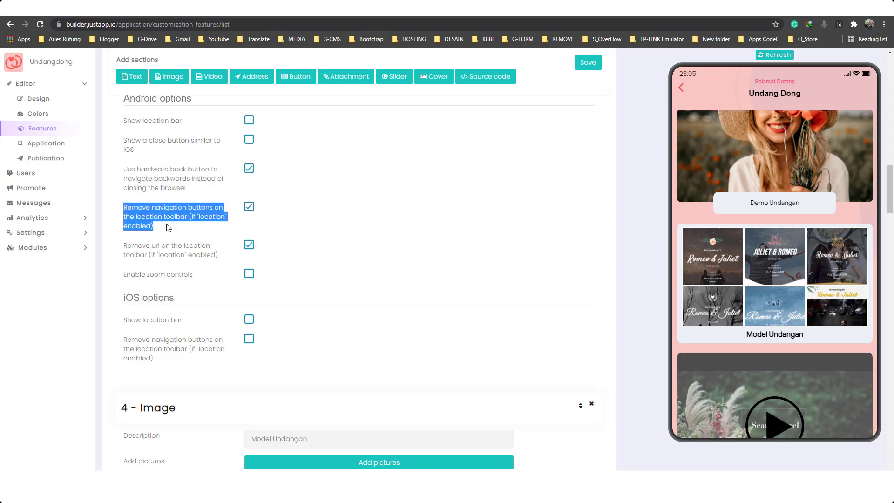
scroll(167, 227, down, 2)
scroll(162, 197, down, 2)
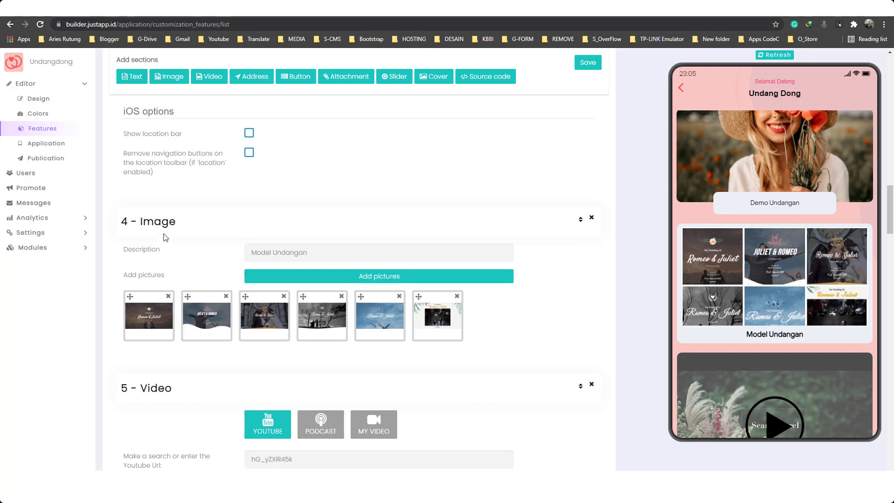
scroll(163, 237, down, 1)
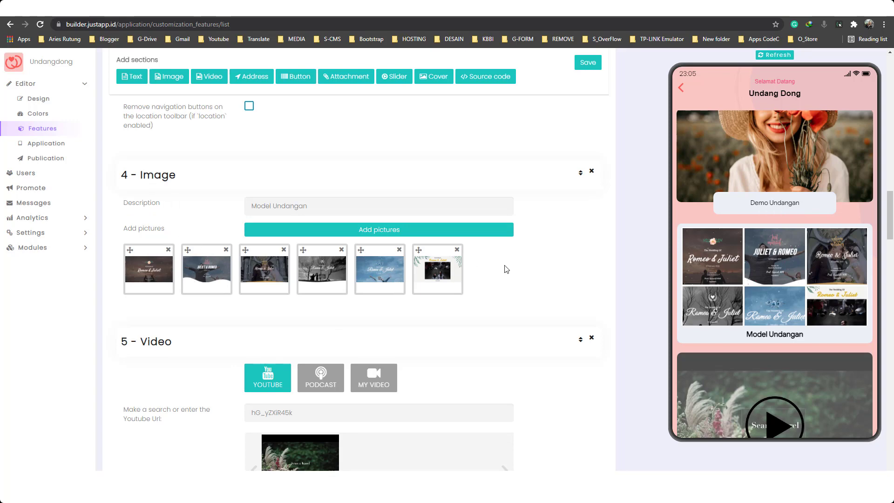
scroll(482, 267, down, 2)
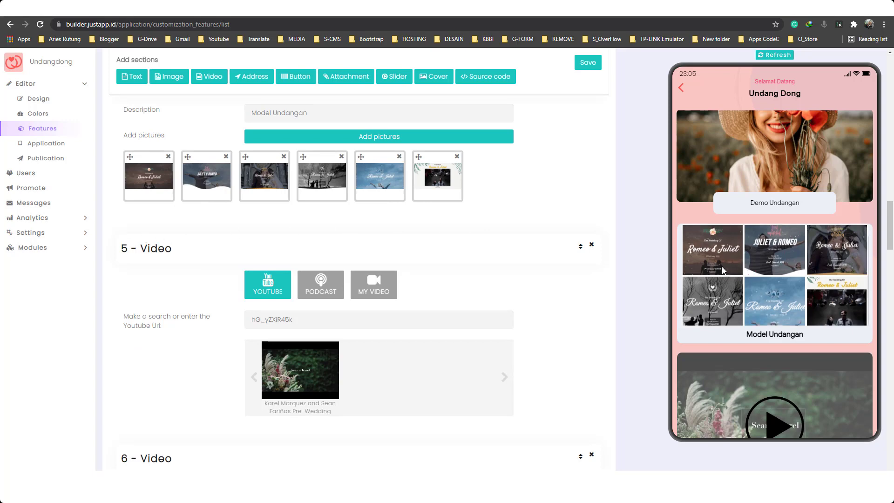
scroll(720, 370, down, 5)
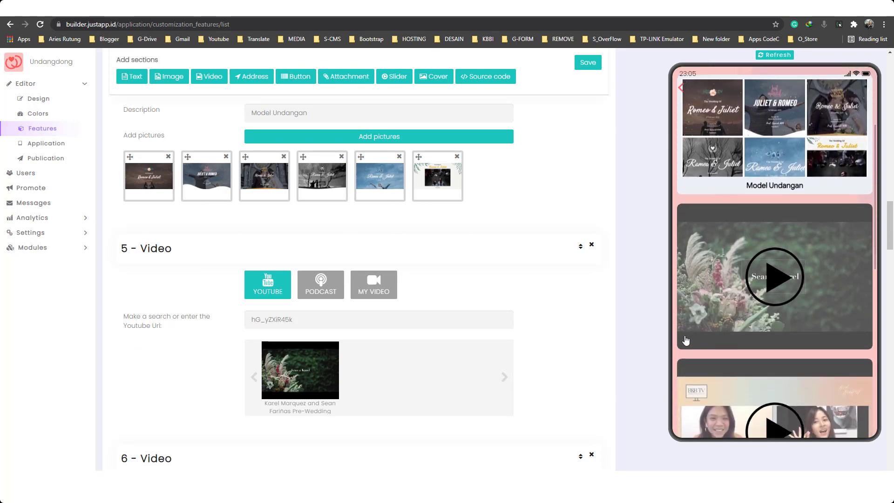
scroll(181, 256, down, 1)
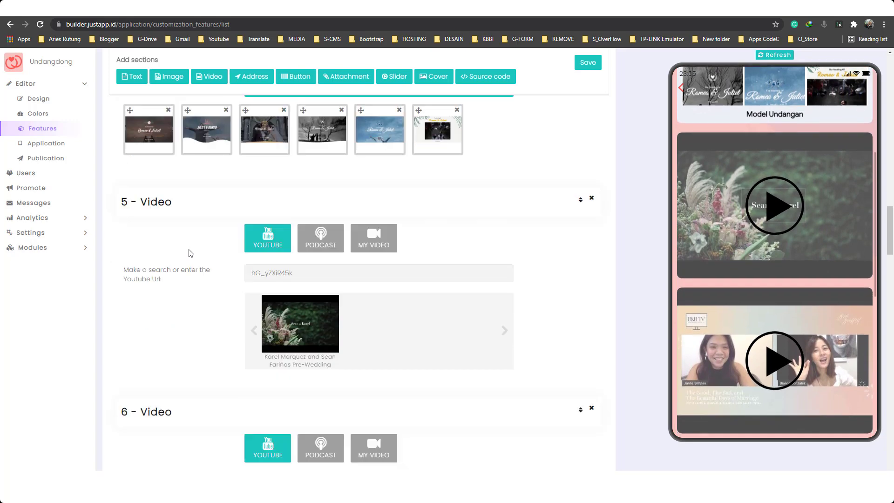
double_click(251, 276)
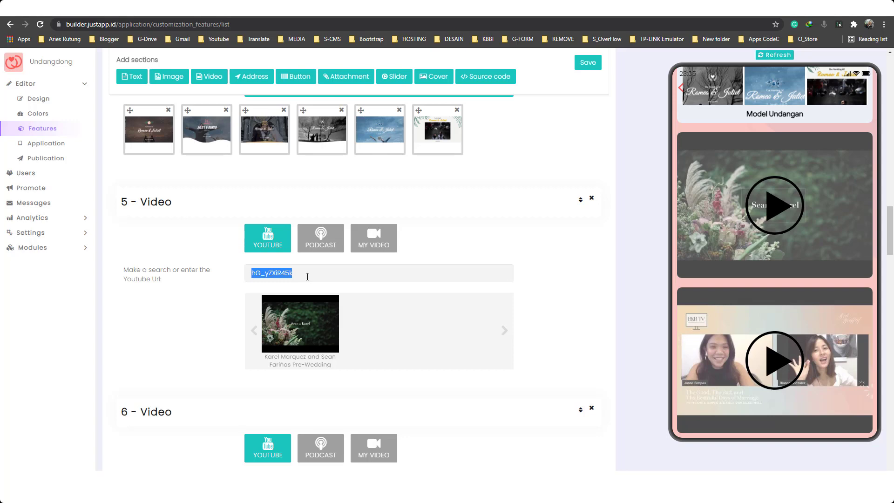
click(308, 277)
scroll(219, 245, down, 1)
scroll(222, 247, down, 1)
scroll(223, 248, down, 1)
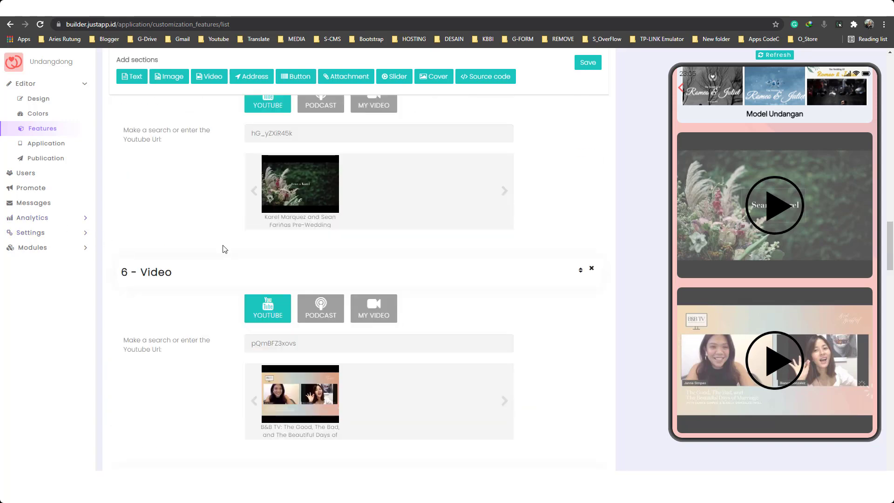
scroll(225, 249, down, 2)
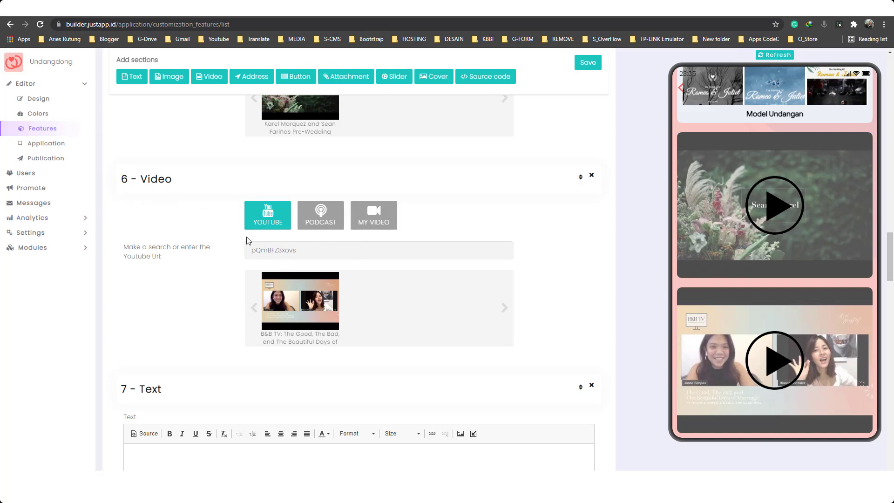
scroll(242, 235, down, 3)
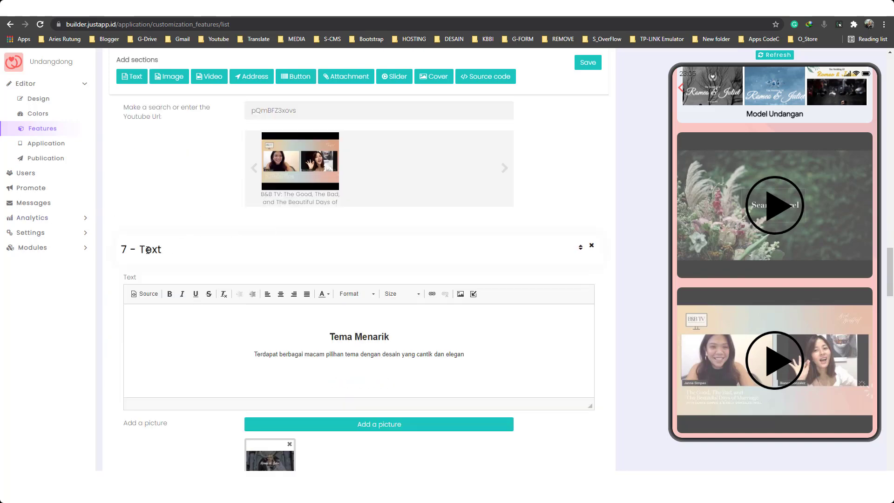
scroll(156, 234, down, 2)
scroll(175, 315, down, 4)
scroll(179, 336, down, 3)
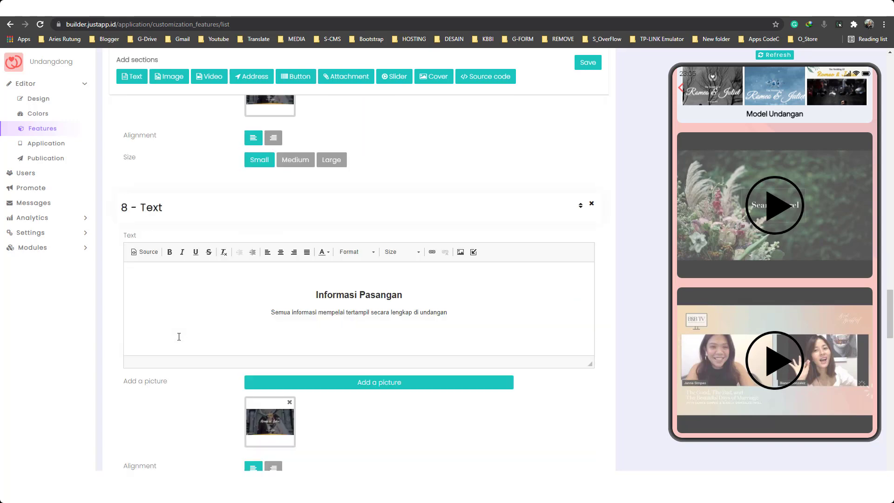
scroll(179, 336, up, 4)
scroll(198, 285, up, 3)
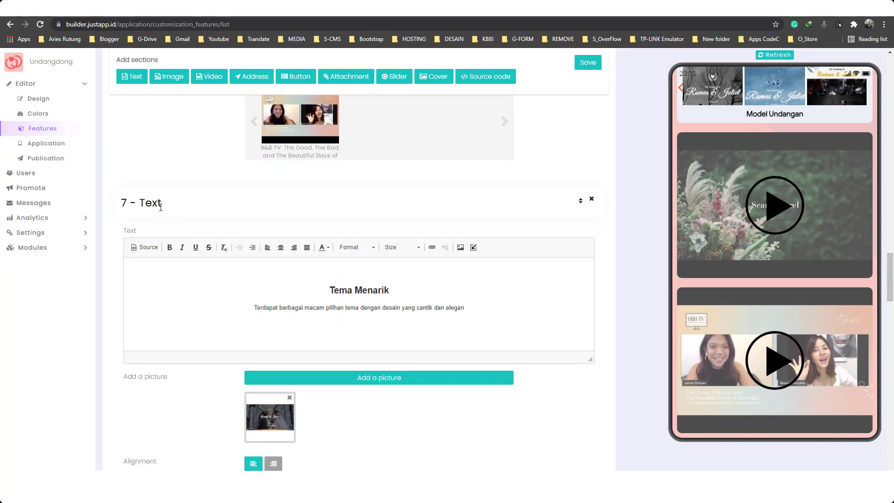
scroll(166, 204, down, 1)
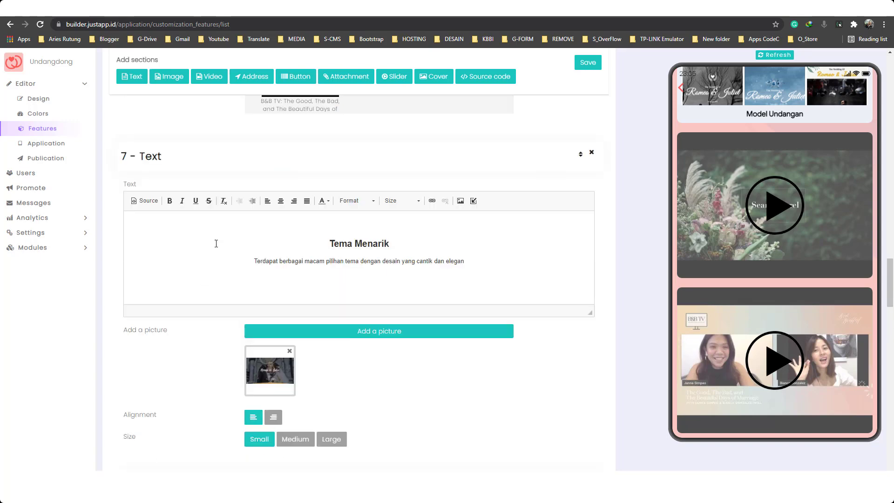
click(383, 243)
drag(402, 245, 332, 243)
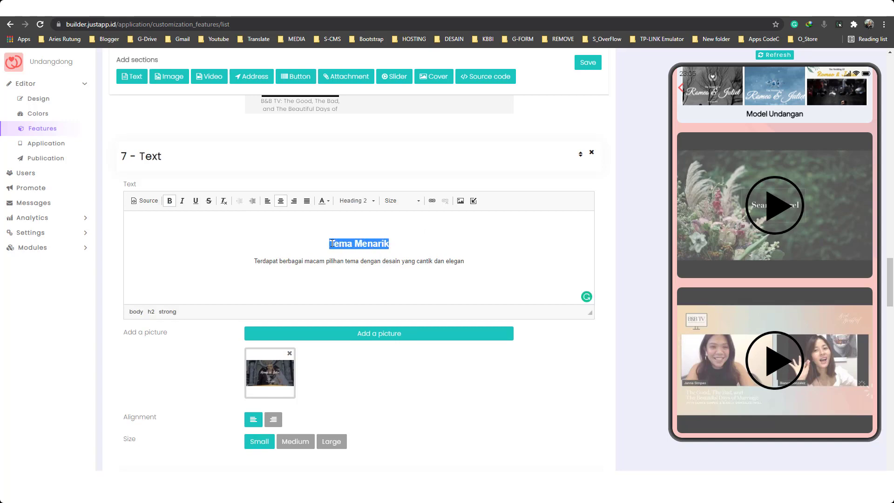
click(400, 245)
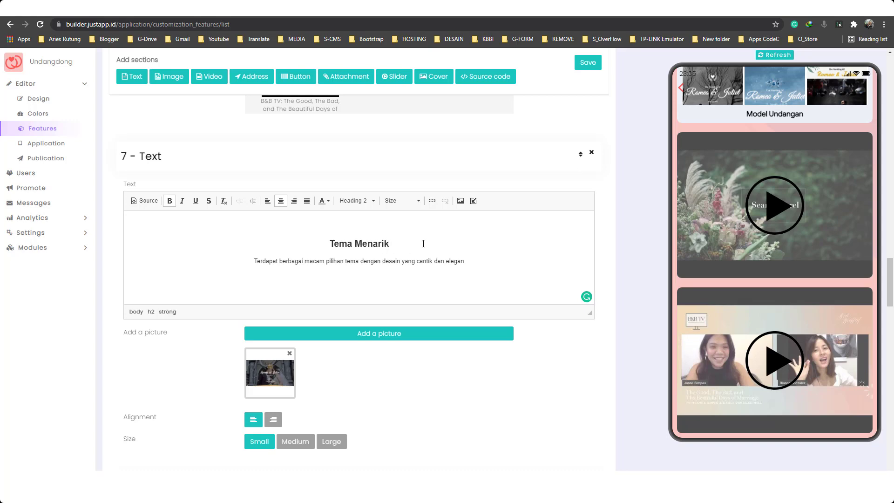
drag(405, 242, 329, 242)
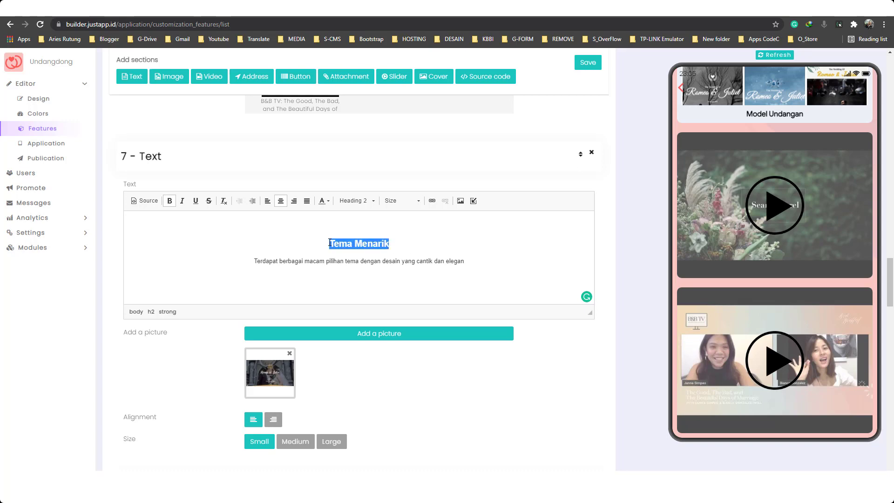
click(402, 246)
drag(402, 246, 335, 242)
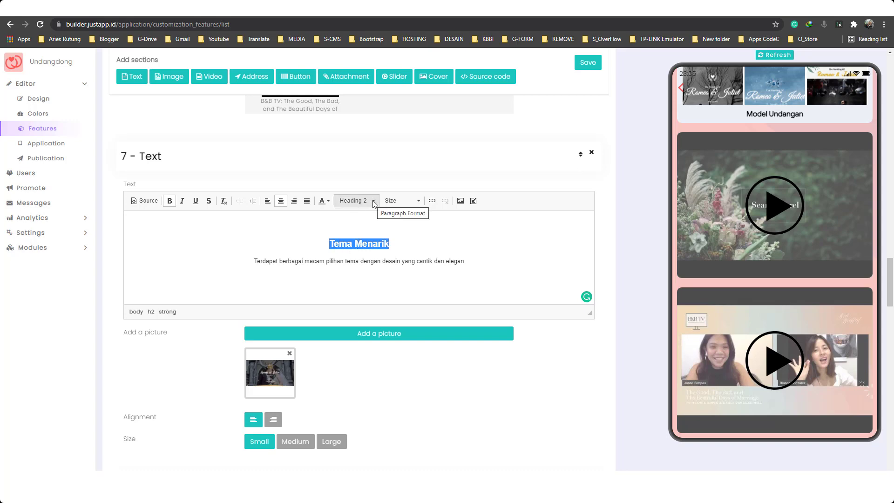
click(273, 260)
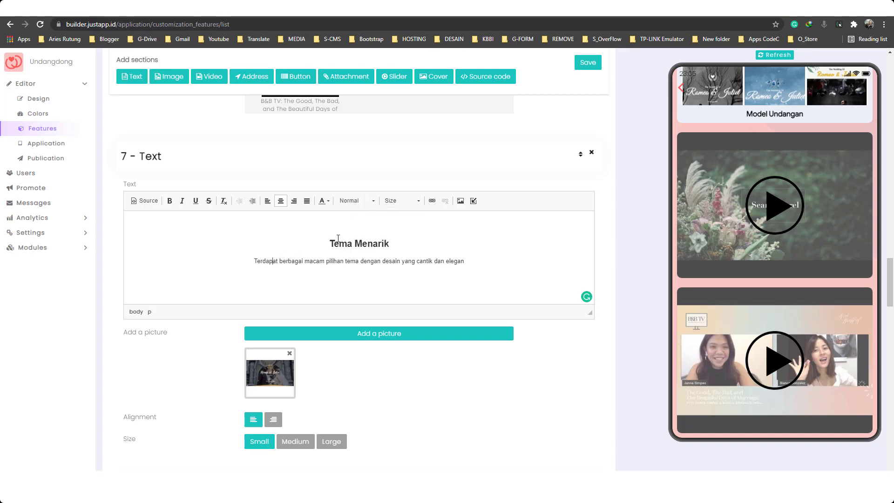
click(356, 200)
click(355, 255)
scroll(356, 182, down, 1)
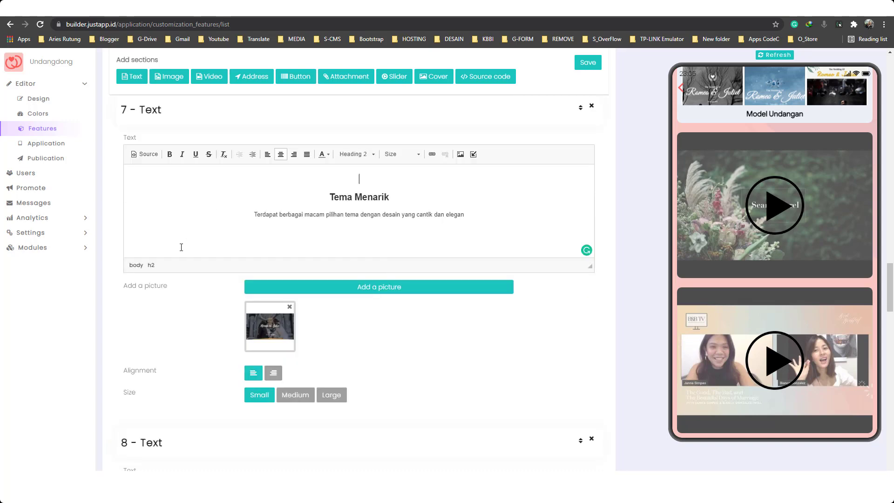
scroll(181, 251, down, 1)
scroll(156, 253, up, 1)
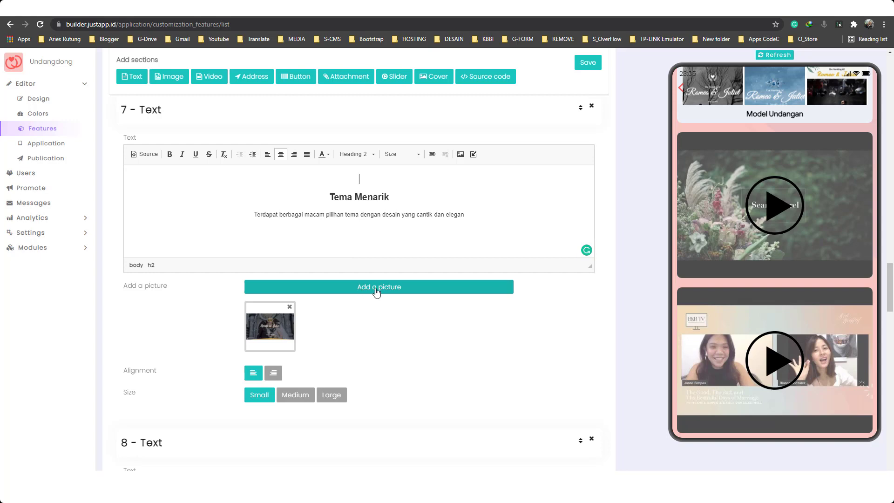
scroll(375, 292, down, 3)
scroll(372, 291, down, 2)
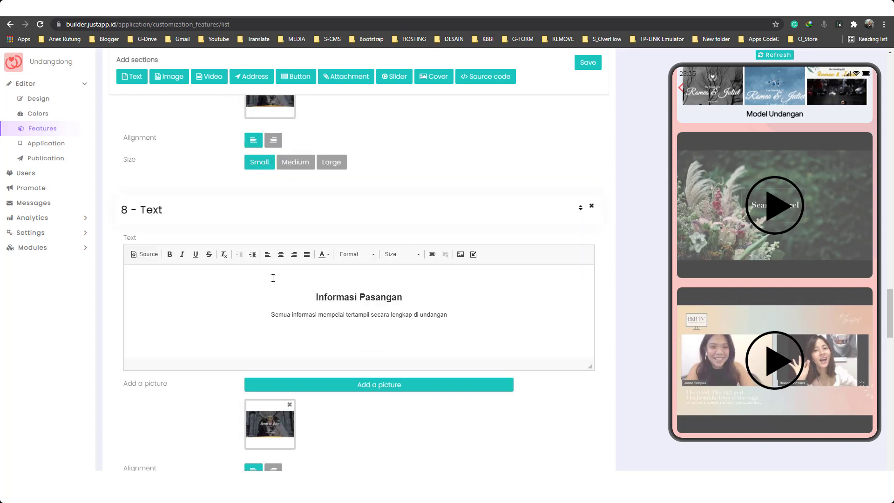
scroll(354, 297, up, 1)
scroll(349, 288, up, 3)
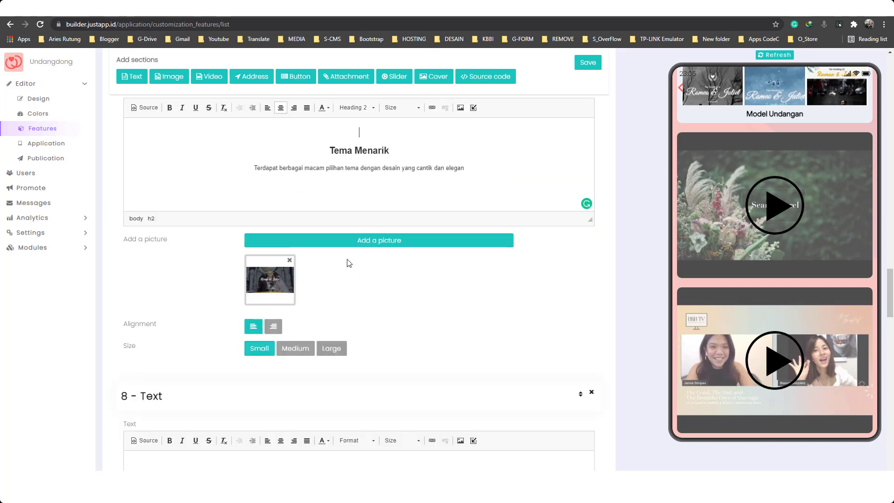
scroll(381, 170, up, 2)
scroll(302, 223, up, 15)
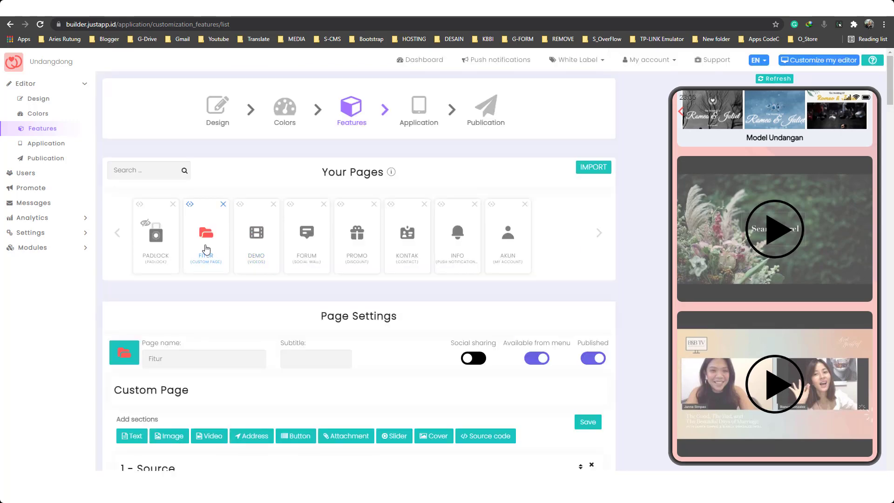
- Open the Demo page and review its two Undangdong YouTube channel entries
click(256, 240)
scroll(255, 235, down, 4)
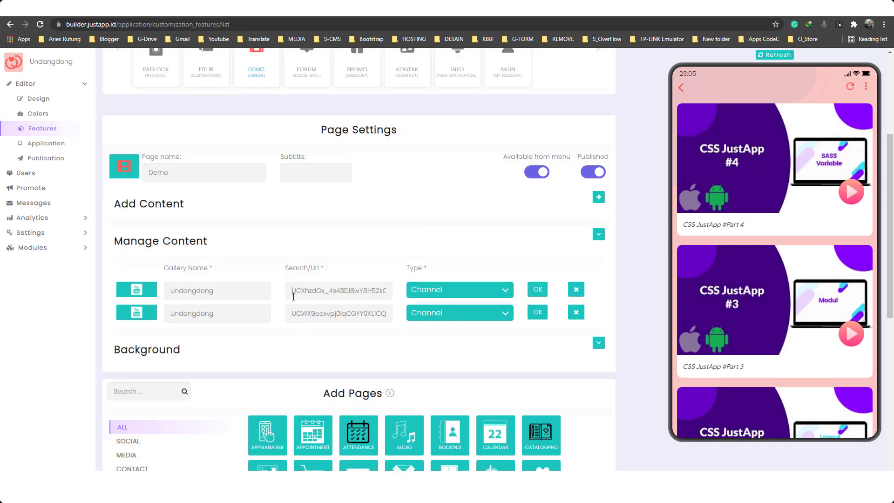
drag(293, 296, 389, 292)
click(291, 256)
scroll(277, 219, up, 2)
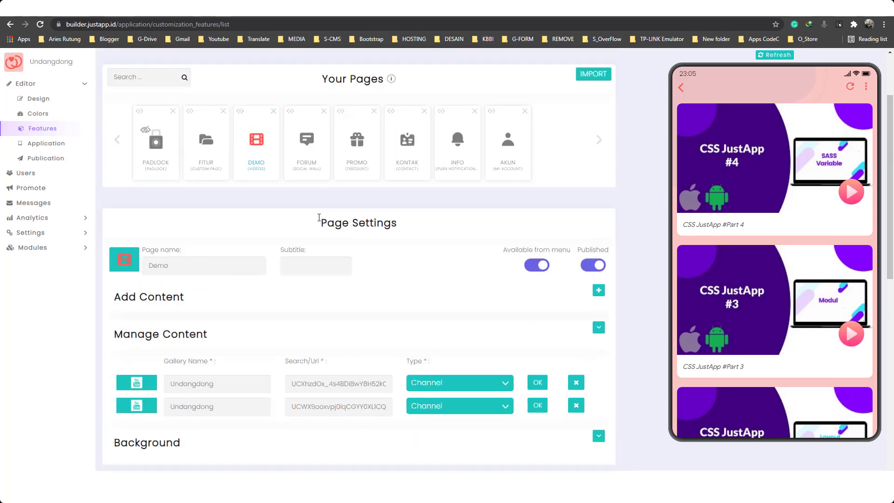
- Open the Forum page's settings and check the Near me radius value of 10
click(310, 164)
scroll(311, 165, down, 2)
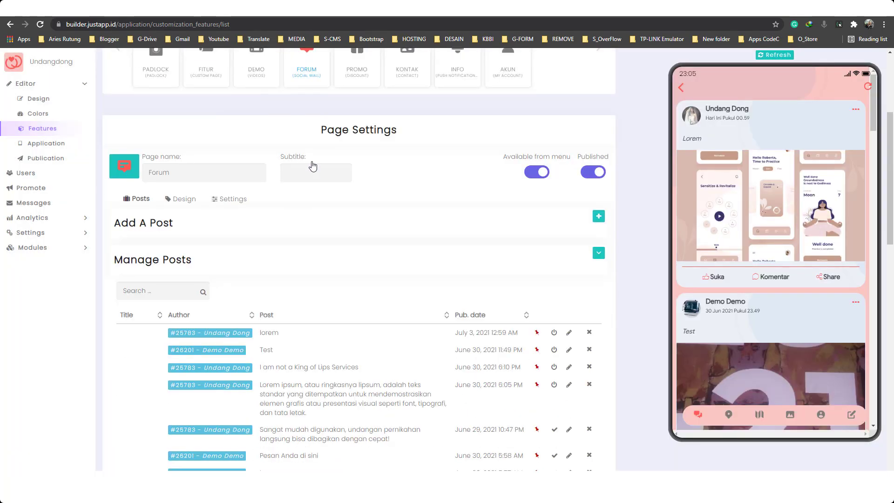
click(227, 205)
scroll(227, 207, down, 2)
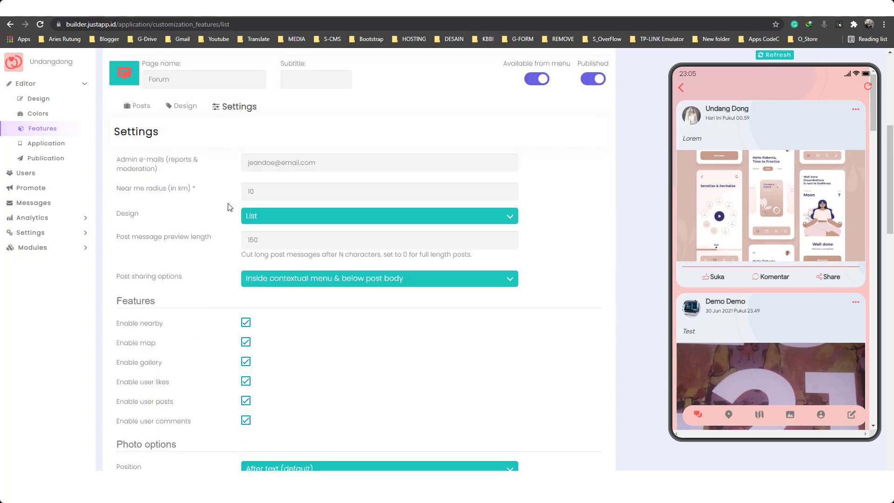
scroll(207, 237, down, 1)
scroll(251, 184, up, 1)
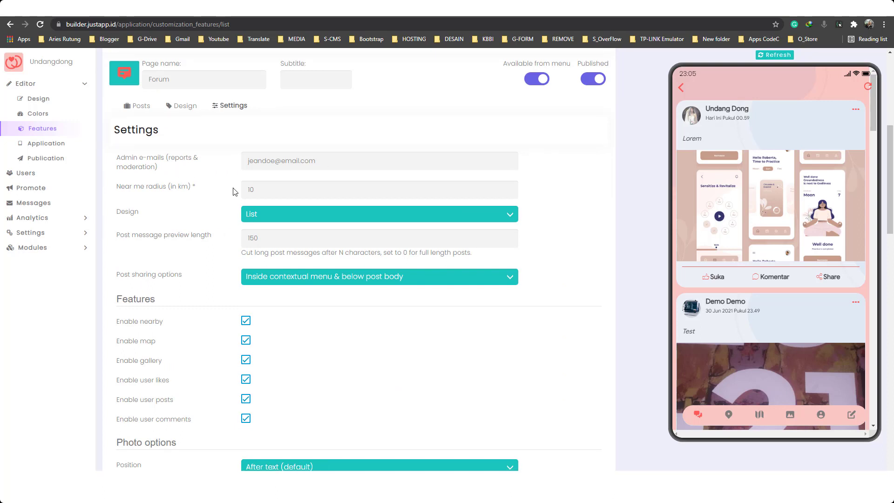
drag(260, 189, 242, 192)
text(1)
- Review the Design setting and the 150-character preview length
scroll(228, 206, down, 1)
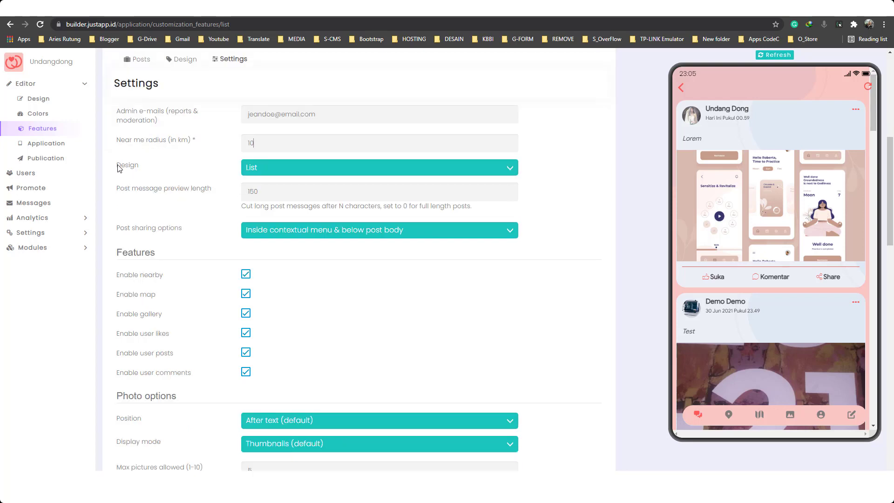
drag(118, 168, 141, 172)
click(272, 192)
drag(278, 191, 223, 196)
- Open the Post sharing options list and keep the current sharing choice
scroll(708, 280, down, 5)
scroll(712, 255, down, 3)
scroll(707, 260, down, 2)
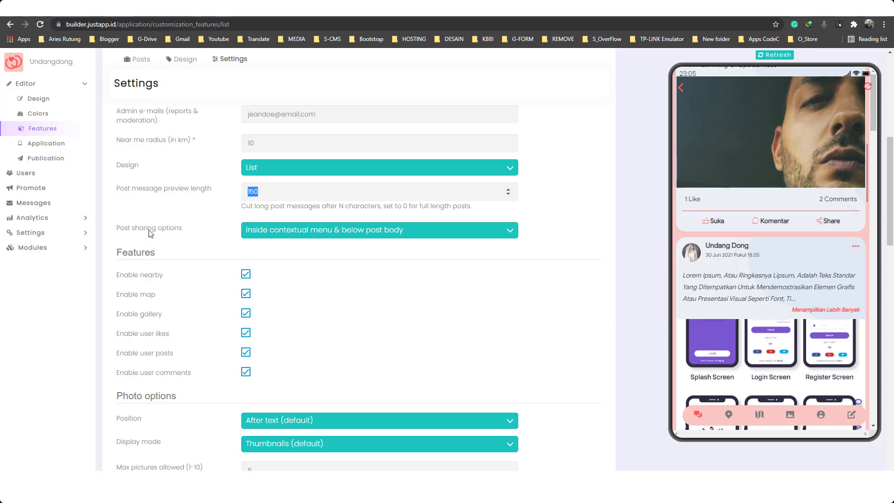
click(262, 230)
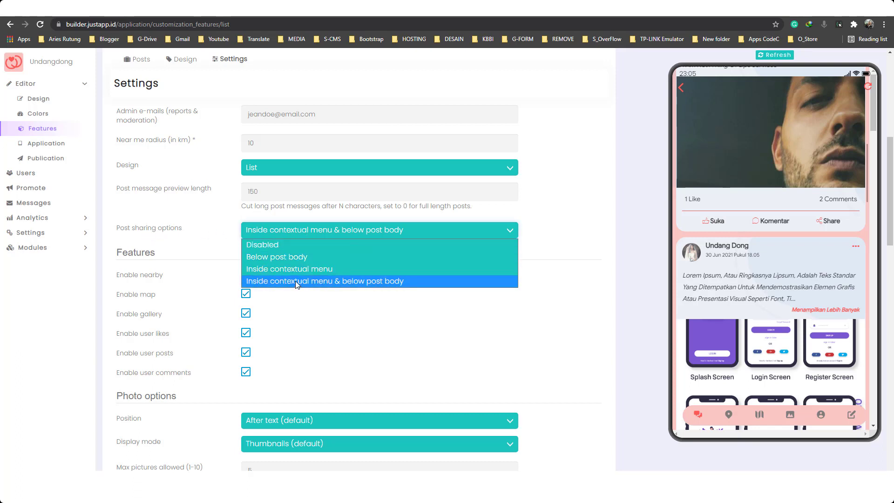
click(297, 282)
scroll(298, 266, down, 1)
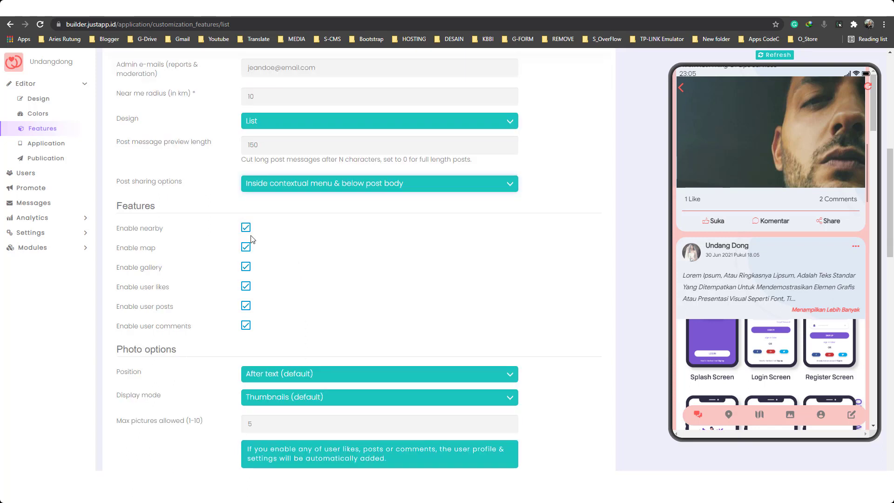
- Review the Forum page's Features and Photo options sections, including the photo display mode choices
double_click(122, 204)
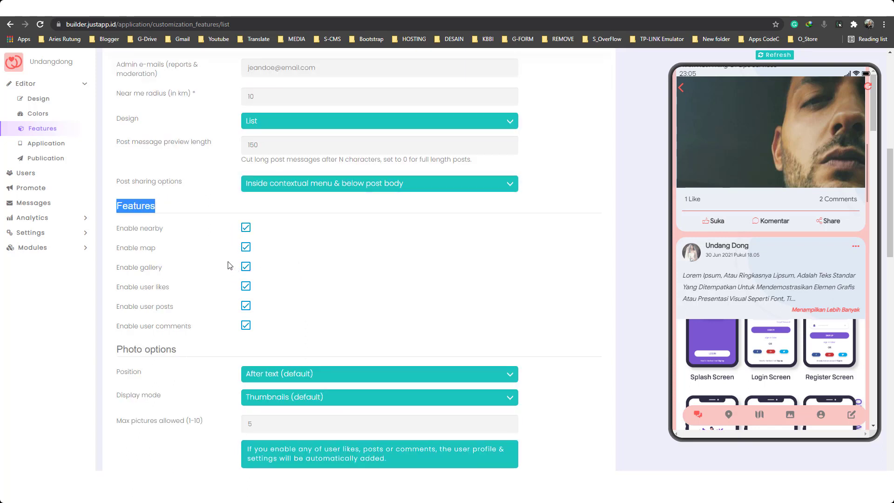
scroll(259, 272, down, 2)
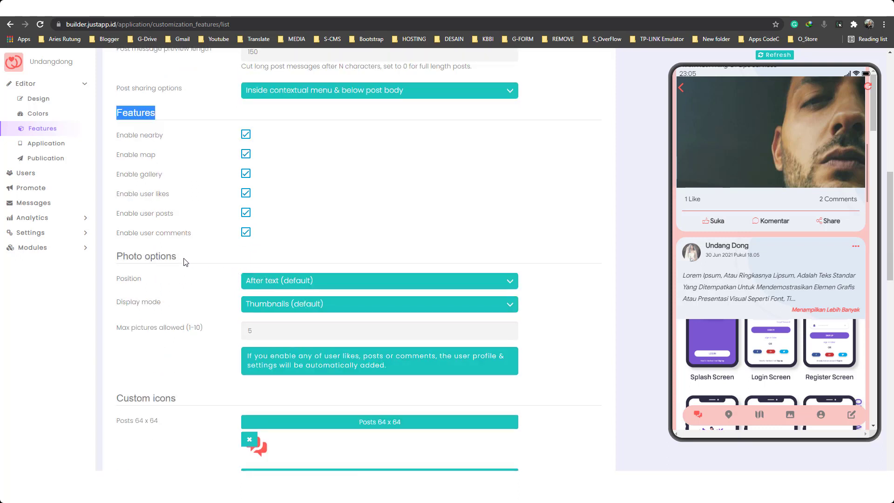
drag(116, 261, 182, 261)
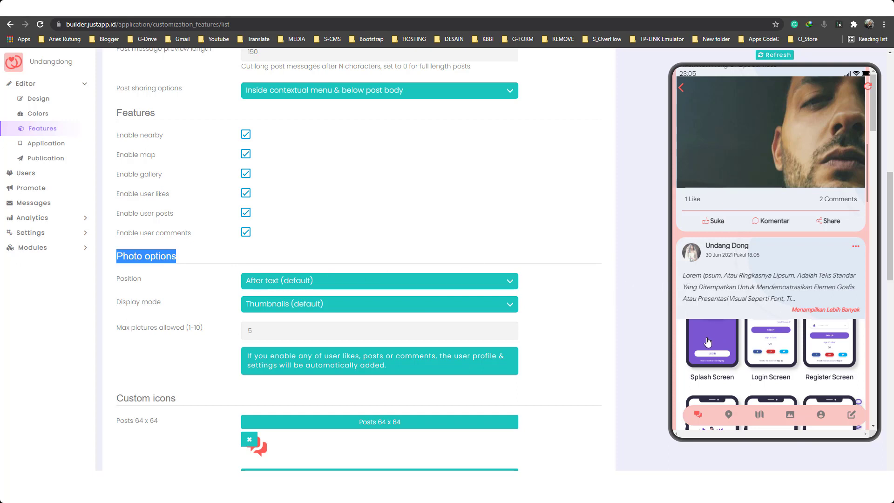
scroll(287, 298, down, 1)
scroll(287, 298, down, 1)
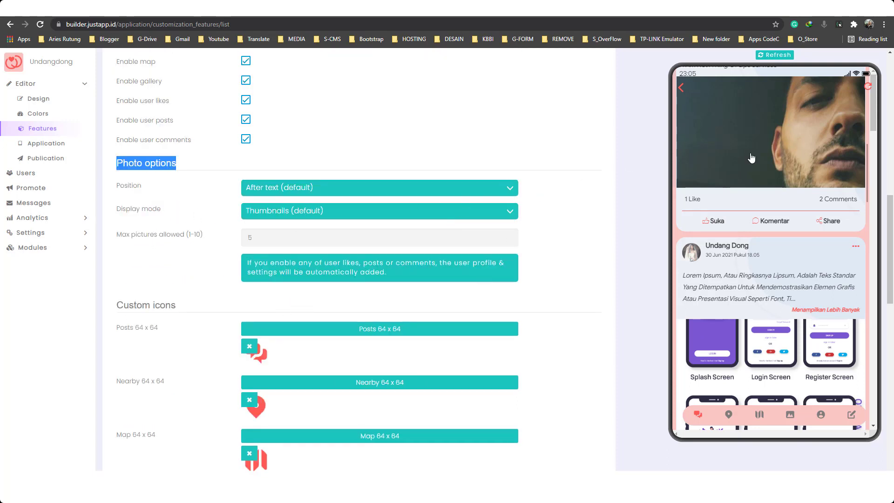
click(302, 210)
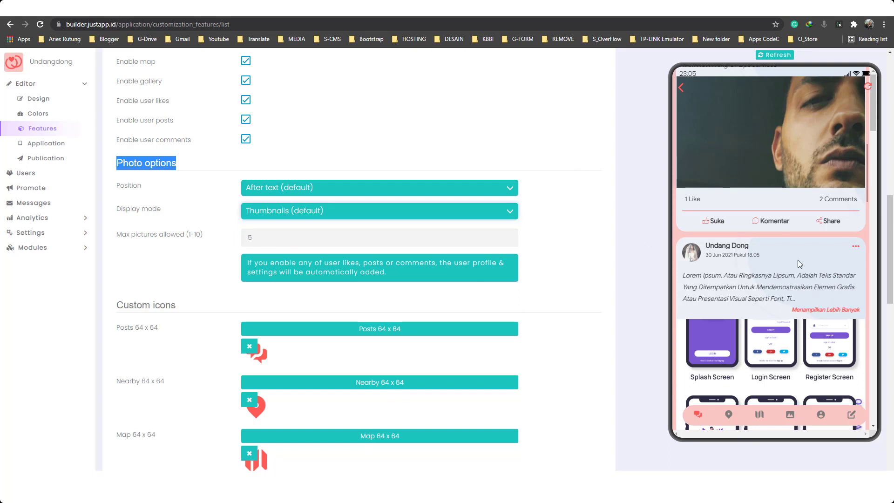
scroll(805, 294, down, 6)
scroll(768, 193, down, 3)
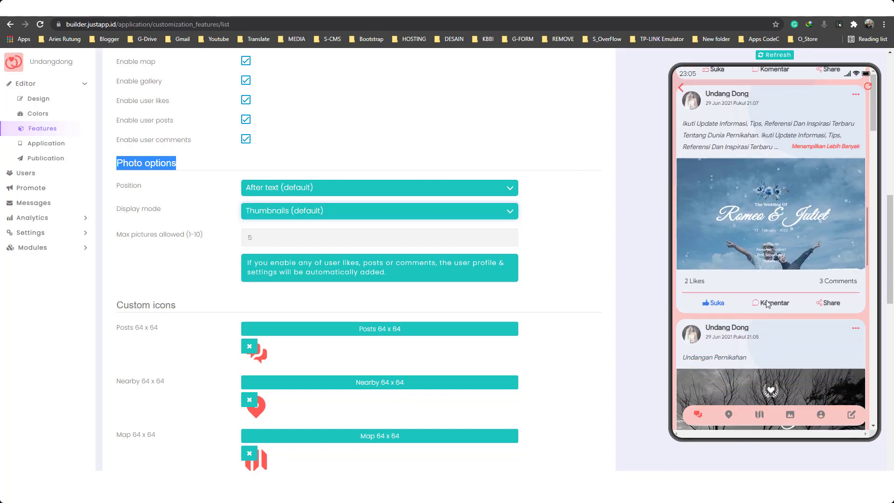
scroll(765, 194, down, 3)
scroll(763, 196, down, 3)
scroll(759, 200, down, 3)
scroll(758, 200, down, 2)
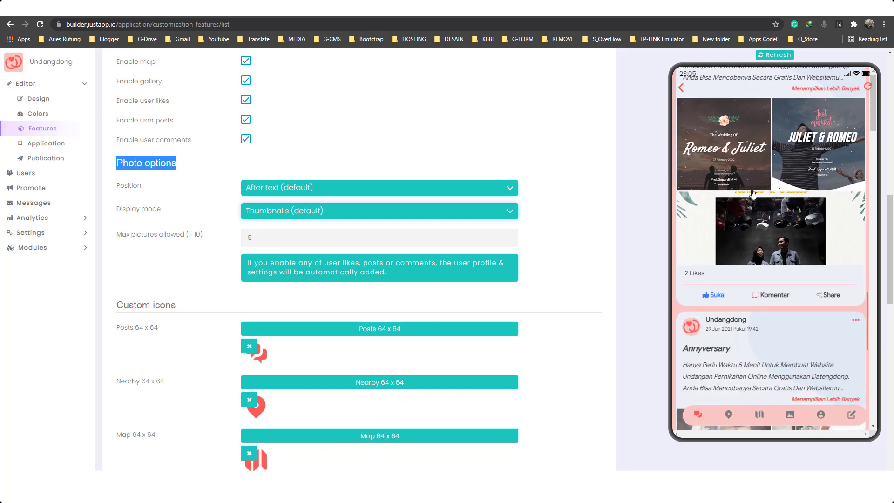
scroll(758, 223, up, 2)
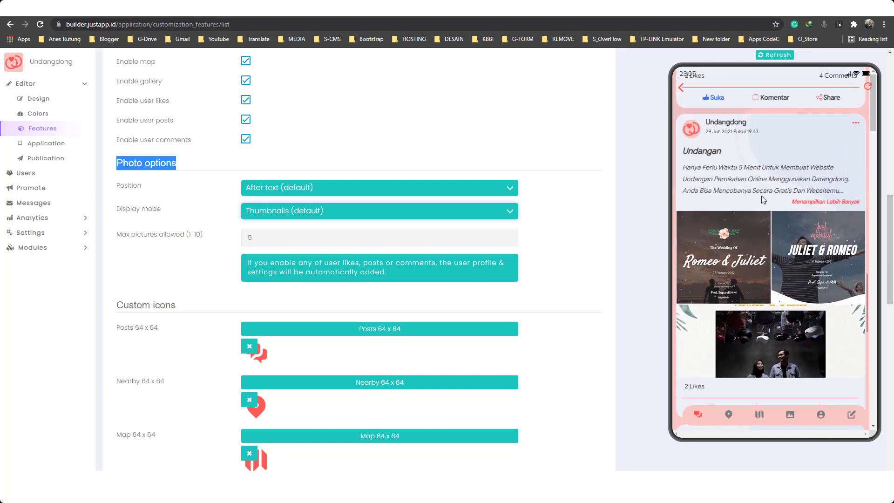
scroll(758, 233, down, 2)
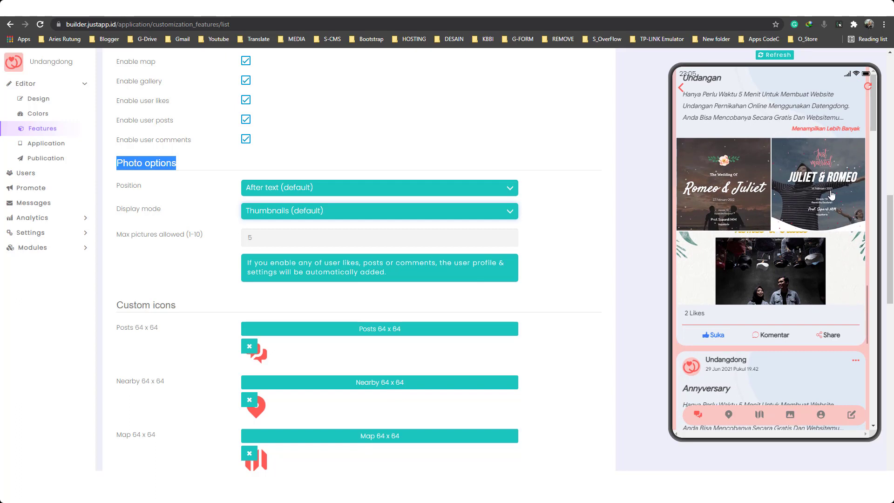
scroll(605, 228, down, 1)
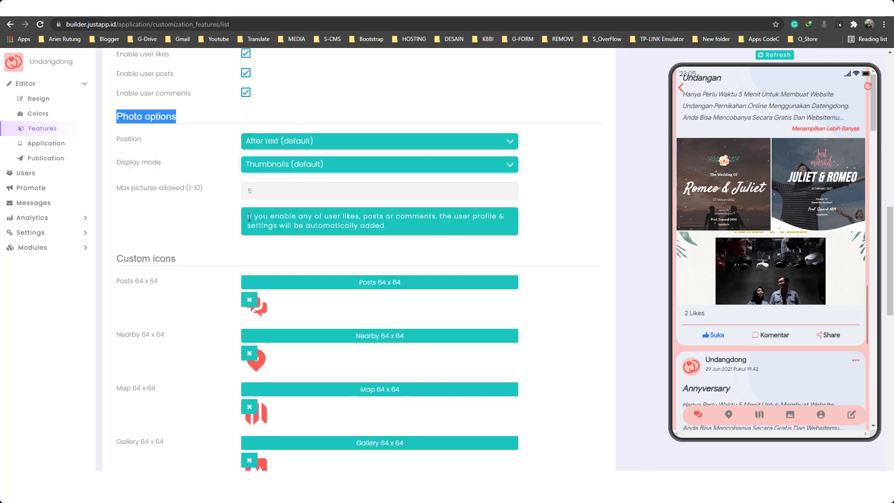
- Check the maximum pictures allowed value of 5 and the Custom icons section
click(263, 187)
double_click(268, 189)
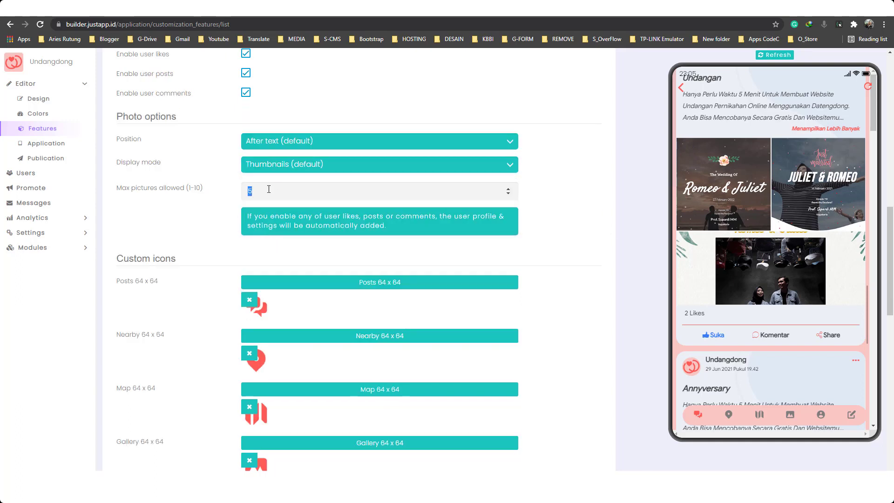
drag(266, 191, 238, 195)
scroll(228, 196, down, 2)
drag(181, 167, 116, 168)
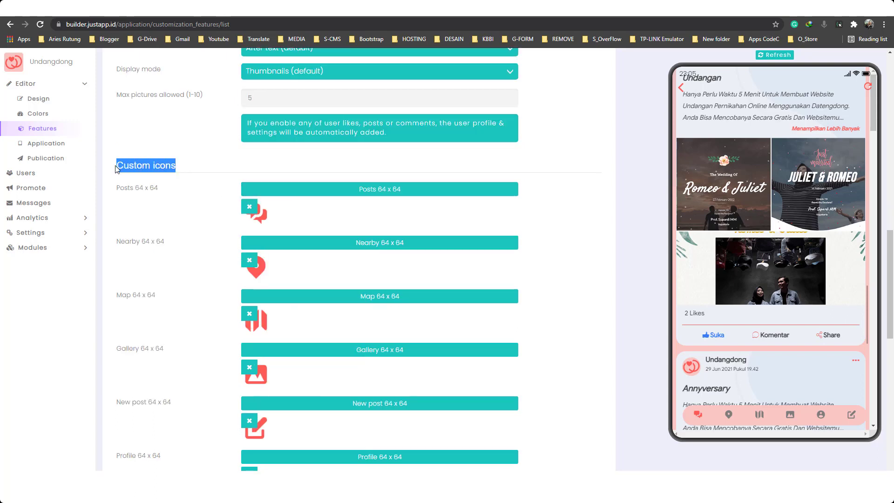
scroll(203, 173, down, 1)
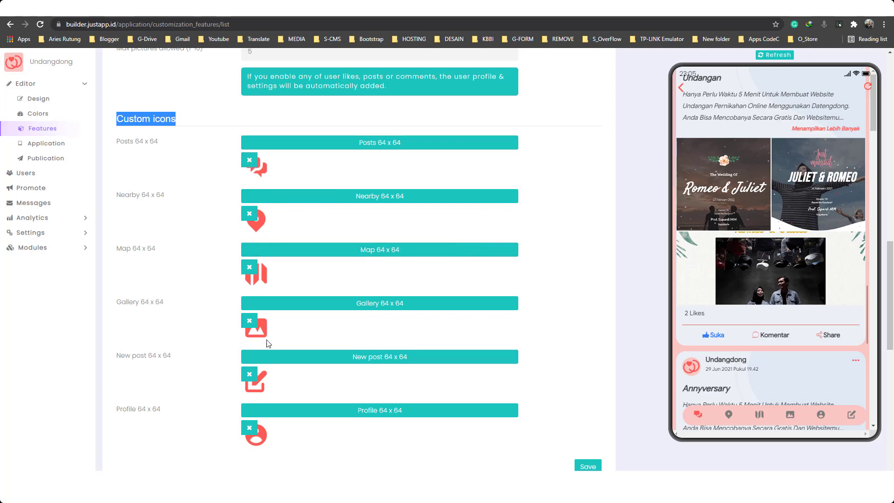
scroll(443, 229, down, 1)
scroll(558, 326, down, 2)
- Save the Forum page settings and bring up its posts list via the Design and Posts tabs
click(587, 327)
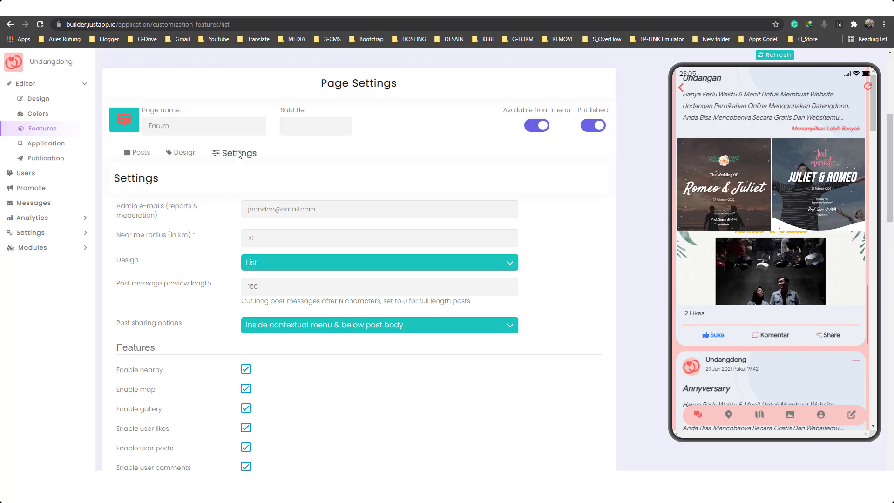
click(182, 158)
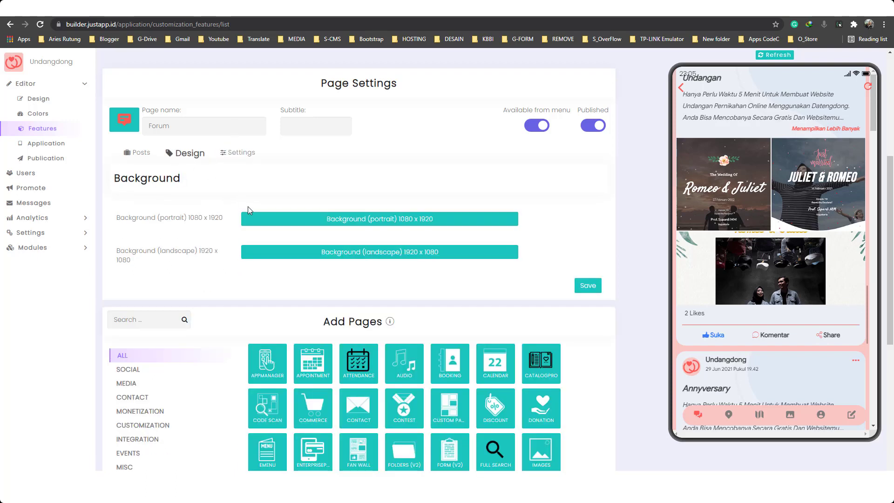
click(141, 154)
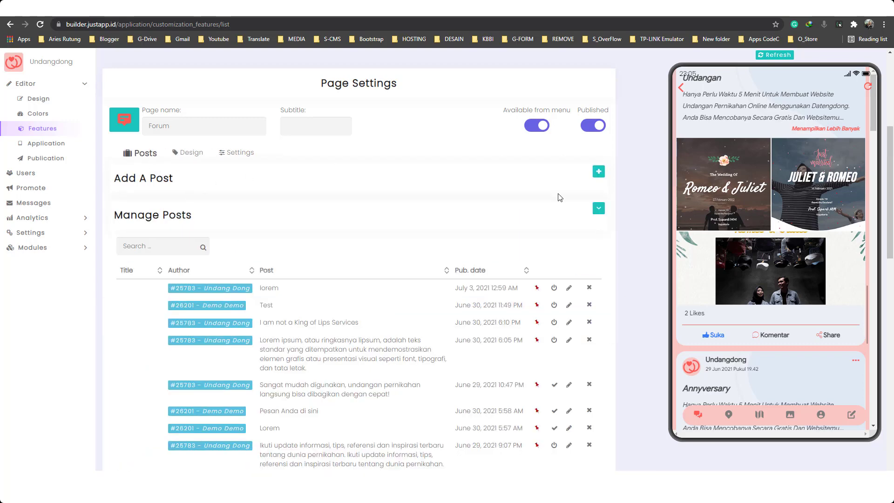
- Open a blank Create A Post form, checking its Title, July 3, 2021 date, Schedule post and body fields
click(598, 172)
click(295, 190)
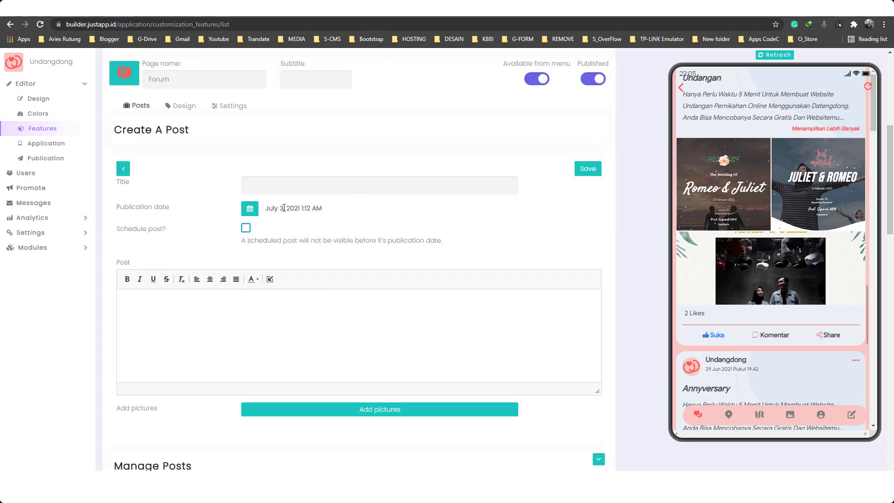
click(248, 209)
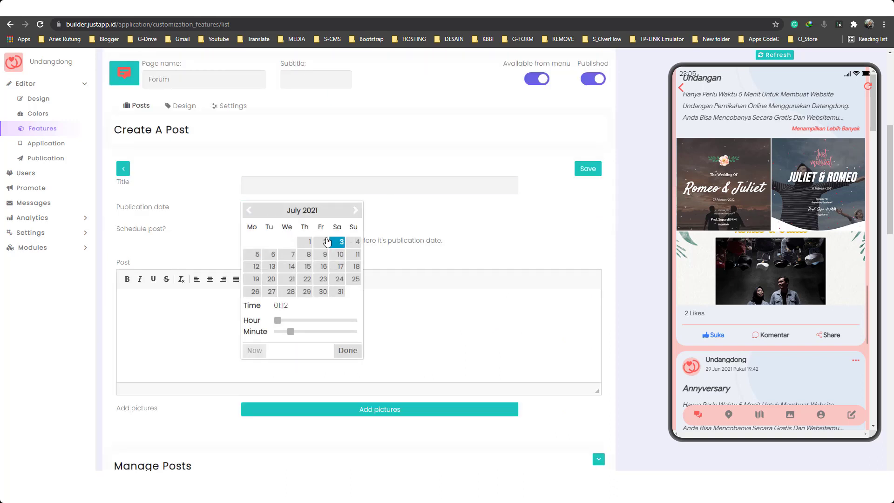
scroll(202, 187, down, 1)
drag(173, 190, 120, 185)
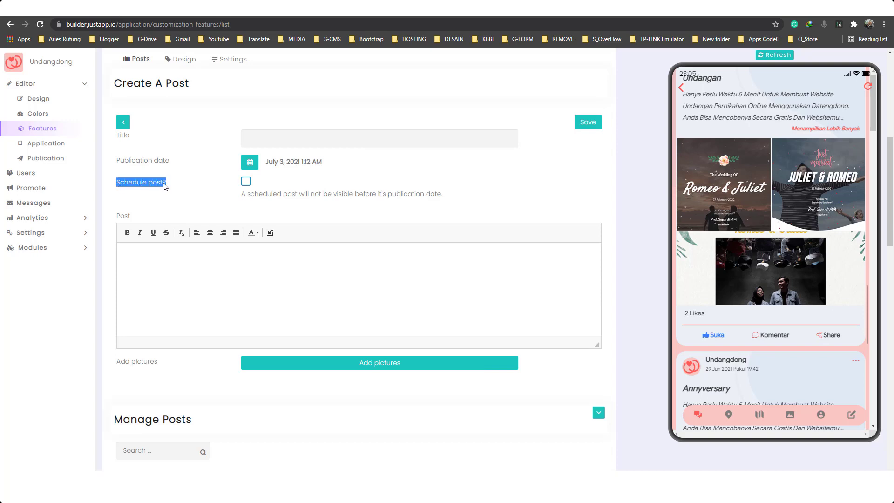
scroll(184, 175, down, 2)
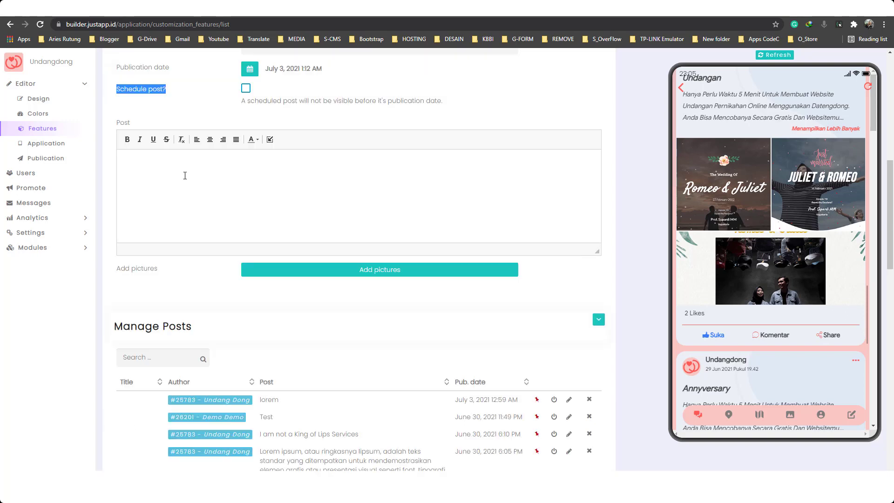
click(185, 174)
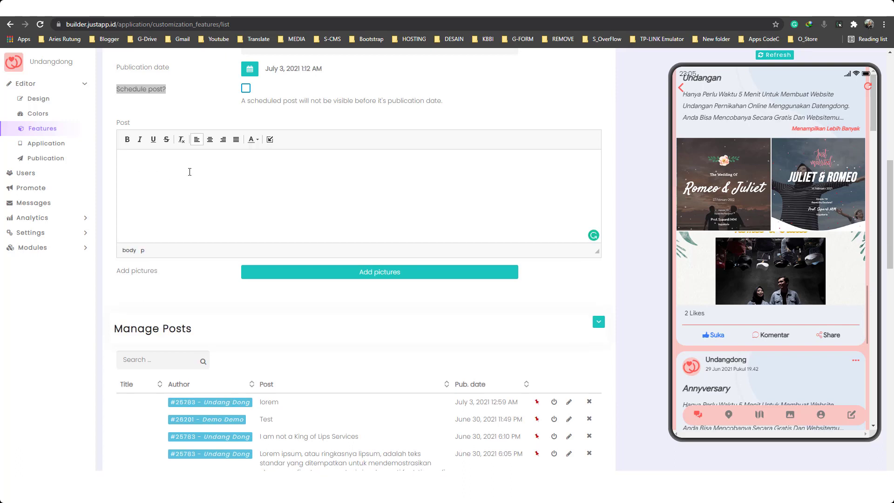
scroll(225, 199, down, 1)
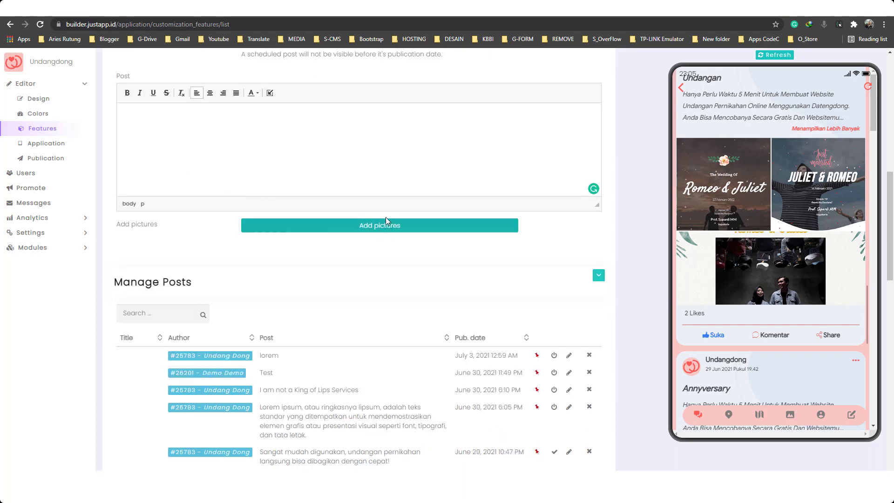
scroll(386, 217, up, 1)
scroll(353, 207, down, 2)
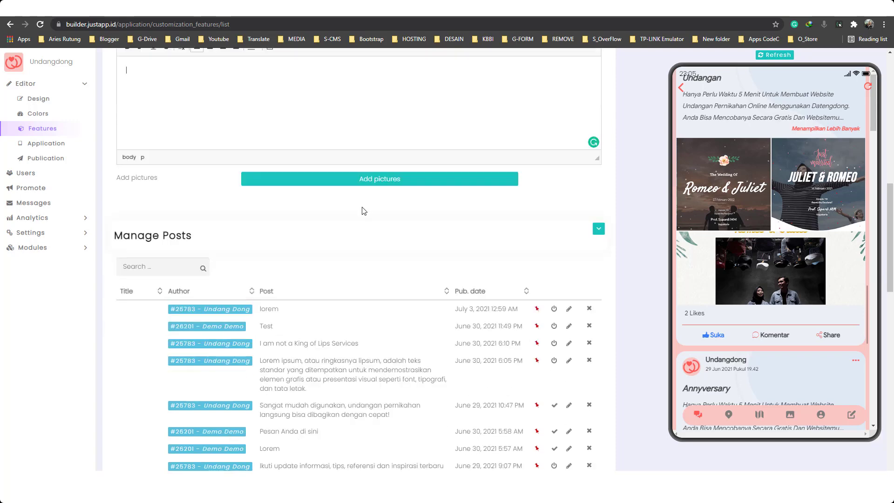
scroll(378, 210, up, 3)
scroll(385, 208, up, 2)
scroll(451, 188, up, 1)
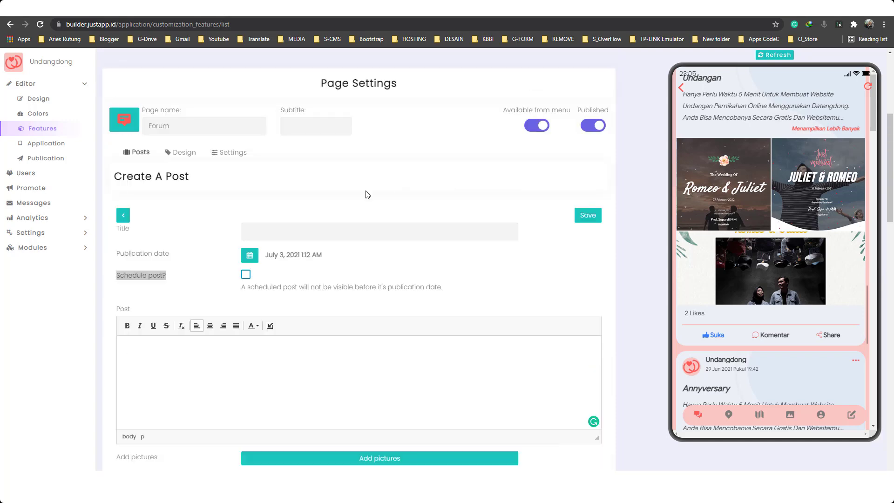
scroll(219, 168, up, 2)
scroll(233, 182, up, 2)
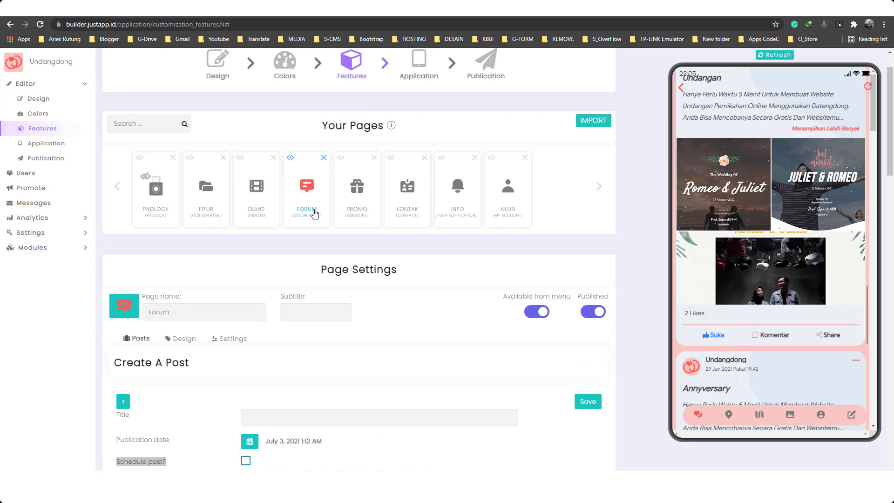
- Open the PROMO page, view its Design layout options, then expand the empty Create A New Discount form
click(367, 207)
scroll(279, 232, down, 2)
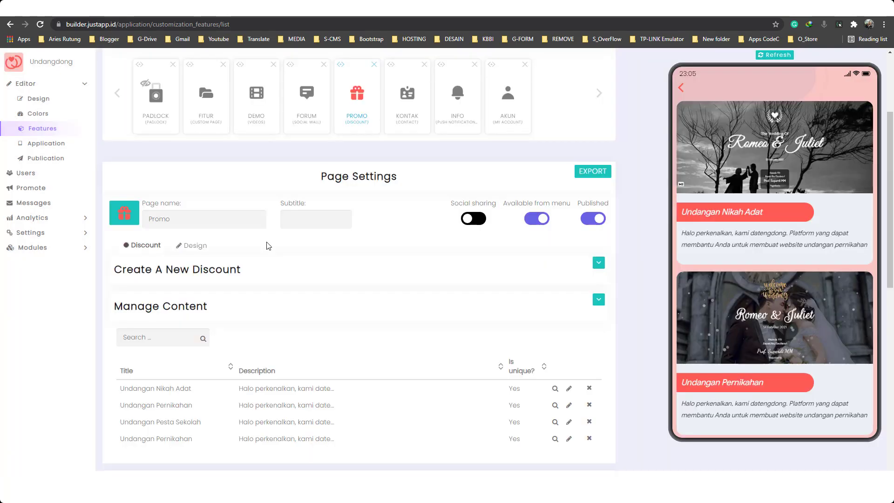
scroll(268, 245, down, 1)
click(195, 200)
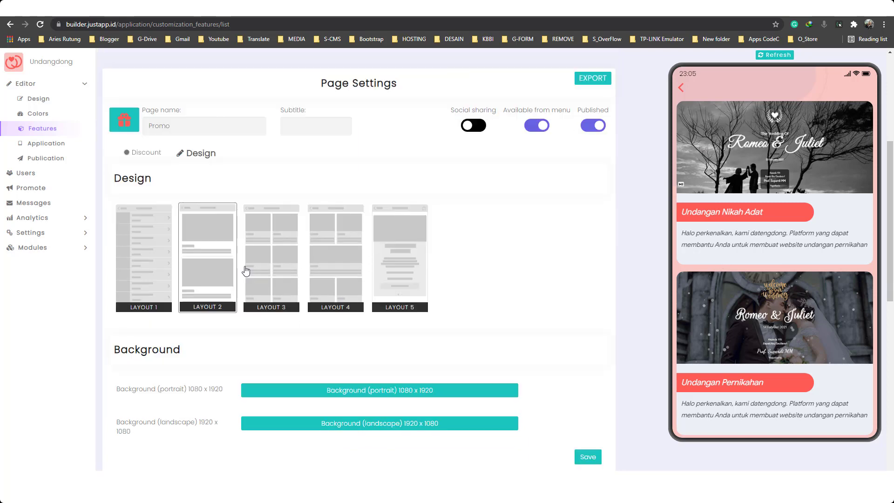
click(157, 201)
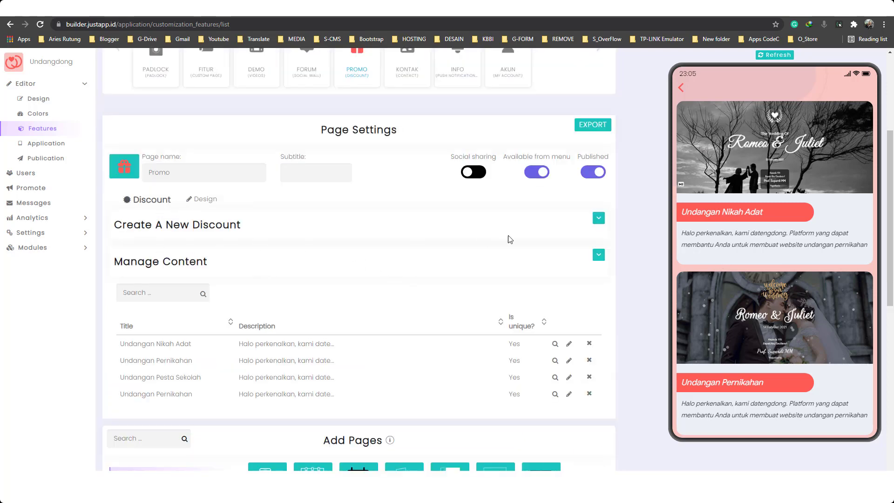
click(597, 219)
scroll(410, 249, down, 1)
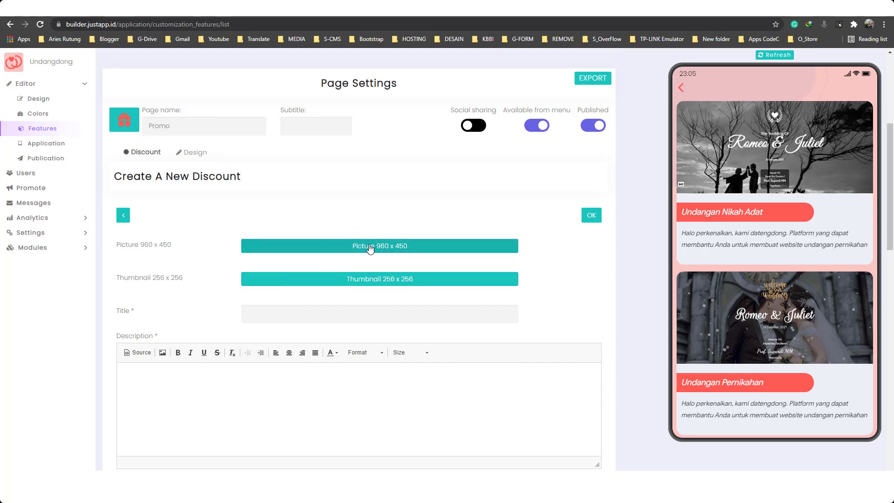
scroll(186, 266, down, 1)
click(282, 259)
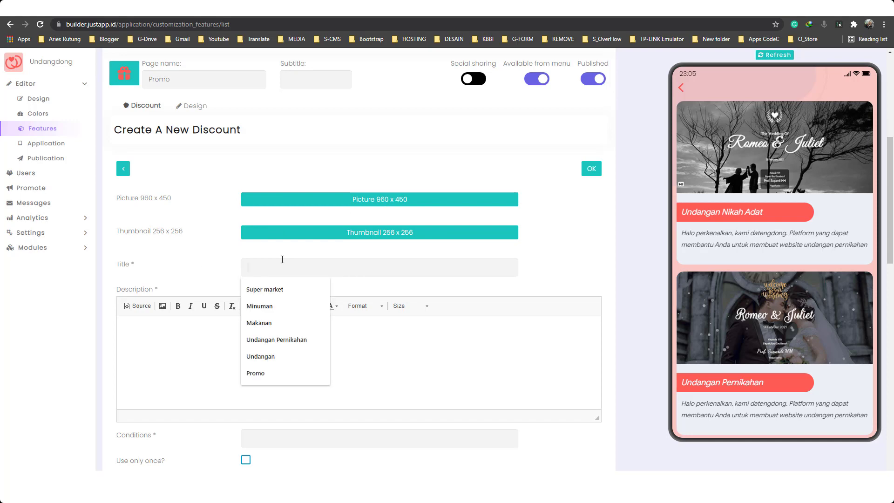
click(197, 272)
scroll(189, 275, down, 1)
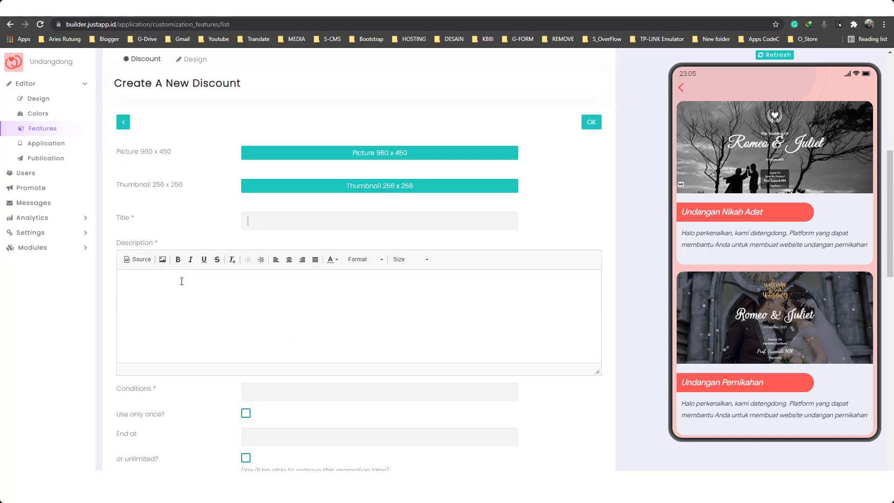
click(181, 281)
scroll(177, 271, down, 2)
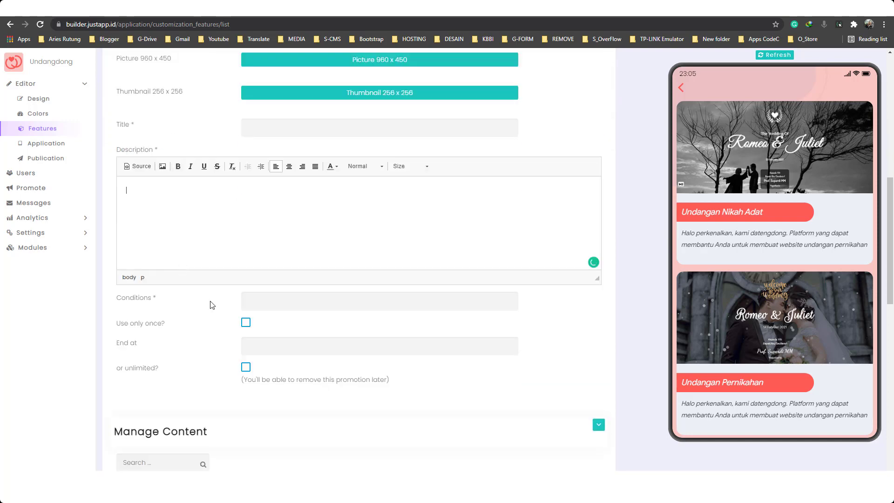
scroll(177, 270, down, 1)
click(266, 253)
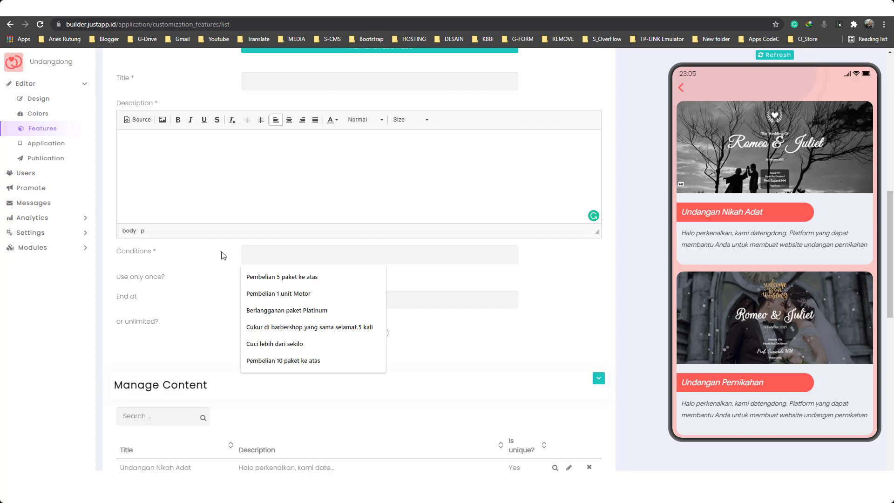
scroll(213, 257, down, 1)
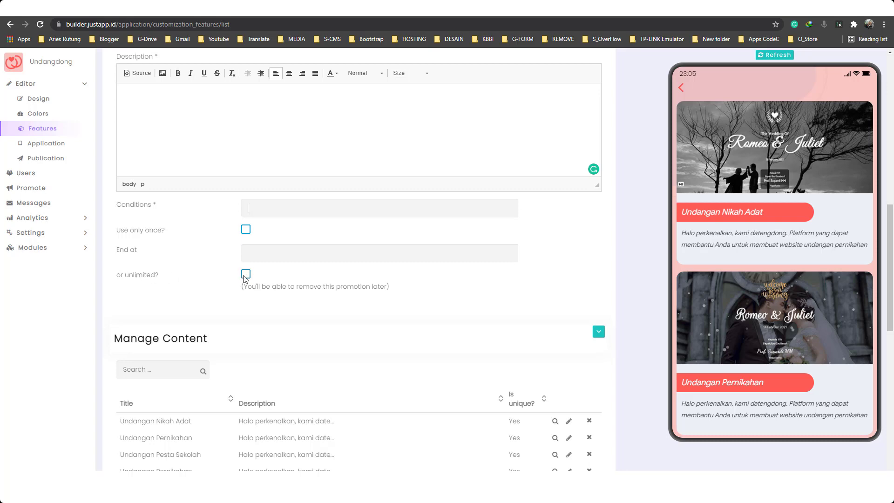
scroll(244, 278, up, 3)
scroll(265, 276, up, 4)
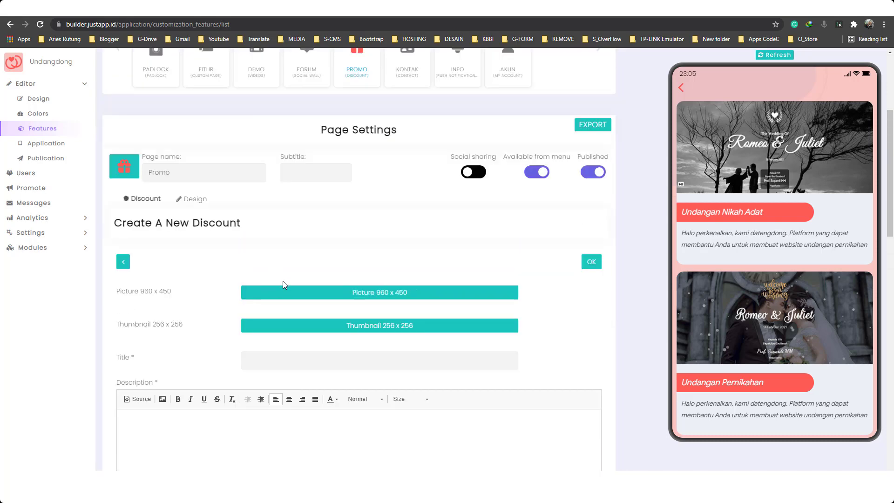
scroll(234, 225, up, 1)
scroll(351, 174, up, 1)
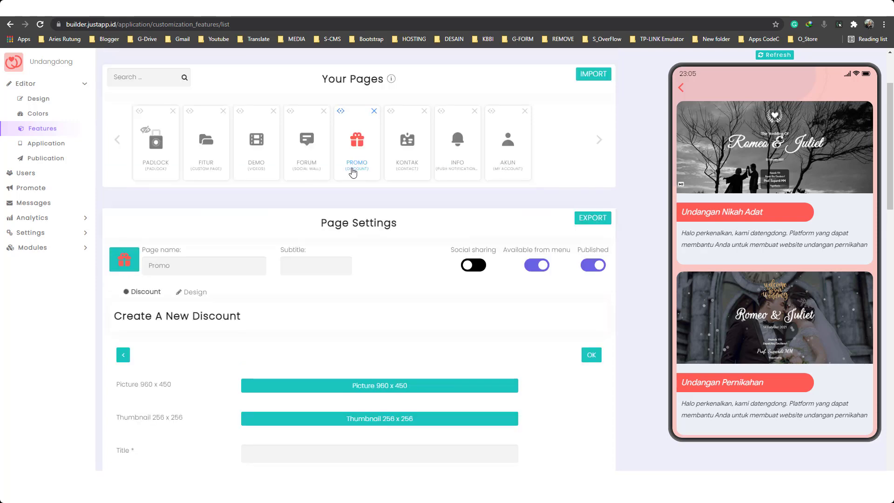
click(407, 166)
scroll(205, 303, down, 2)
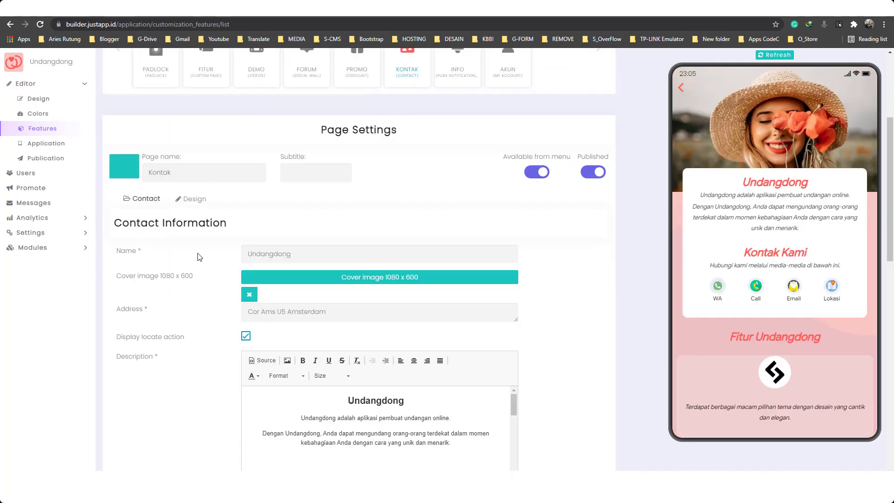
click(185, 204)
scroll(219, 223, down, 2)
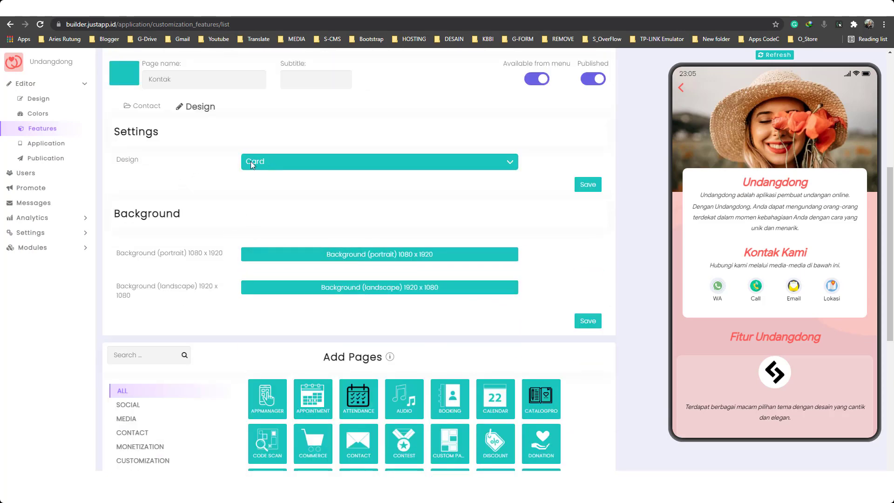
scroll(250, 161, up, 1)
click(145, 155)
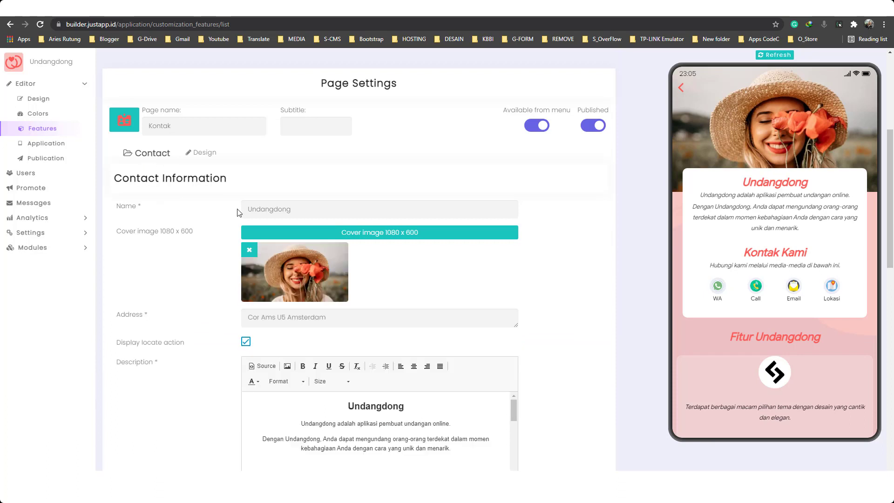
double_click(303, 210)
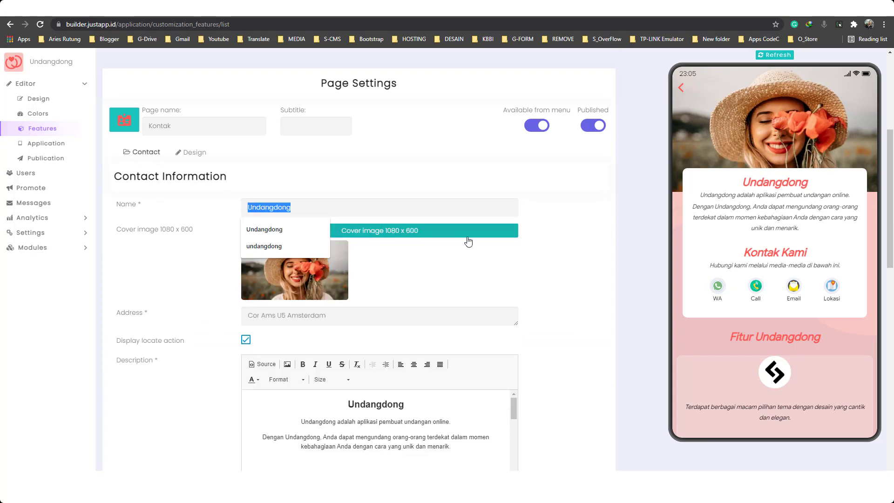
click(501, 257)
mouse_move(294, 269)
scroll(268, 266, down, 2)
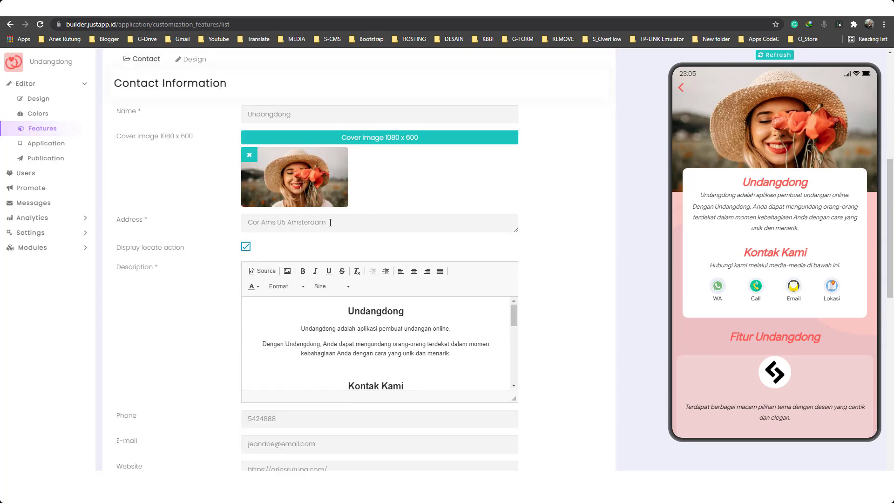
scroll(185, 242, down, 1)
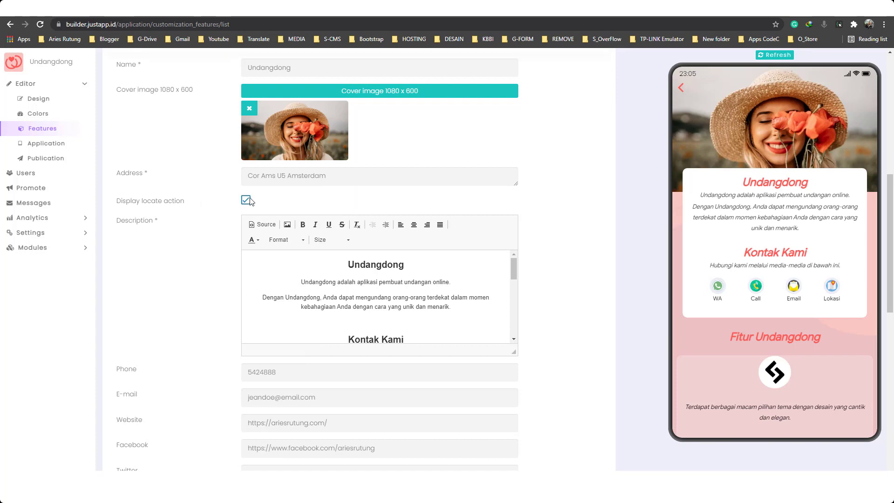
scroll(275, 219, down, 1)
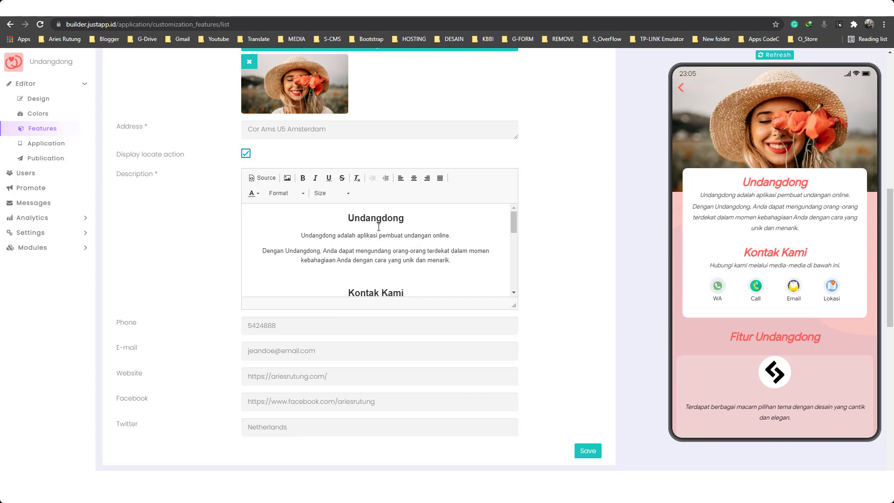
- Select the Kontak description's heading and paragraphs, then switch the editor to HTML Source view
scroll(347, 225, down, 2)
scroll(346, 226, up, 2)
drag(347, 218, 386, 217)
click(375, 219)
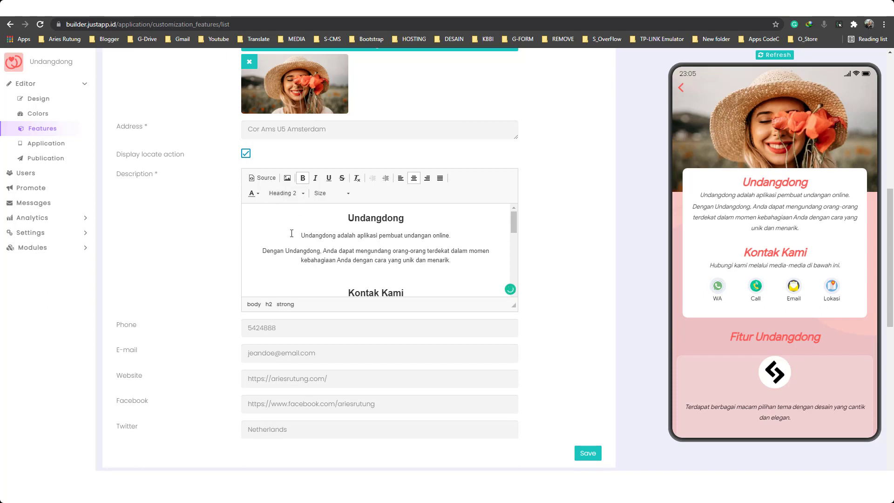
drag(299, 235, 418, 251)
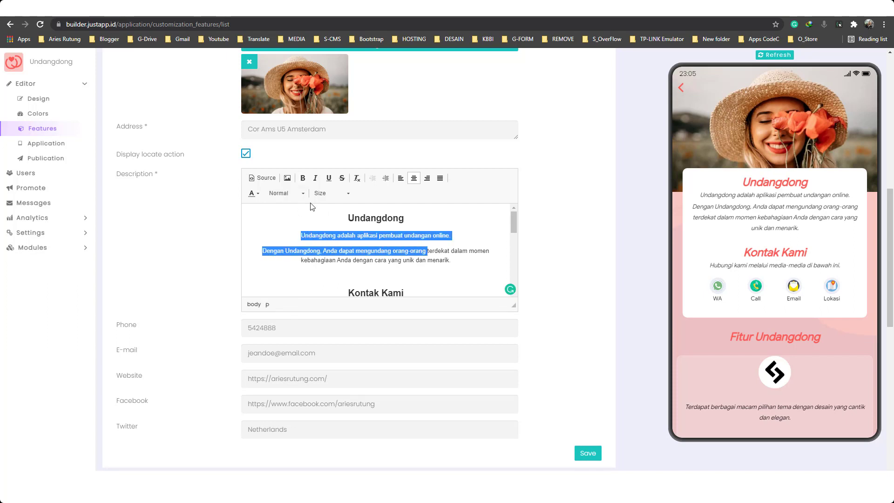
scroll(351, 228, down, 1)
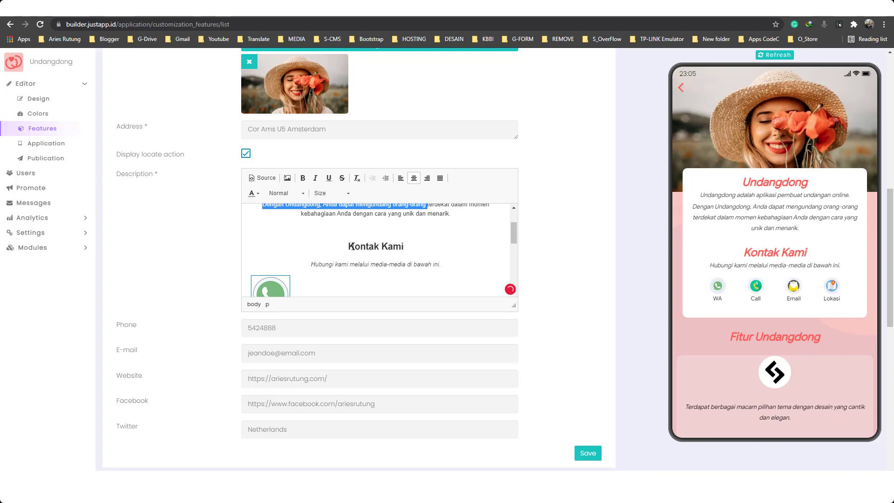
scroll(315, 247, up, 1)
scroll(383, 281, down, 1)
scroll(343, 237, up, 1)
mouse_move(339, 218)
mouse_down()
mouse_move(449, 251)
mouse_move(450, 260)
mouse_up()
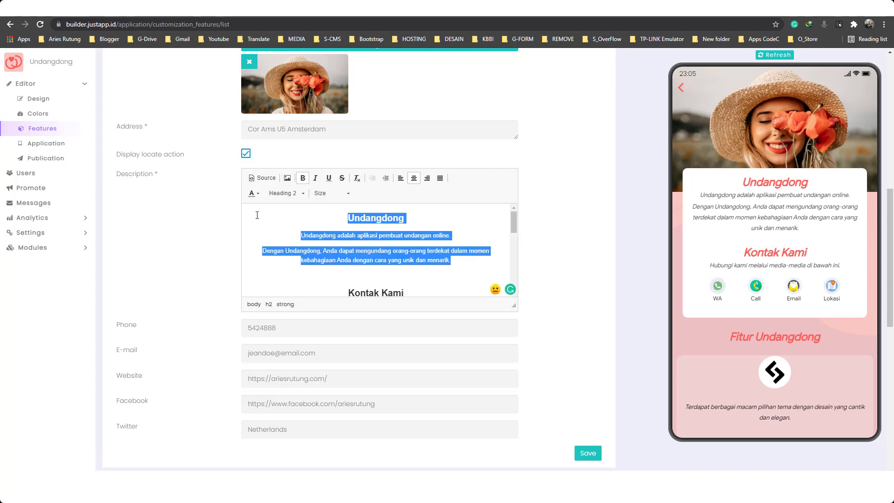
click(261, 178)
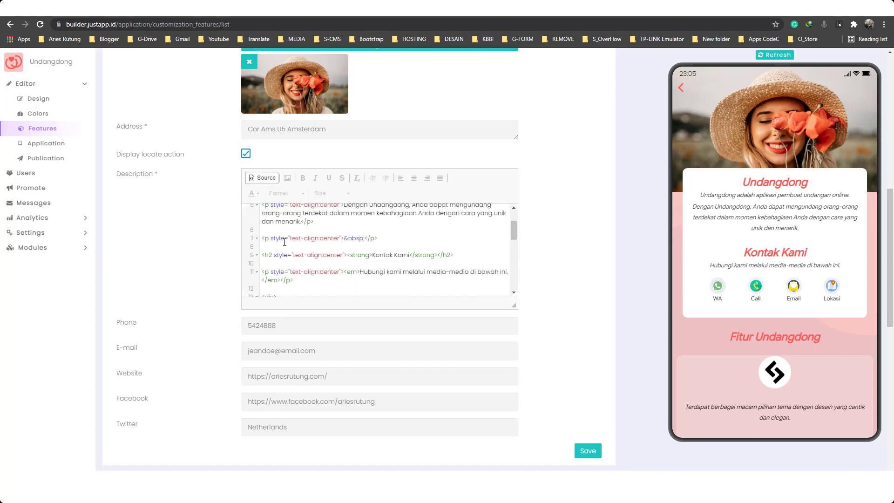
triple_click(318, 258)
scroll(302, 248, down, 2)
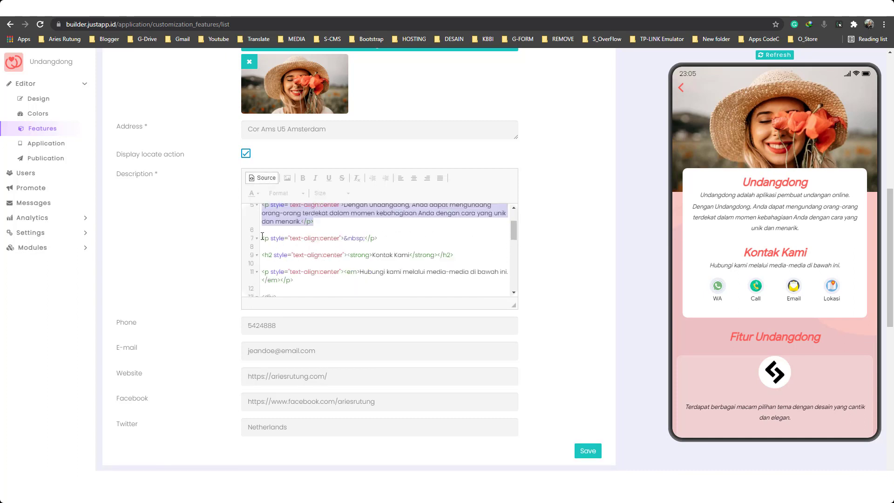
drag(262, 238, 284, 263)
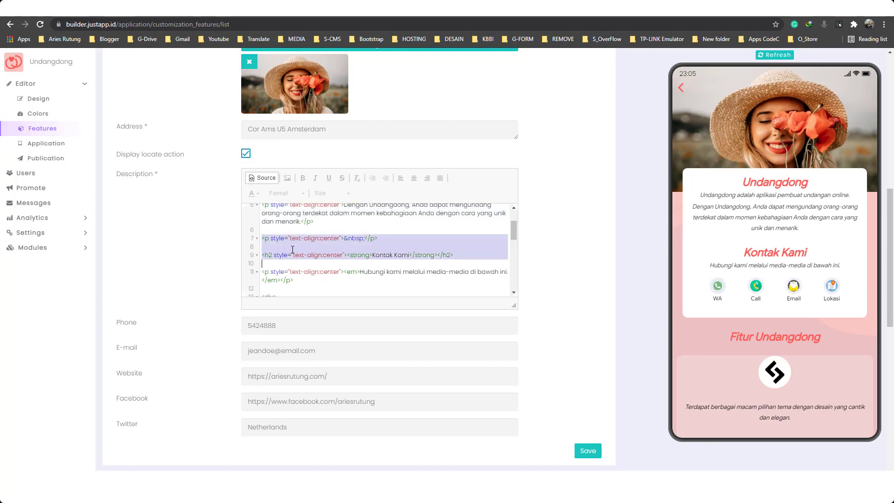
click(287, 213)
drag(315, 221, 268, 210)
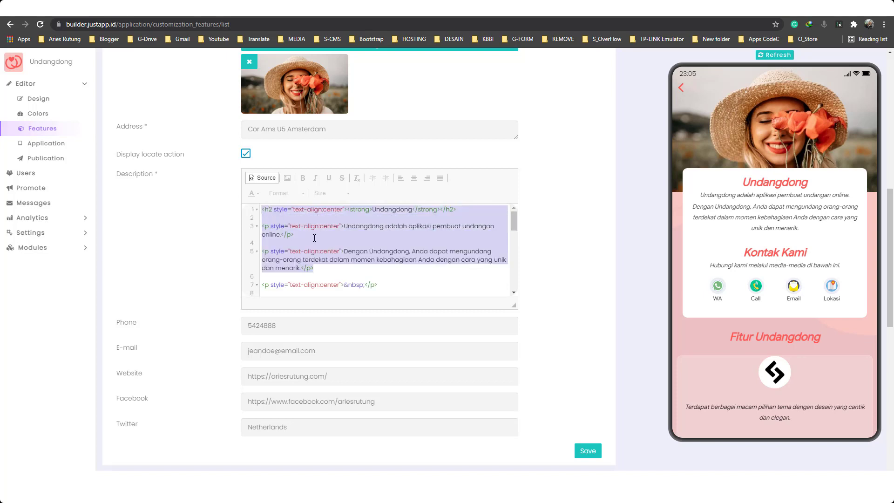
scroll(312, 239, down, 1)
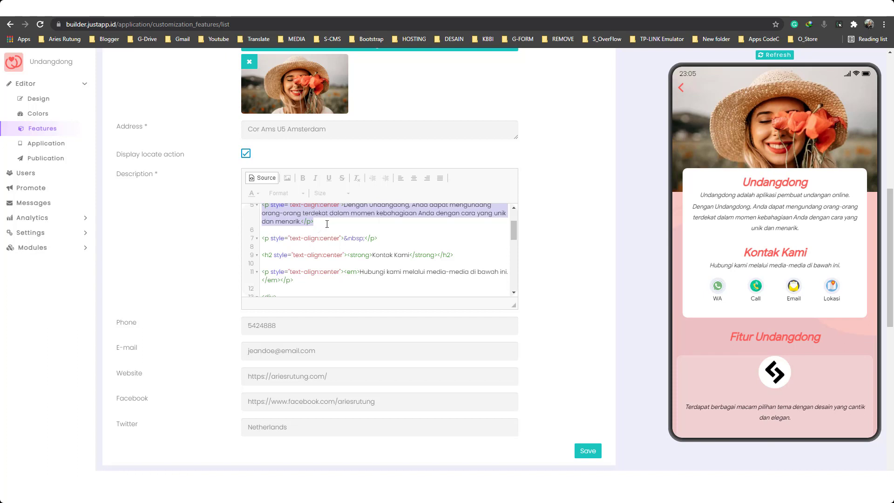
click(281, 232)
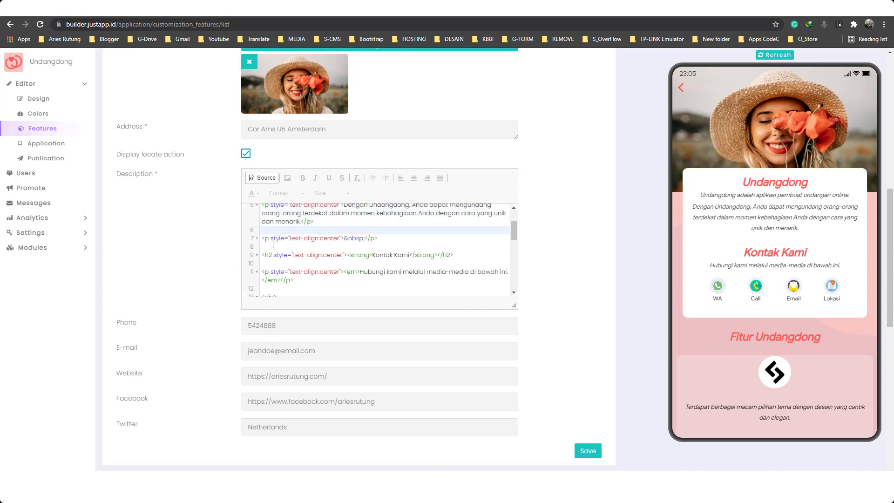
scroll(280, 287, down, 1)
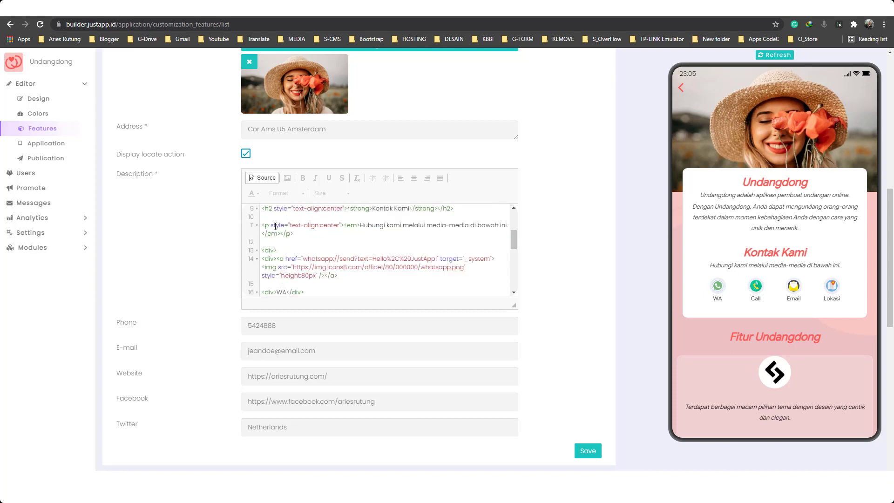
scroll(275, 227, down, 1)
scroll(390, 219, down, 1)
scroll(437, 321, down, 1)
click(299, 280)
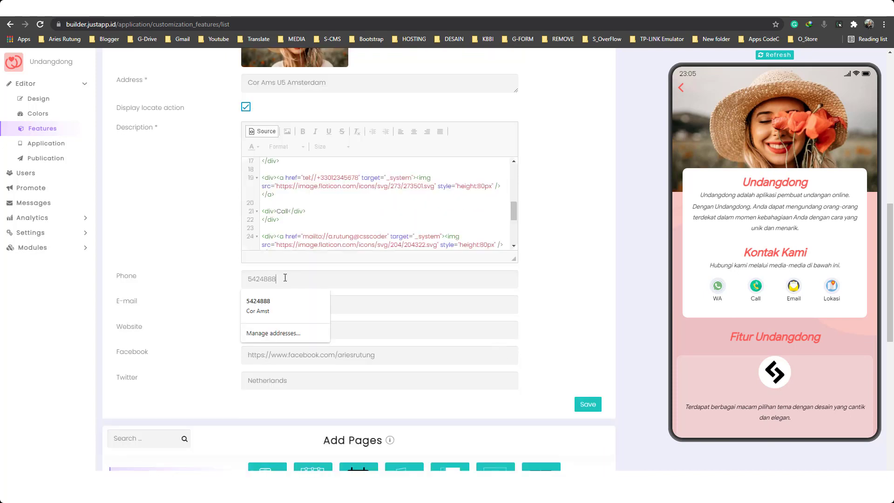
key(shift+Left)
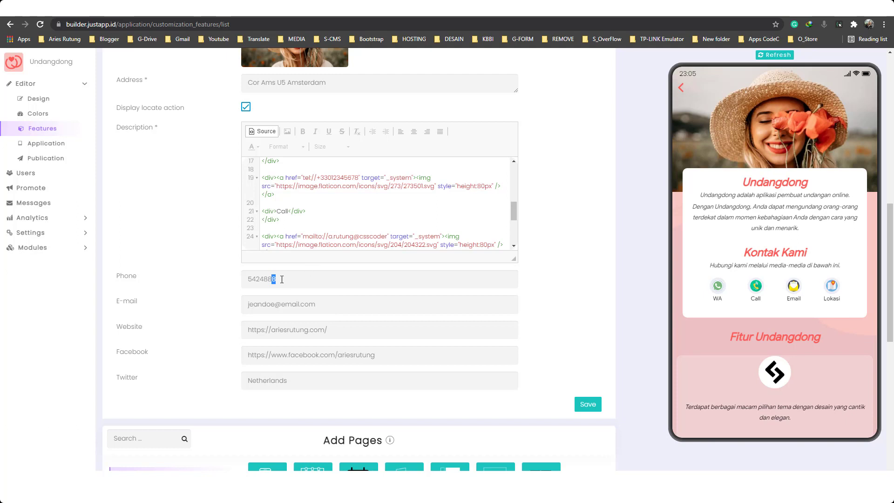
click(272, 281)
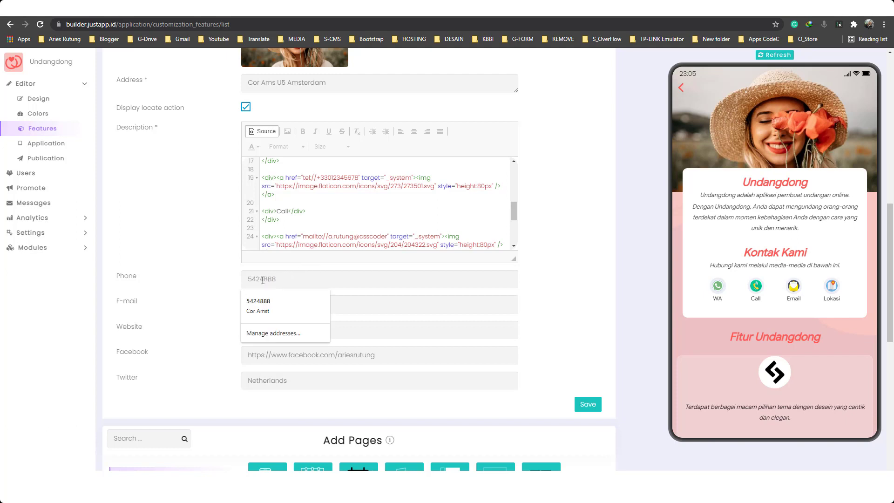
scroll(240, 304, down, 2)
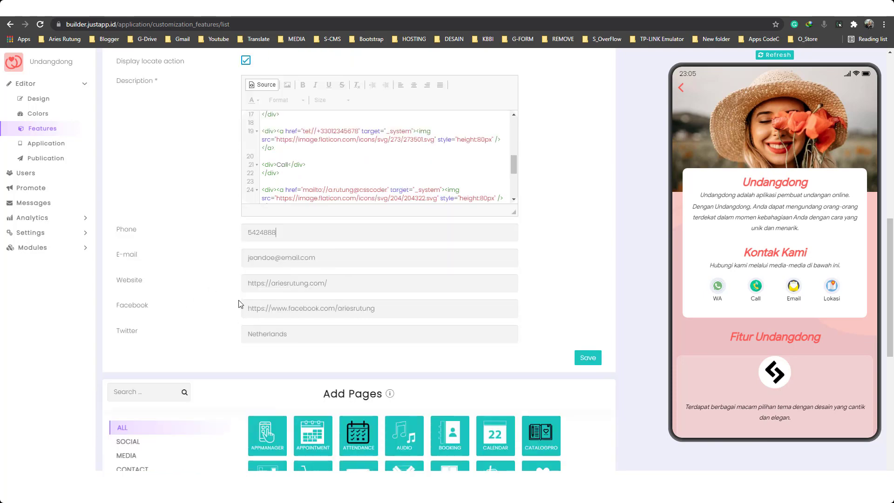
scroll(340, 252, up, 5)
scroll(419, 326, down, 3)
scroll(580, 346, down, 4)
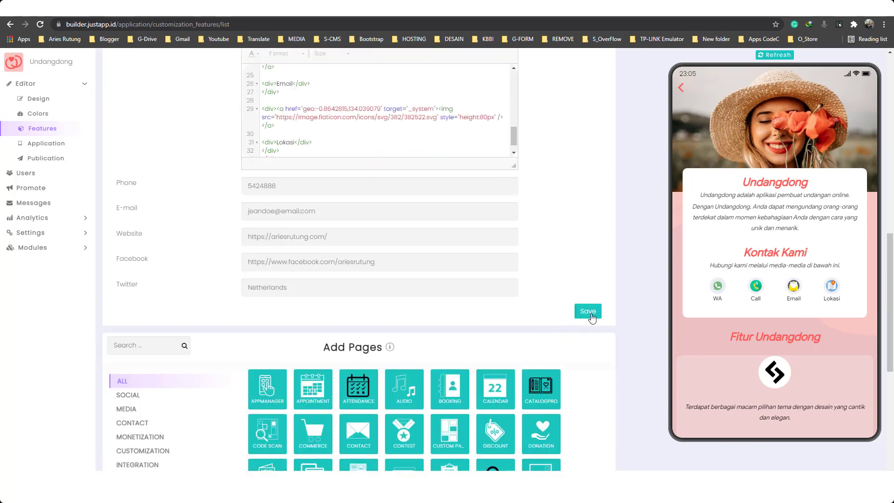
scroll(546, 270, up, 1)
scroll(540, 265, up, 5)
- Open the INFO page, start a new notification and enable Open a feature linking to Promo
scroll(526, 247, up, 5)
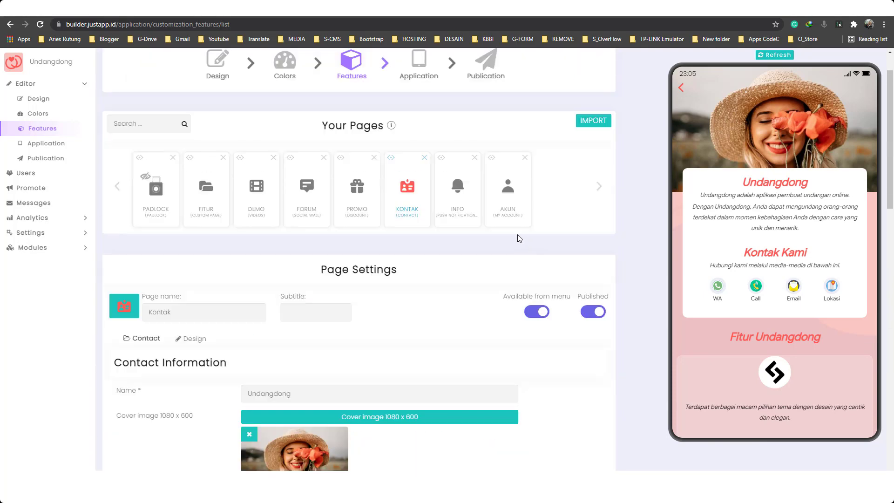
click(456, 190)
scroll(253, 233, down, 2)
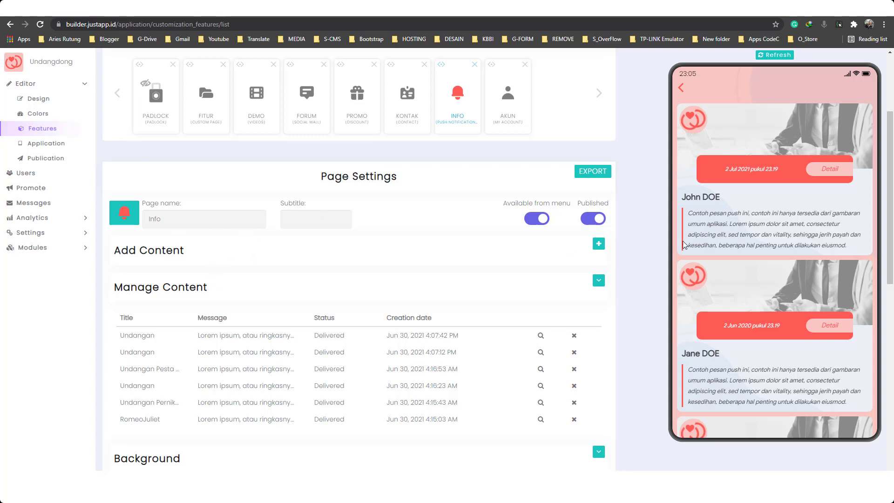
click(599, 243)
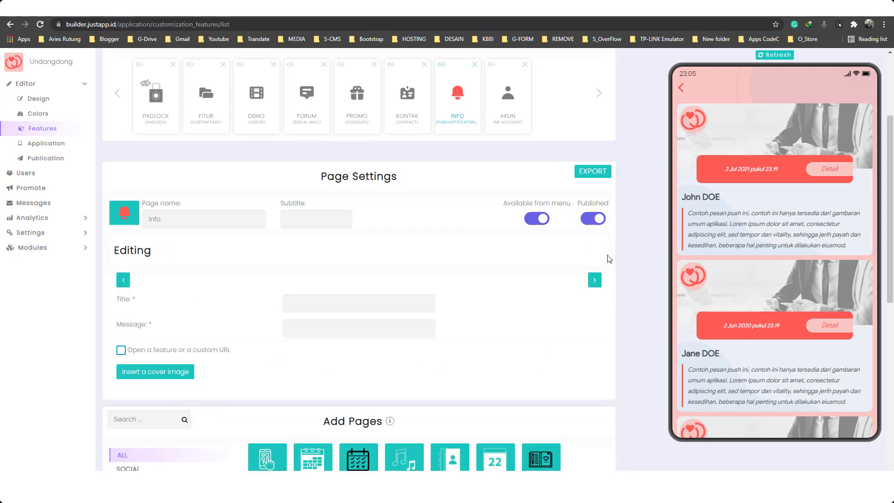
scroll(375, 273, down, 3)
click(317, 163)
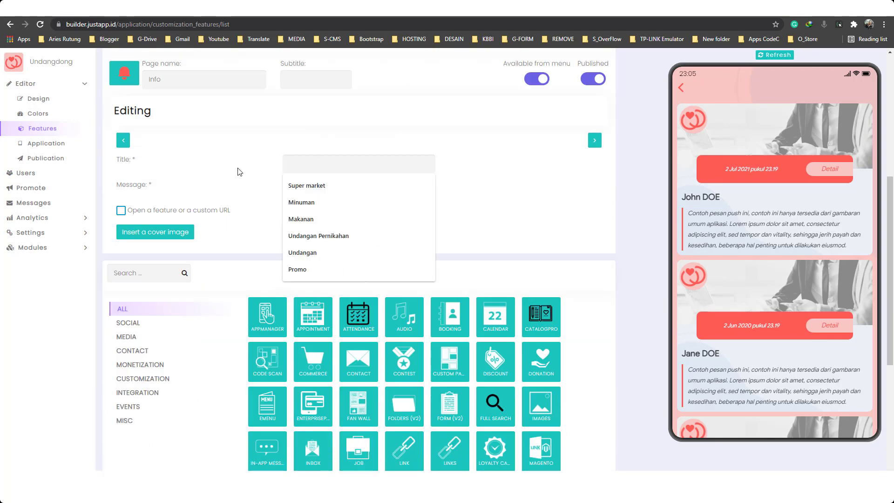
key(Tab)
click(253, 191)
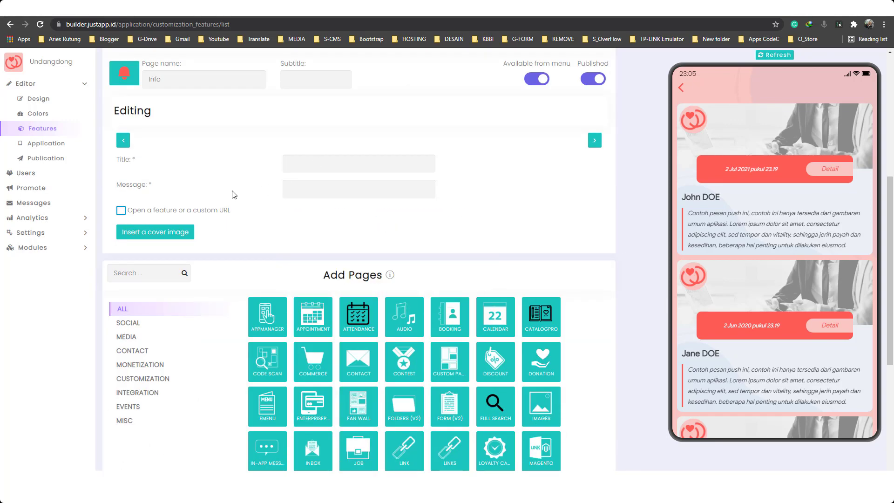
click(181, 210)
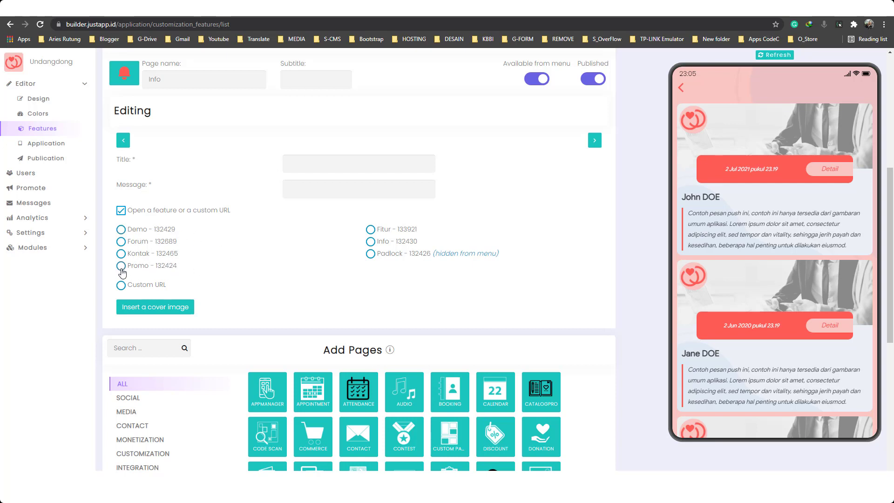
- Add a cropped cover image, title 'Super market' and a Lorem ipsum message
click(146, 307)
click(575, 172)
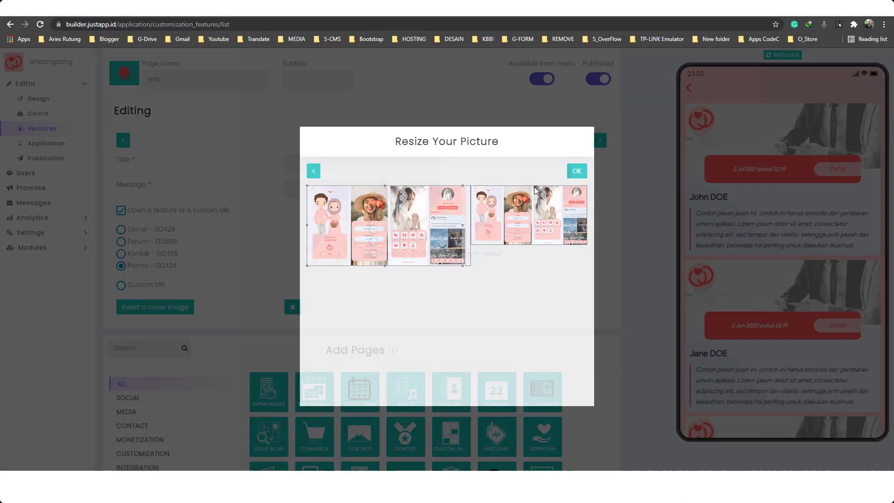
click(363, 164)
click(359, 186)
click(362, 189)
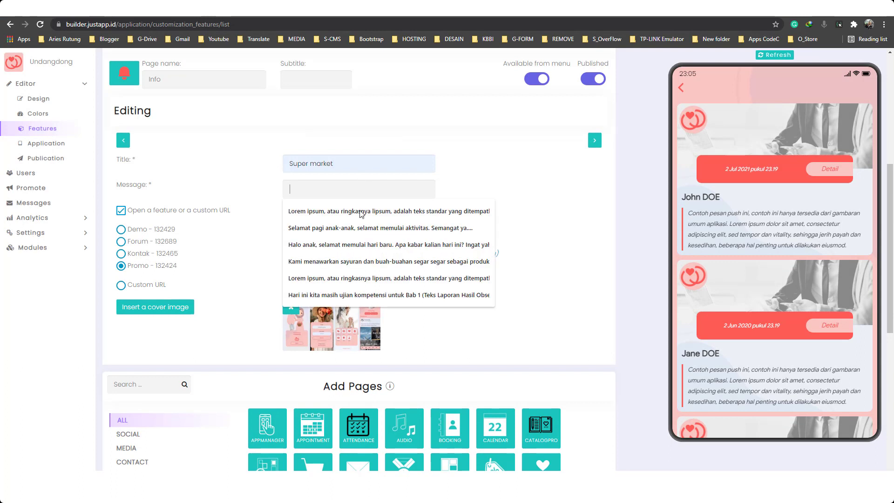
click(360, 213)
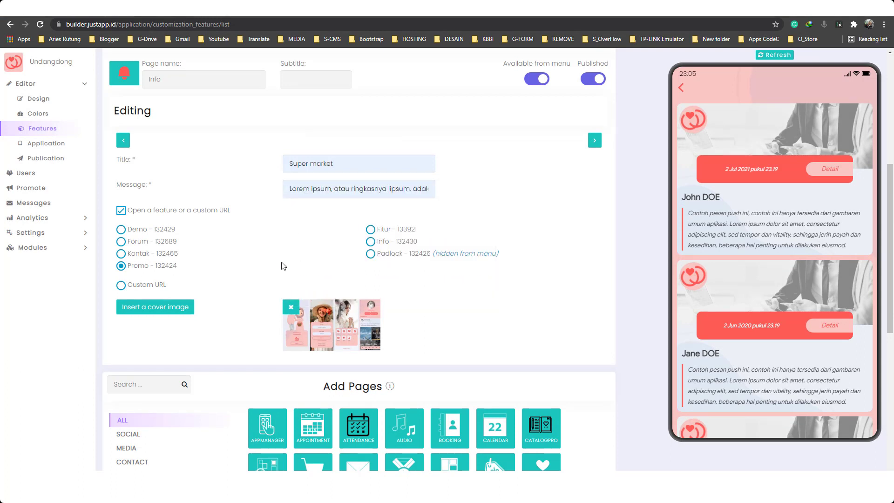
- Move past the audience and schedule settings and send the notification now
click(594, 141)
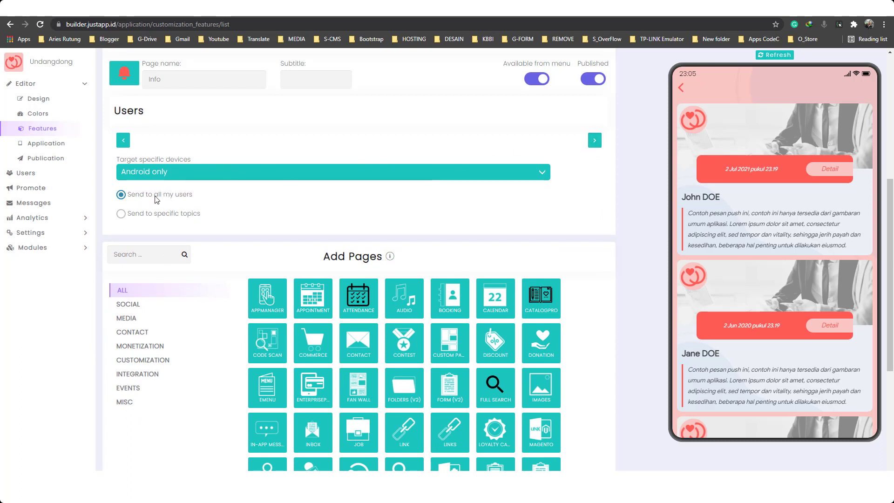
click(595, 140)
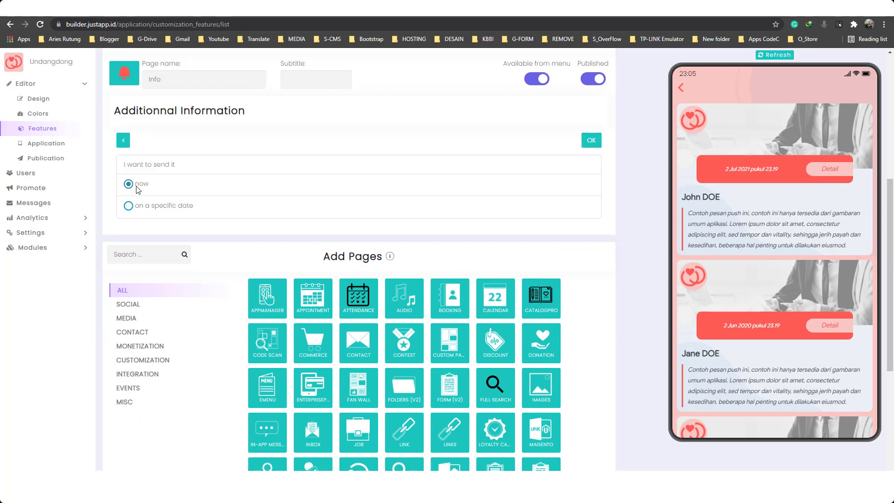
click(591, 140)
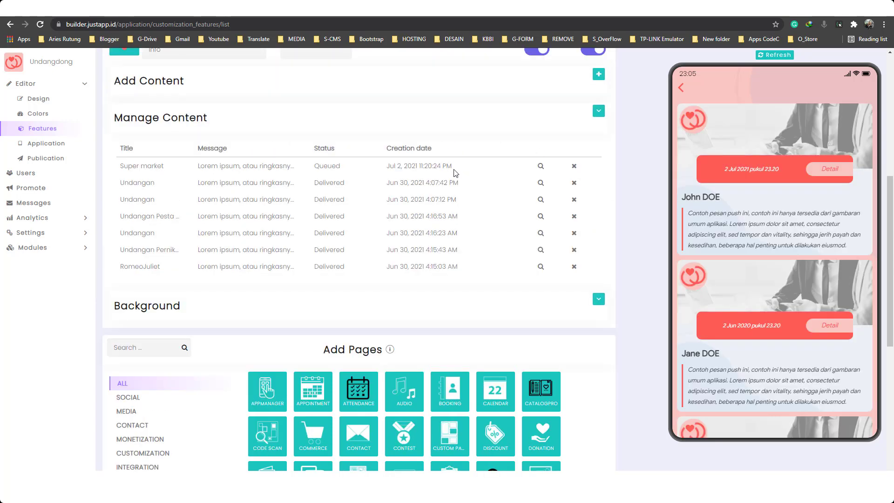
scroll(372, 204, up, 2)
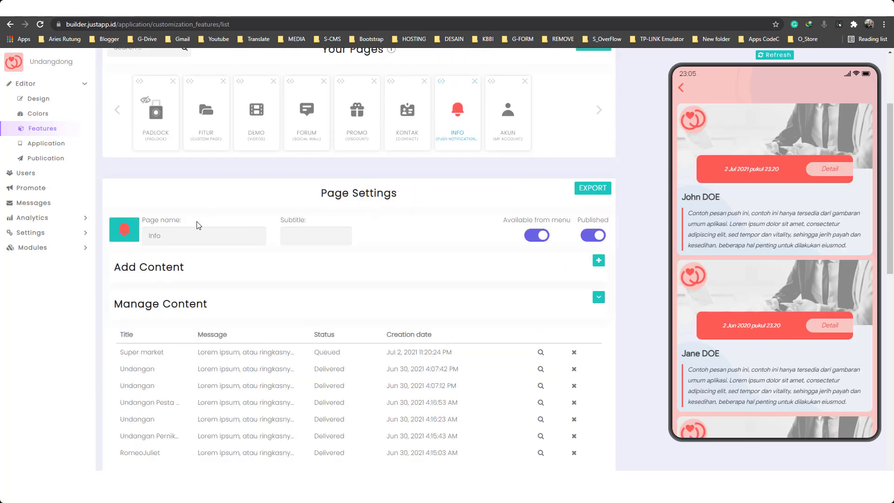
click(511, 119)
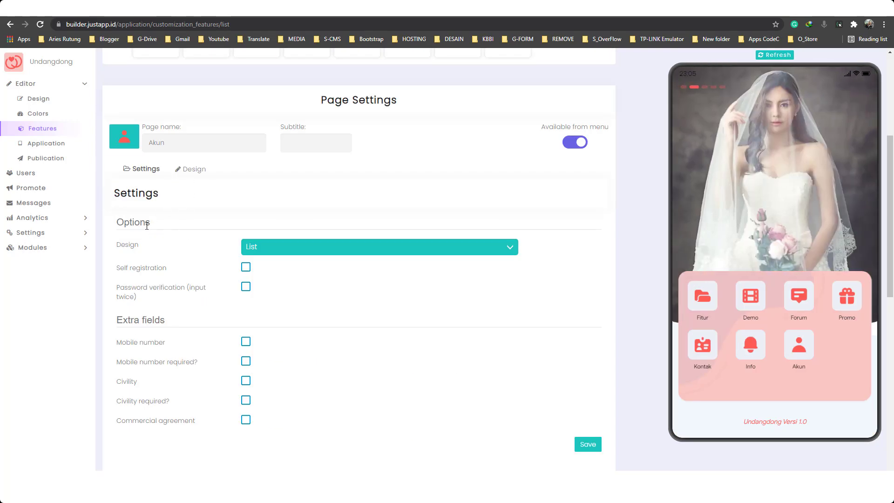
double_click(145, 223)
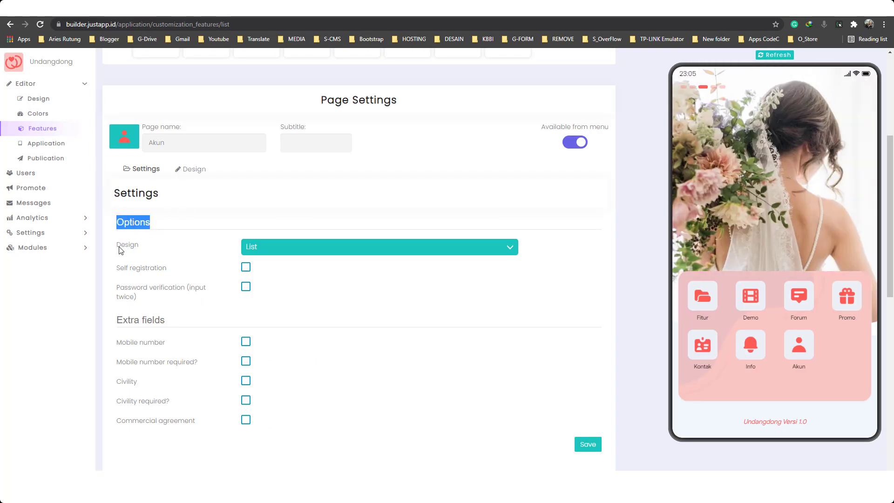
drag(116, 245, 148, 244)
click(256, 245)
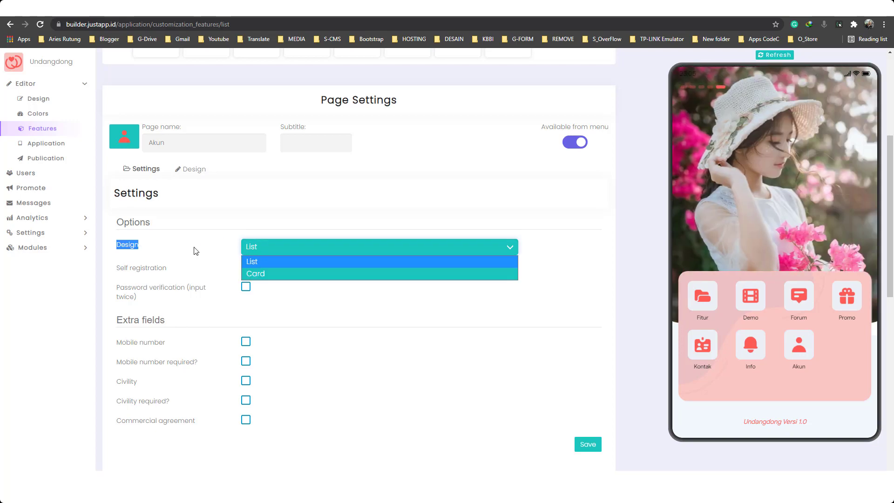
click(195, 250)
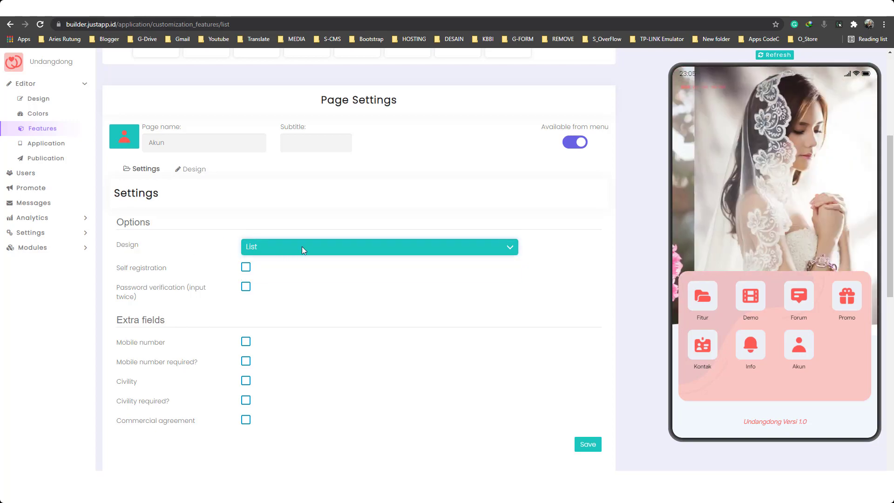
scroll(386, 239, down, 1)
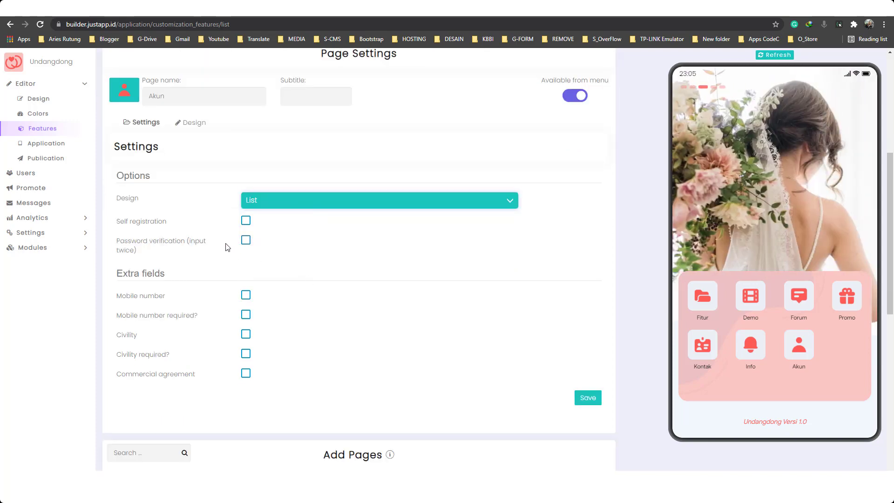
scroll(333, 225, up, 2)
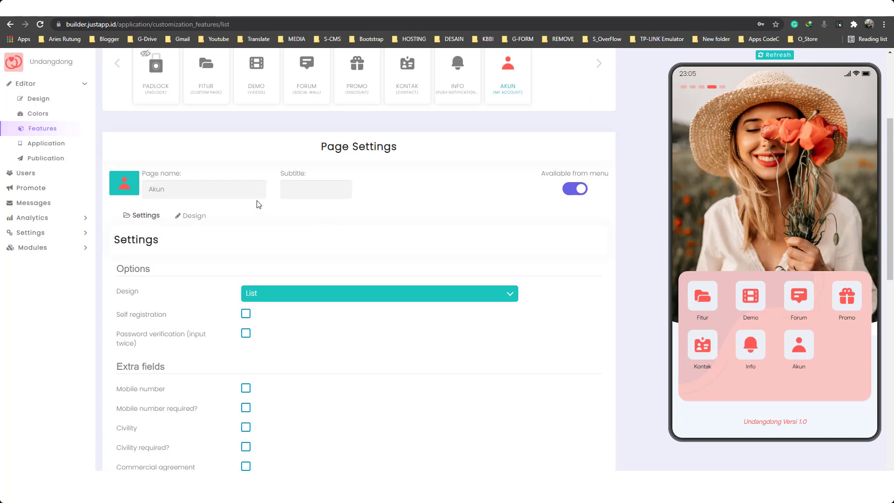
scroll(206, 148, up, 2)
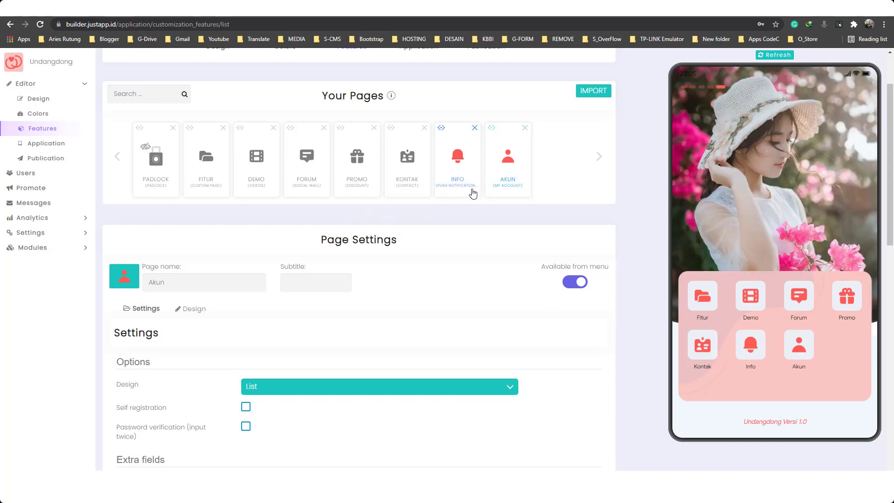
scroll(472, 188, up, 1)
scroll(458, 172, up, 1)
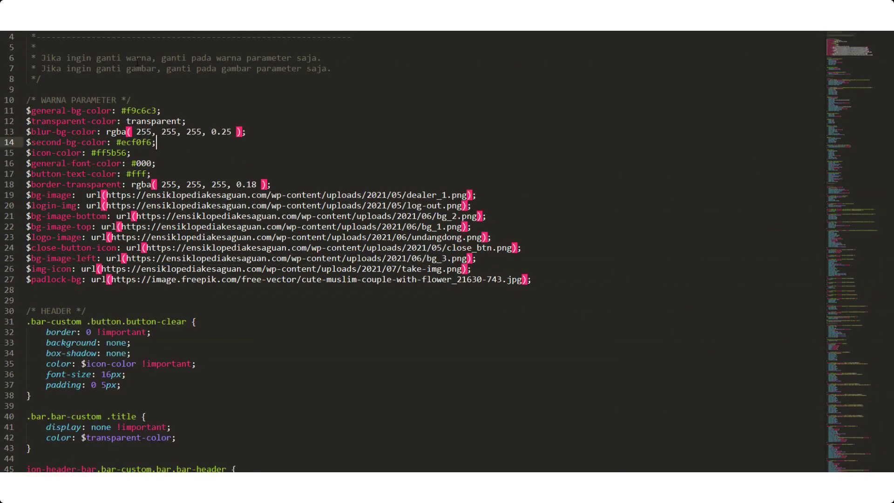
- Review the colour parameters and the HEADER style block in the Undangdong CSS bundle
click(138, 78)
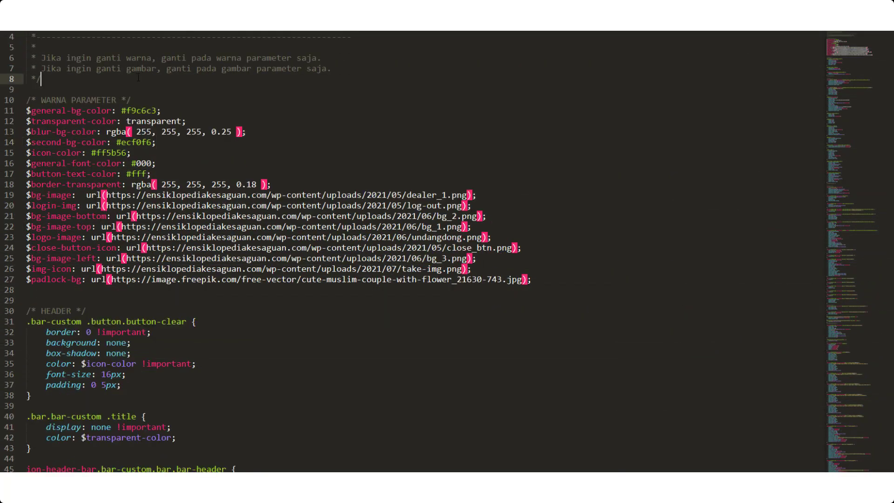
scroll(138, 72, up, 1)
scroll(148, 109, down, 3)
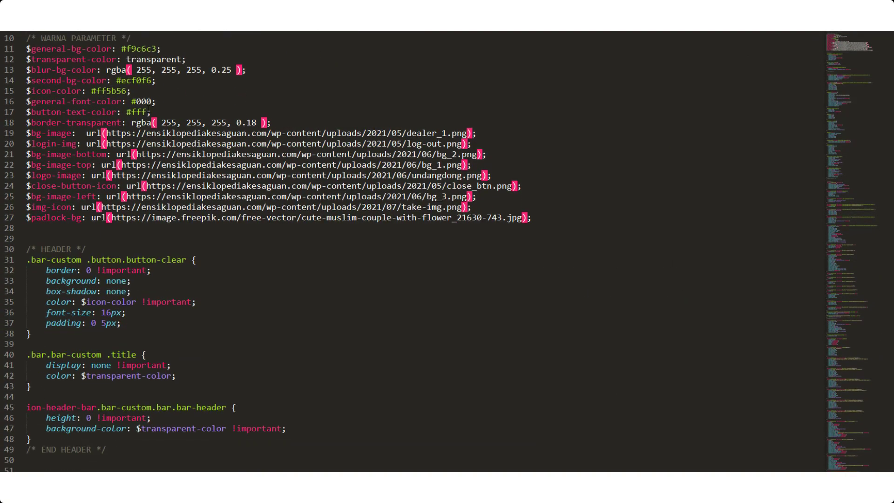
scroll(148, 165, down, 3)
scroll(148, 221, down, 2)
mouse_move(123, 293)
mouse_down()
mouse_move(26, 89)
mouse_move(86, 89)
mouse_move(117, 301)
mouse_up()
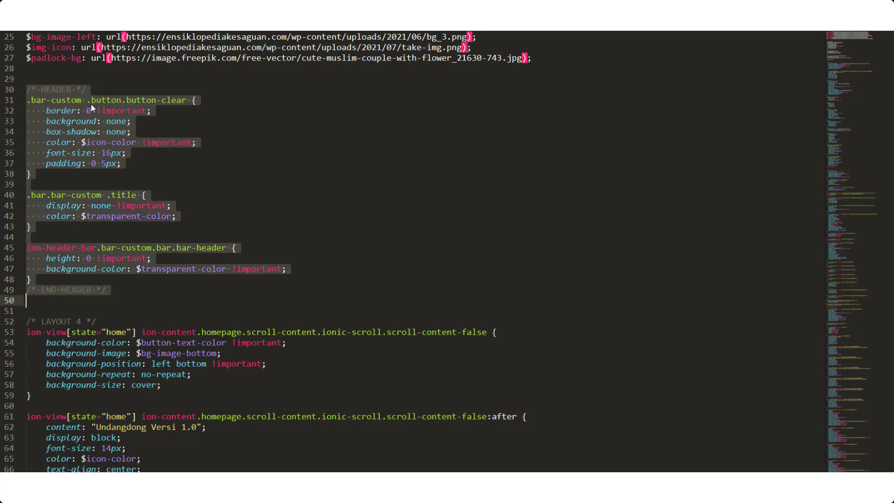
mouse_move(106, 99)
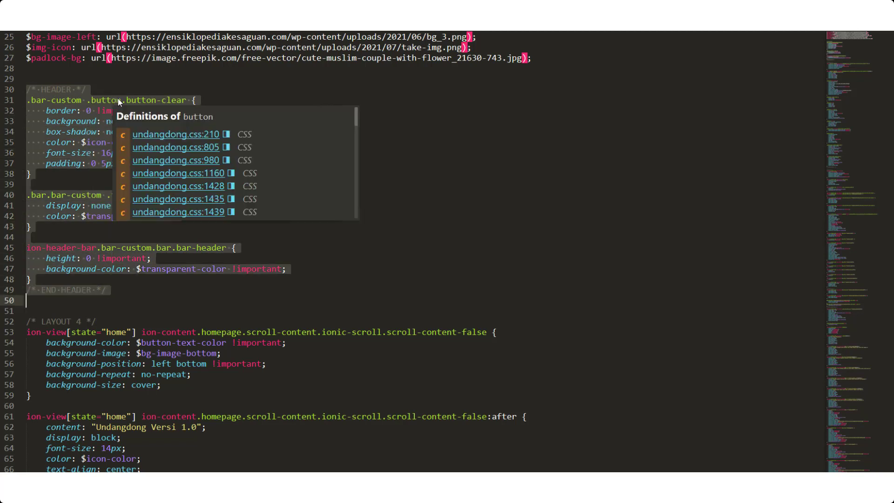
click(68, 172)
- Locate the start of the LAYOUT 4 home styles block
scroll(69, 173, down, 3)
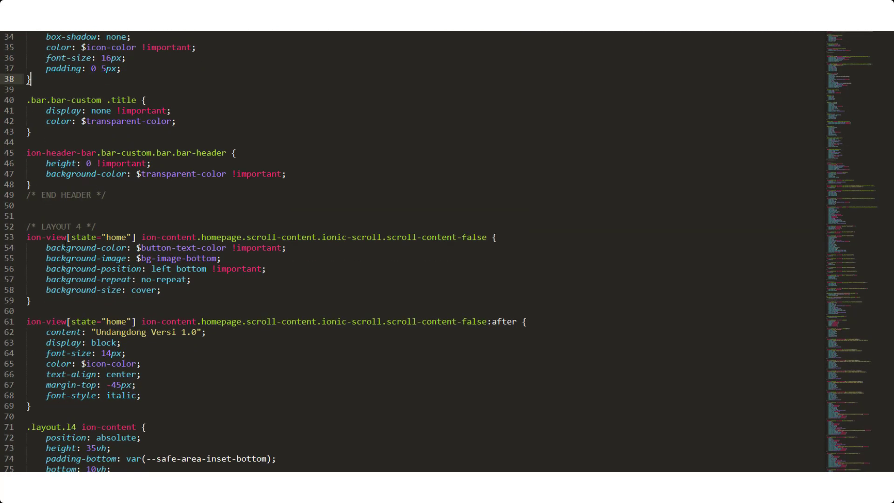
drag(31, 227, 39, 257)
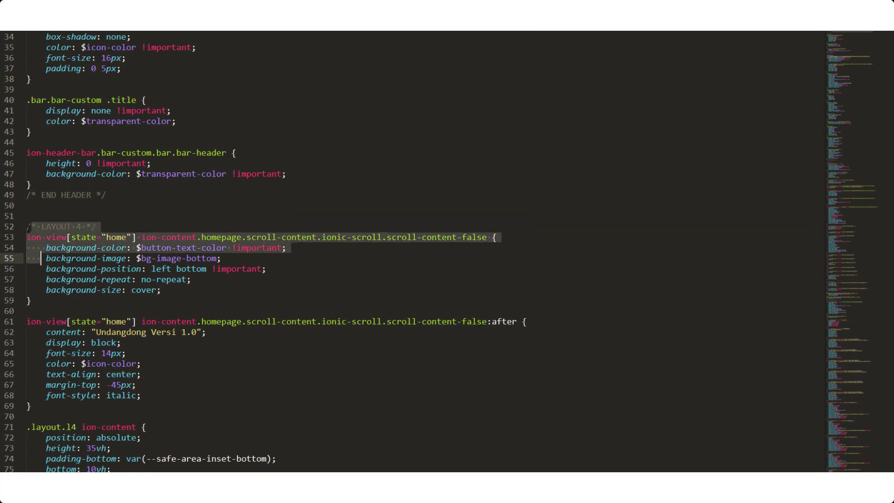
click(26, 227)
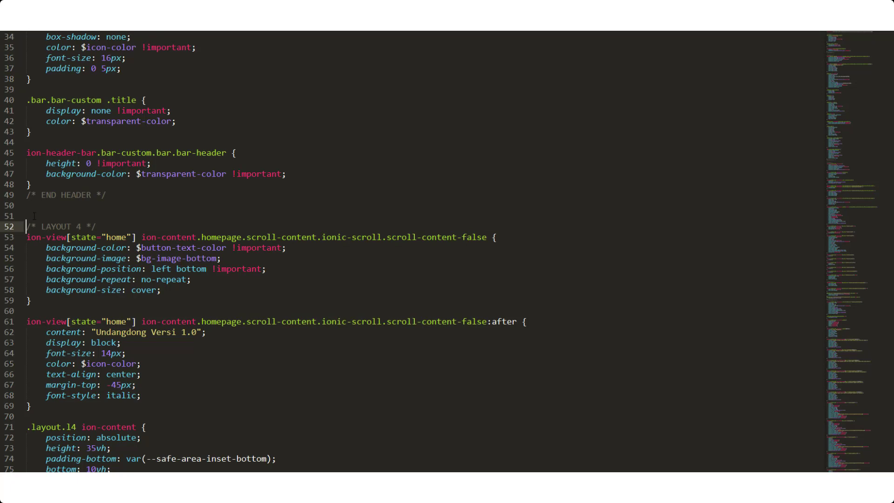
scroll(34, 216, down, 2)
scroll(38, 144, down, 4)
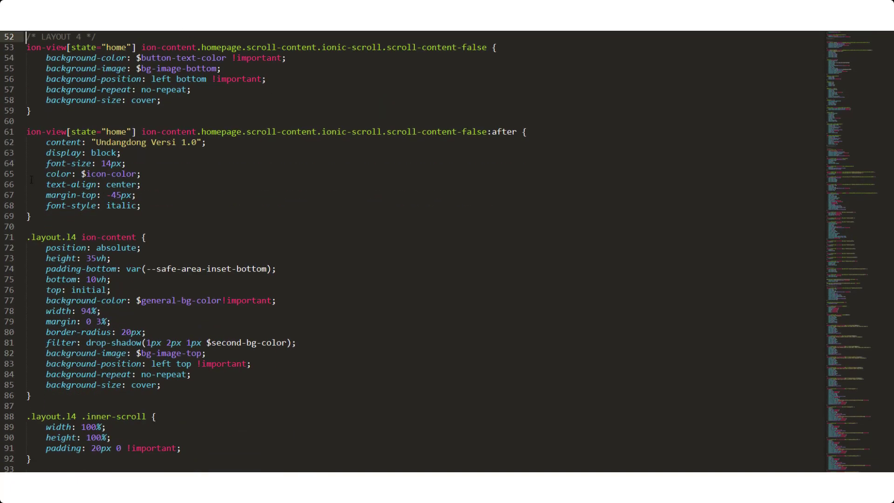
scroll(38, 143, down, 3)
scroll(38, 143, up, 4)
scroll(38, 144, up, 2)
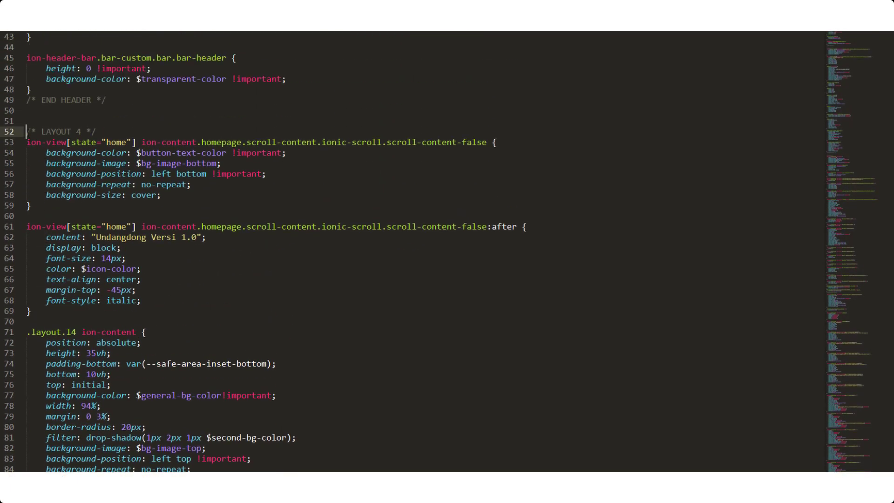
scroll(27, 132, down, 1)
scroll(26, 132, down, 4)
scroll(27, 132, up, 6)
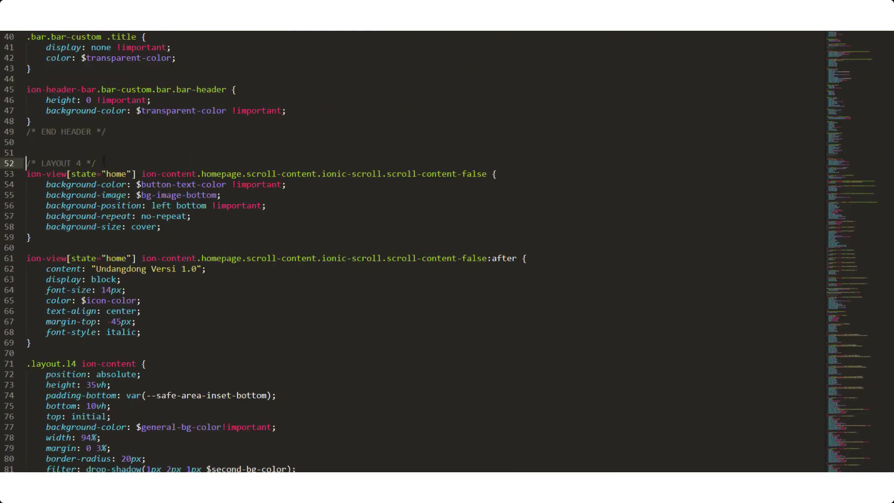
- Scroll through the LAYOUT 4 styles down to the AKHIR LAYOUT 4 closing comment
click(96, 162)
drag(96, 163, 26, 163)
scroll(26, 163, down, 4)
scroll(98, 290, down, 8)
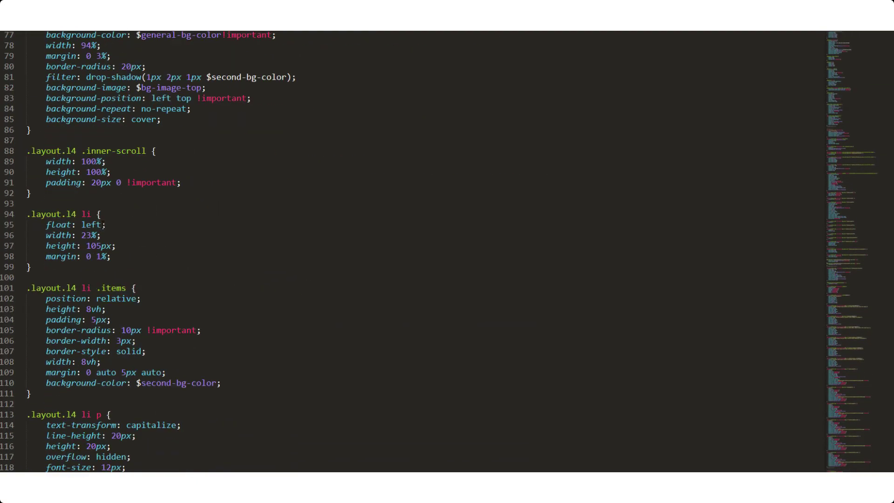
scroll(99, 290, down, 8)
scroll(98, 290, down, 10)
scroll(98, 290, down, 3)
drag(126, 269, 20, 268)
click(82, 281)
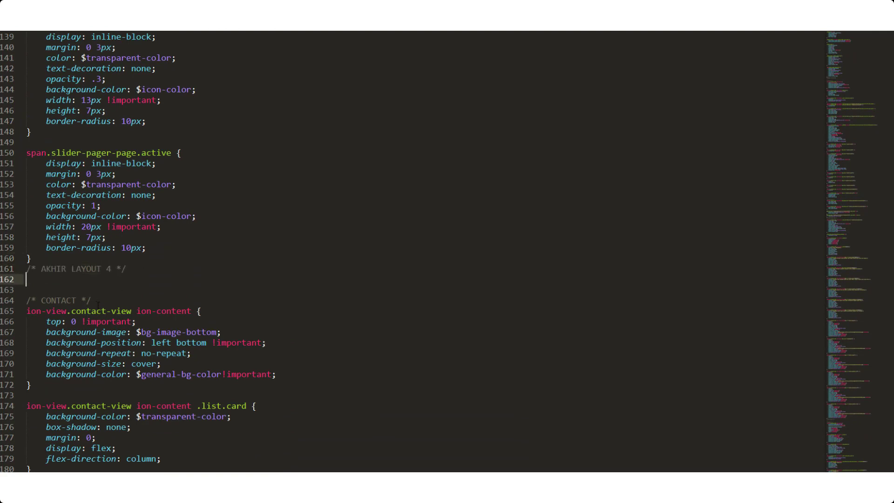
drag(101, 302, 26, 300)
scroll(26, 300, down, 20)
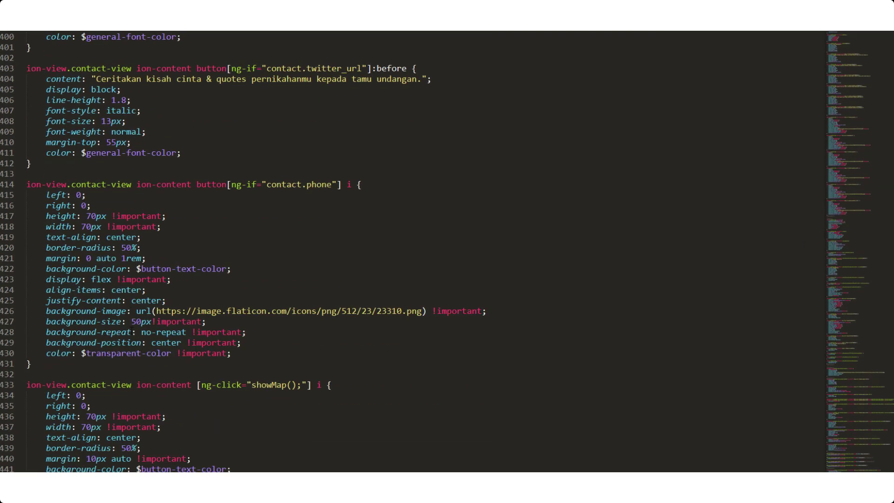
scroll(446, 251, up, 6)
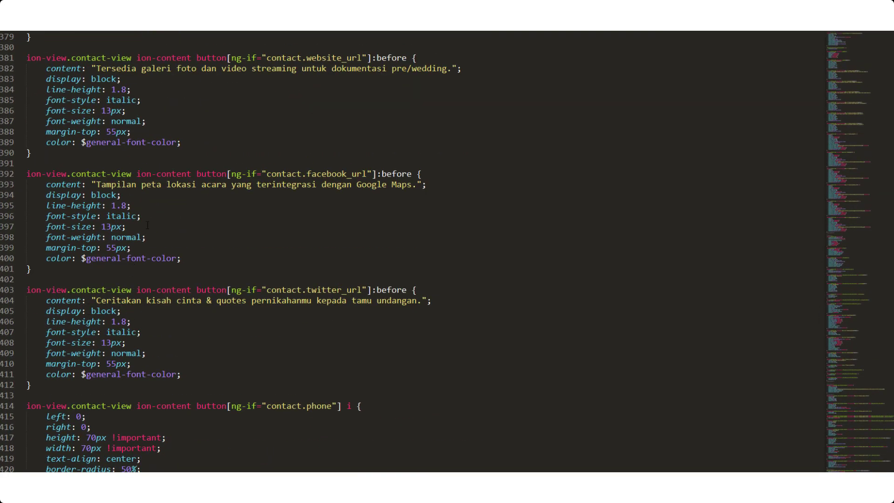
scroll(149, 220, up, 3)
scroll(148, 220, up, 3)
scroll(108, 205, up, 2)
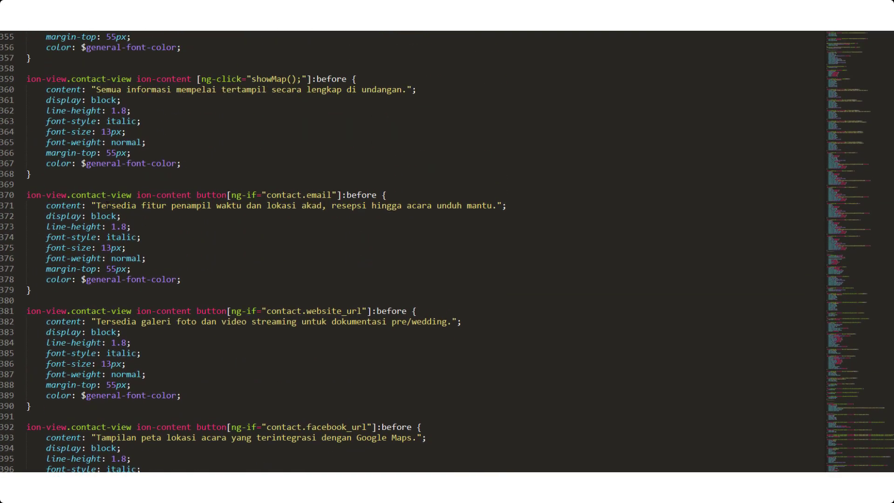
drag(96, 205, 496, 205)
scroll(74, 187, up, 4)
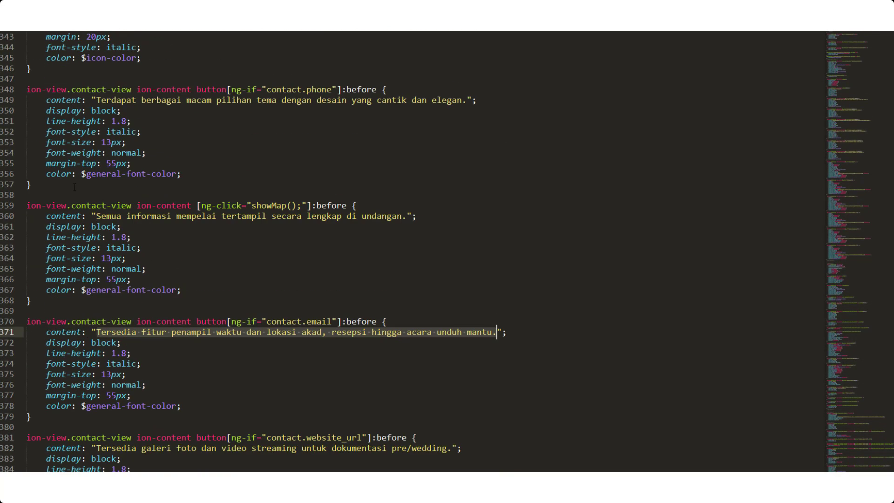
scroll(190, 247, down, 20)
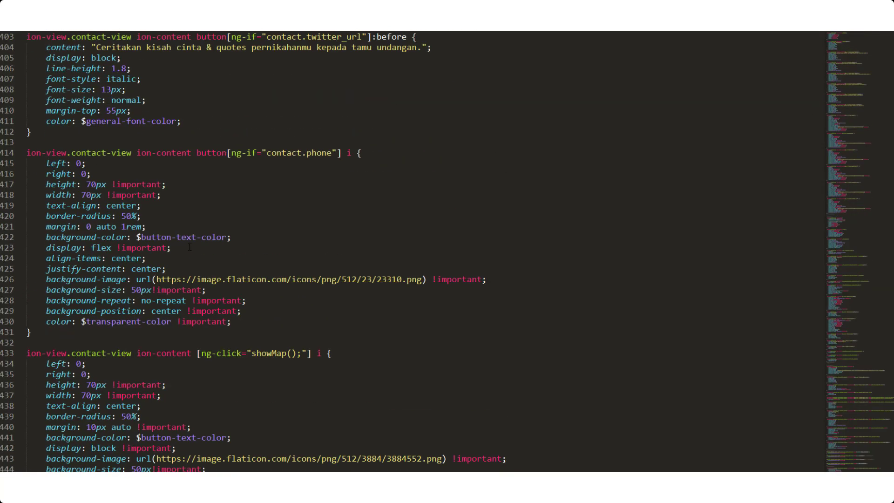
mouse_move(156, 279)
mouse_down()
mouse_move(421, 282)
mouse_move(206, 289)
mouse_up()
click(206, 290)
scroll(187, 279, down, 1)
scroll(187, 280, down, 1)
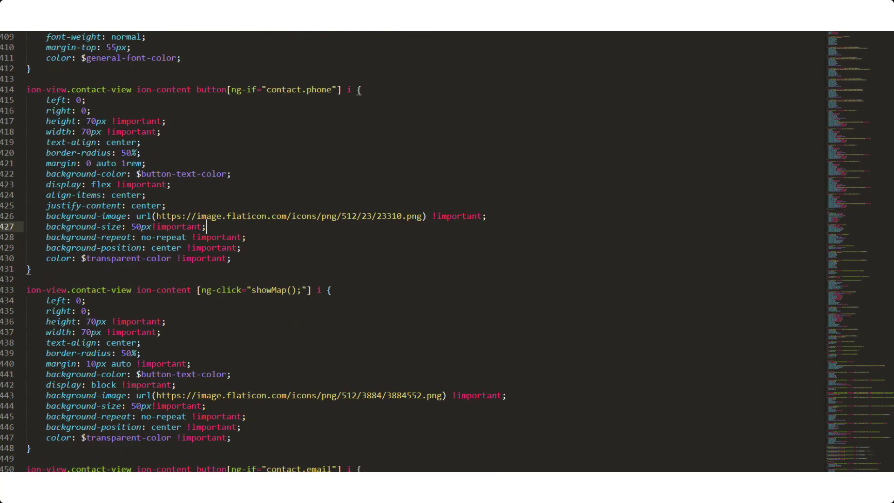
drag(156, 216, 422, 216)
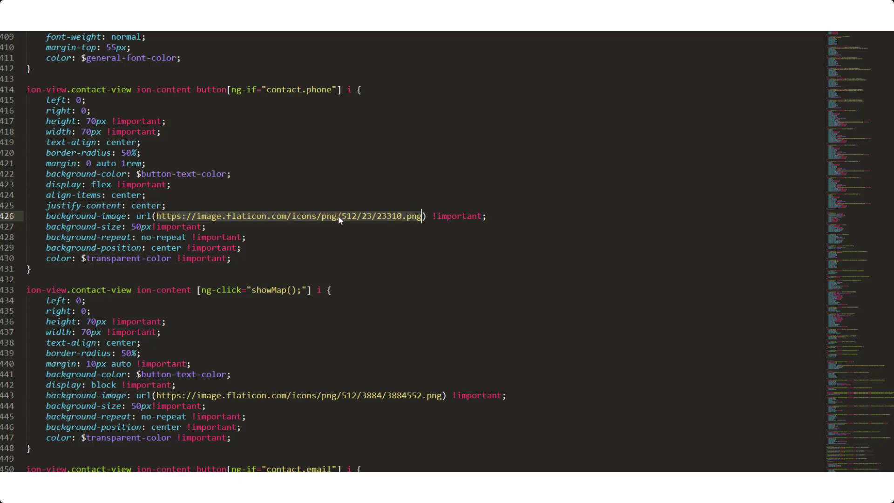
scroll(298, 218, down, 20)
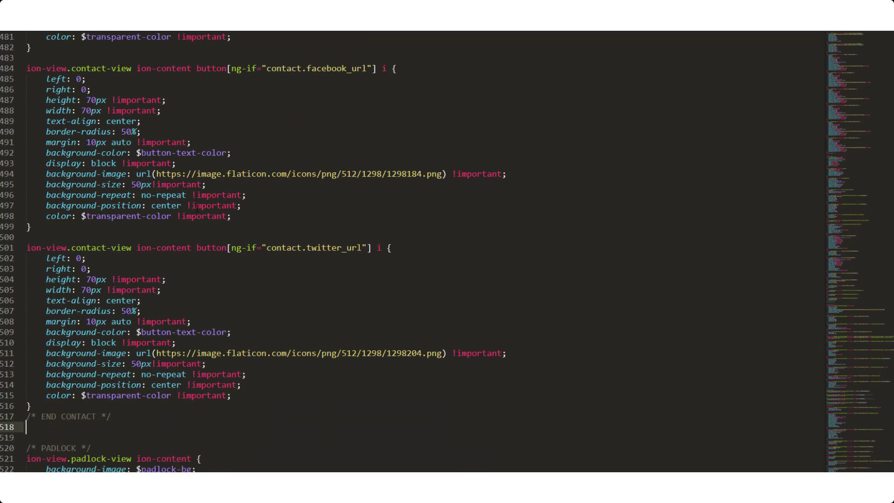
scroll(197, 210, down, 3)
scroll(198, 210, down, 2)
key(ctrl+Home)
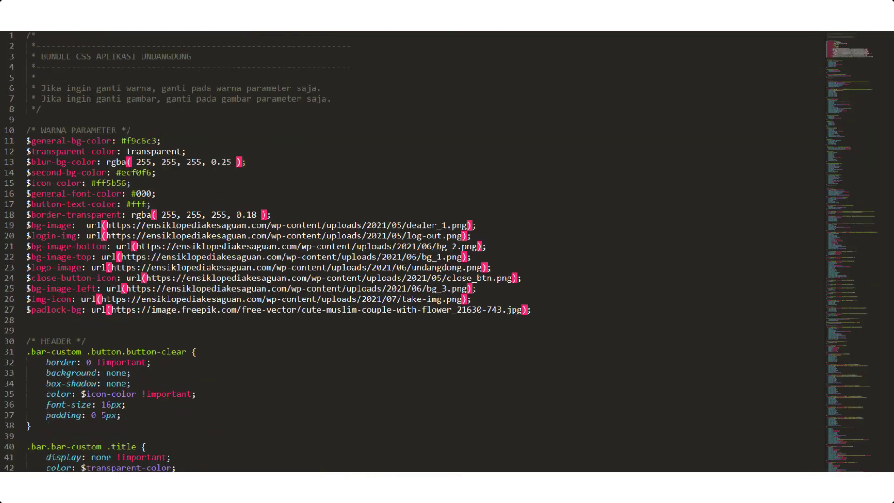
click(328, 144)
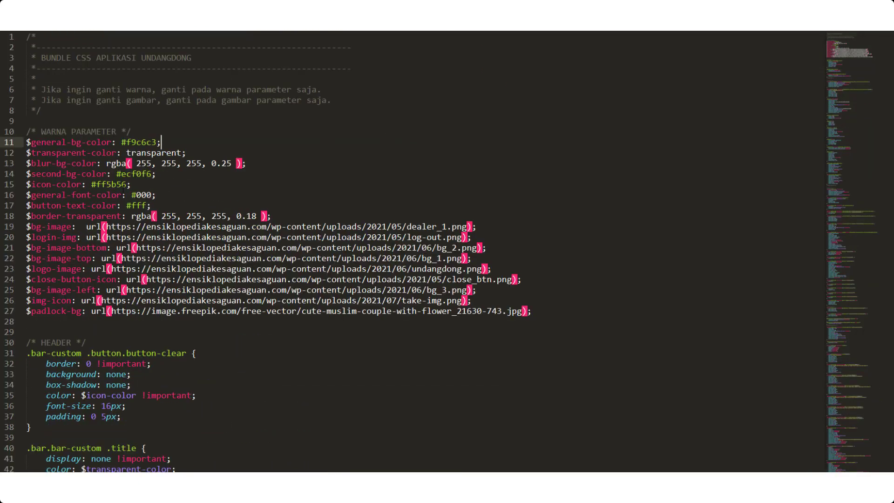
drag(33, 323, 20, 135)
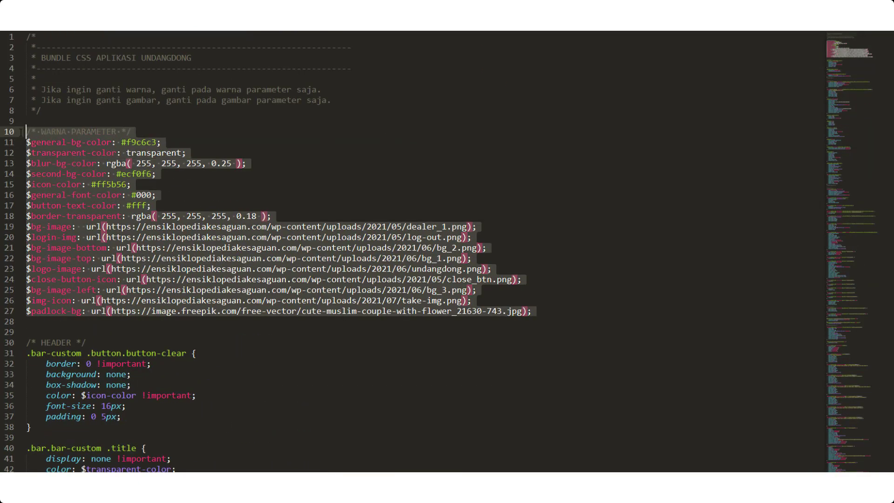
click(37, 321)
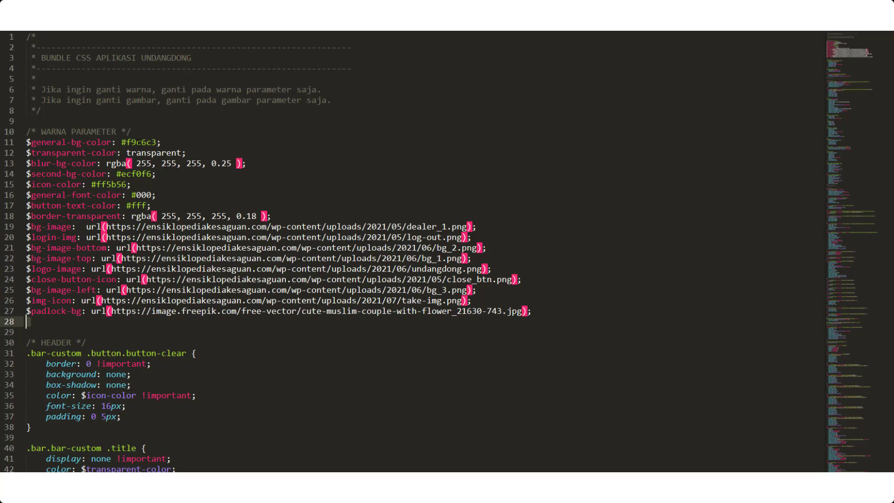
double_click(142, 143)
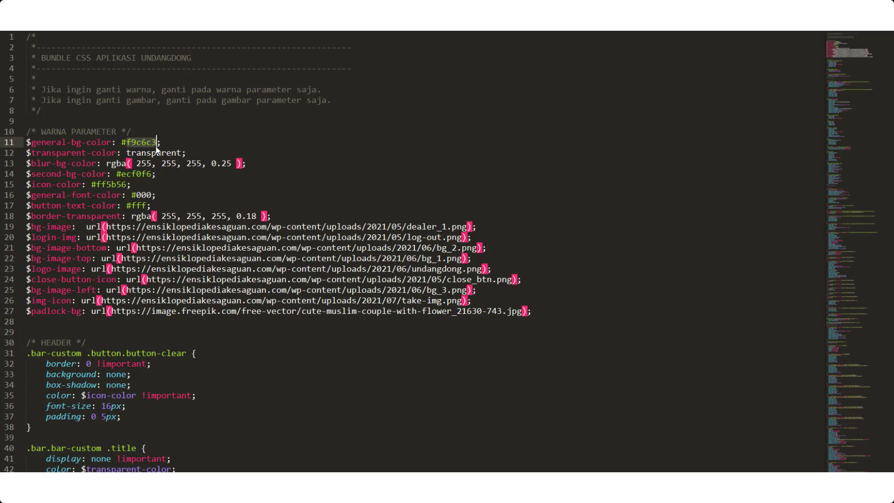
click(146, 142)
double_click(146, 142)
drag(113, 142, 26, 142)
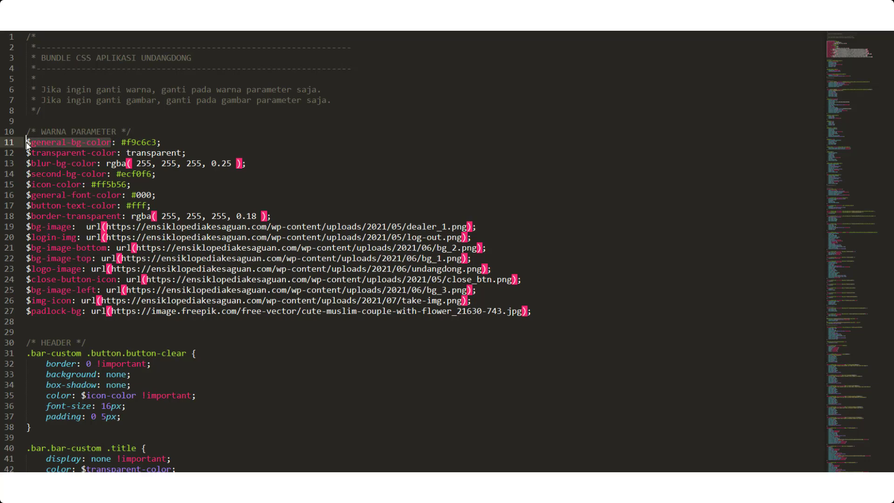
click(115, 142)
scroll(115, 142, down, 1)
drag(115, 110, 26, 112)
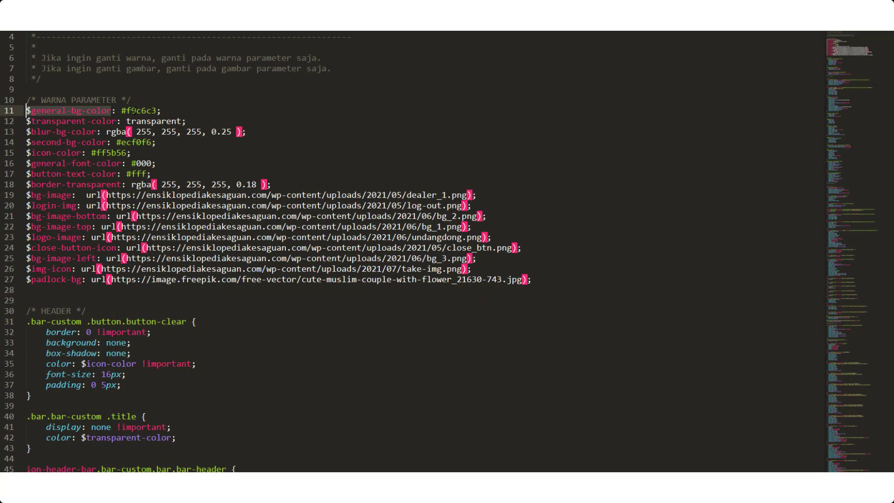
double_click(136, 110)
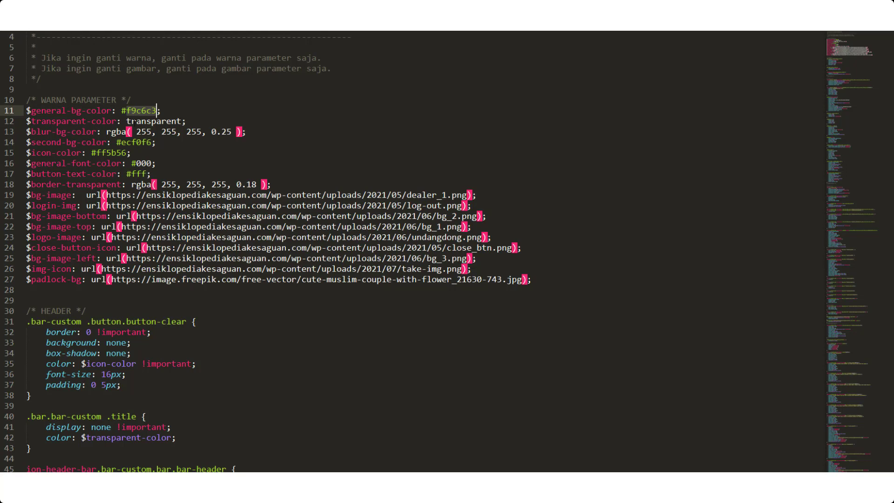
click(130, 121)
drag(186, 121, 27, 121)
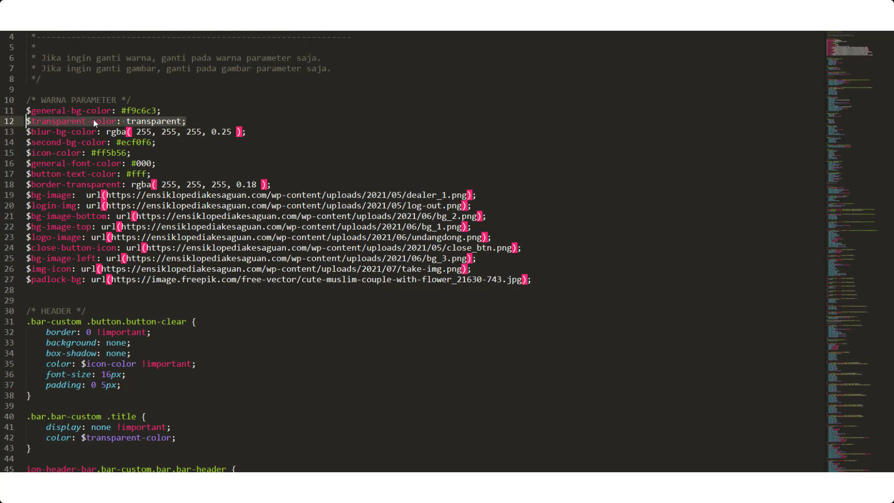
double_click(147, 122)
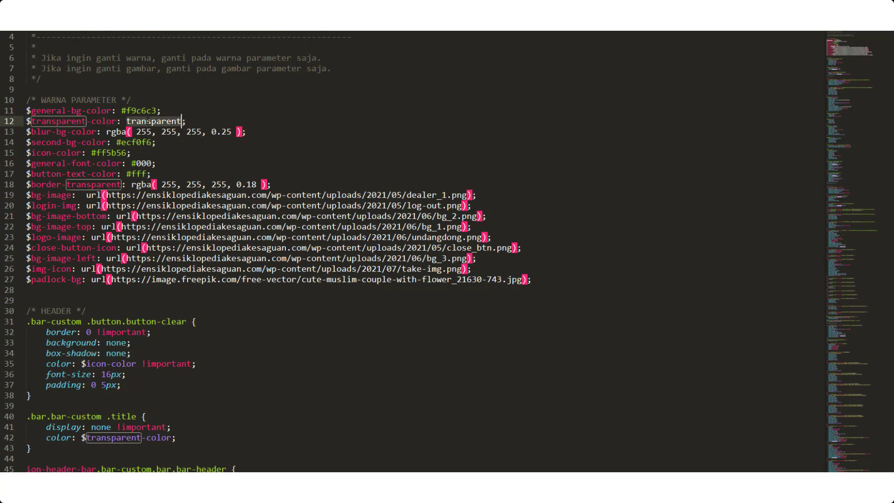
click(189, 117)
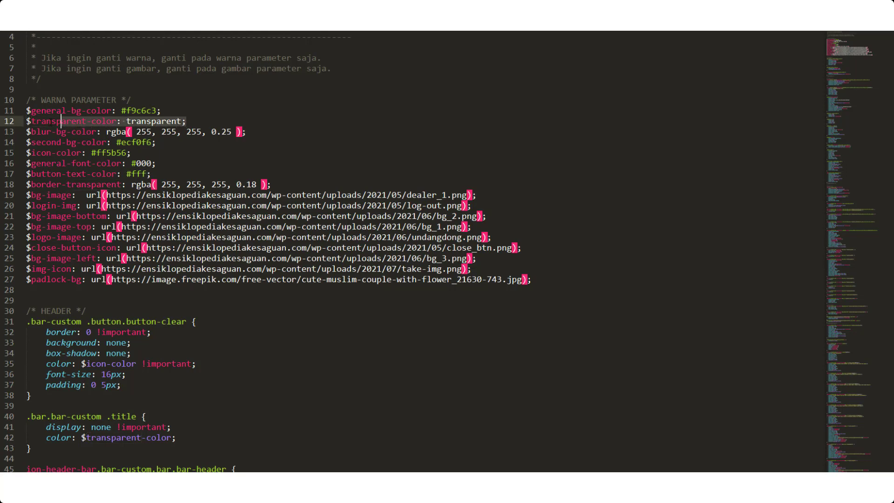
drag(190, 121, 27, 121)
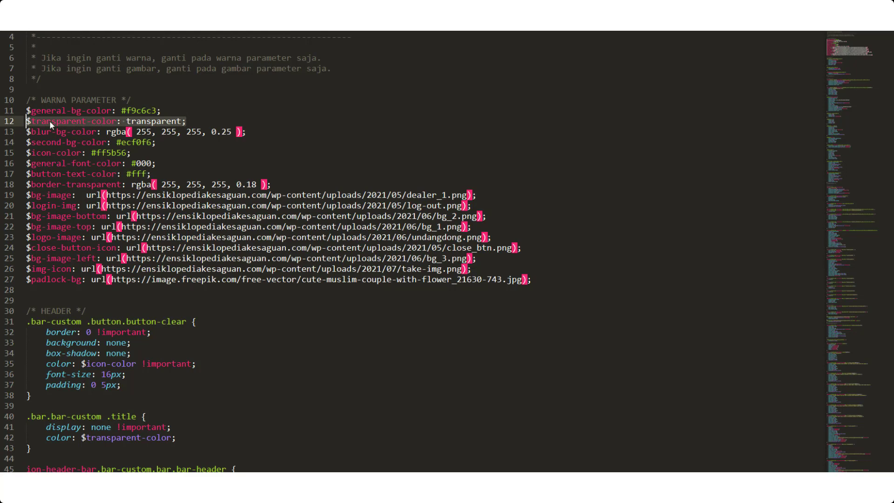
click(71, 131)
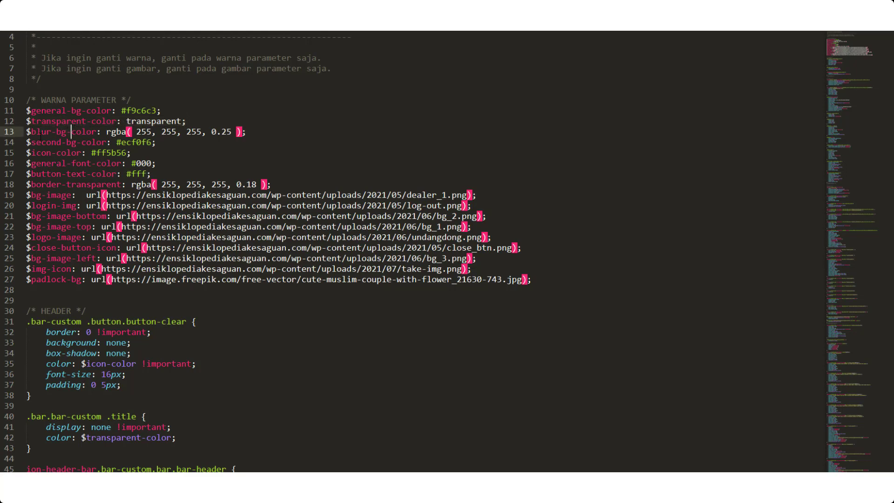
click(157, 121)
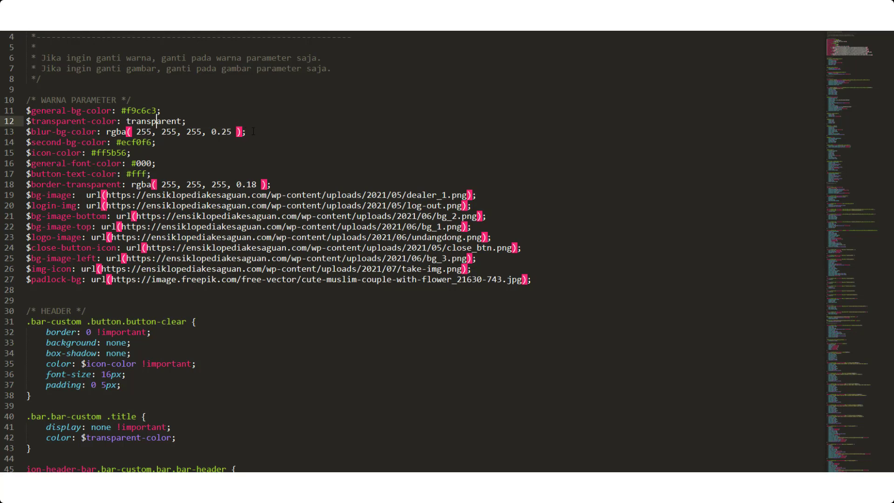
drag(253, 132, 136, 121)
click(136, 121)
click(136, 110)
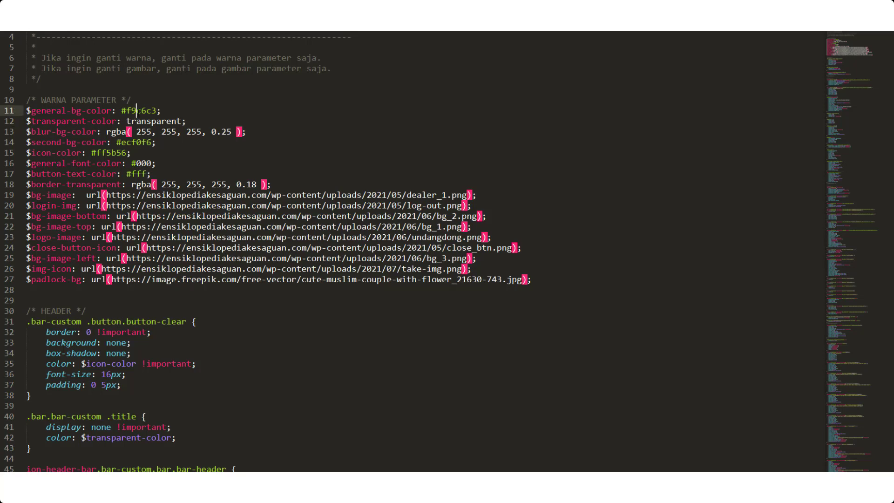
click(152, 174)
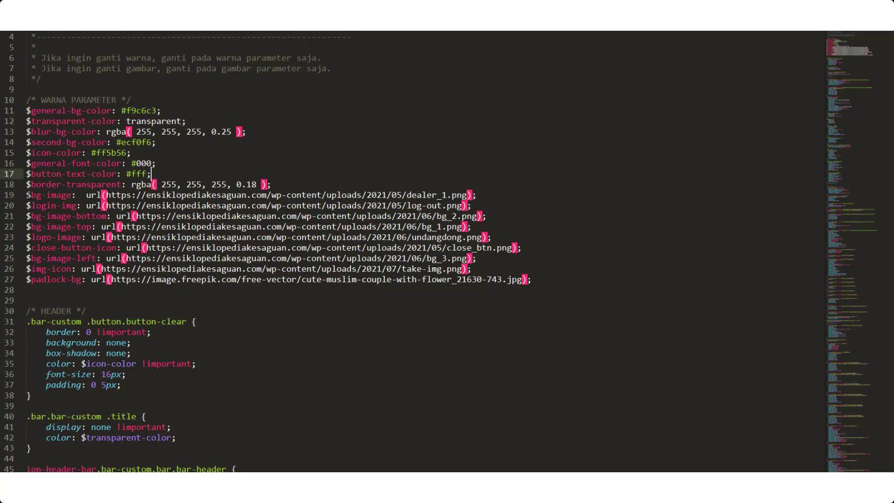
drag(27, 195, 211, 280)
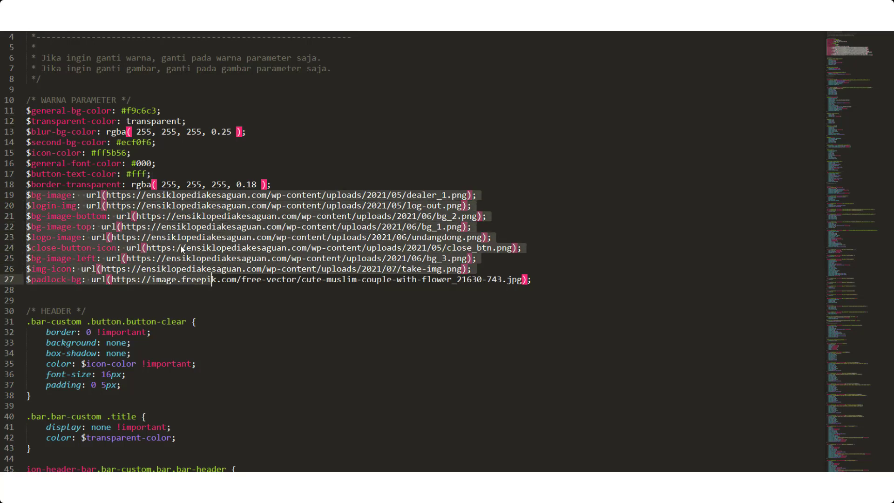
click(132, 196)
drag(107, 194, 456, 194)
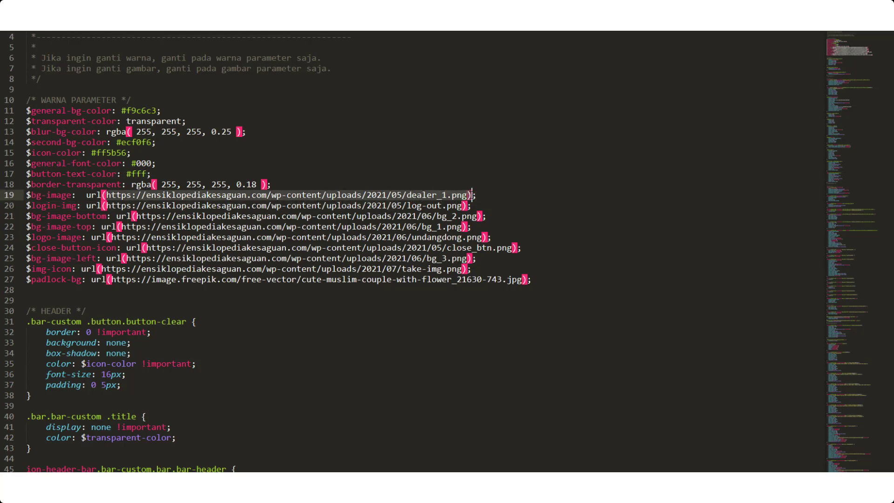
drag(456, 195, 346, 194)
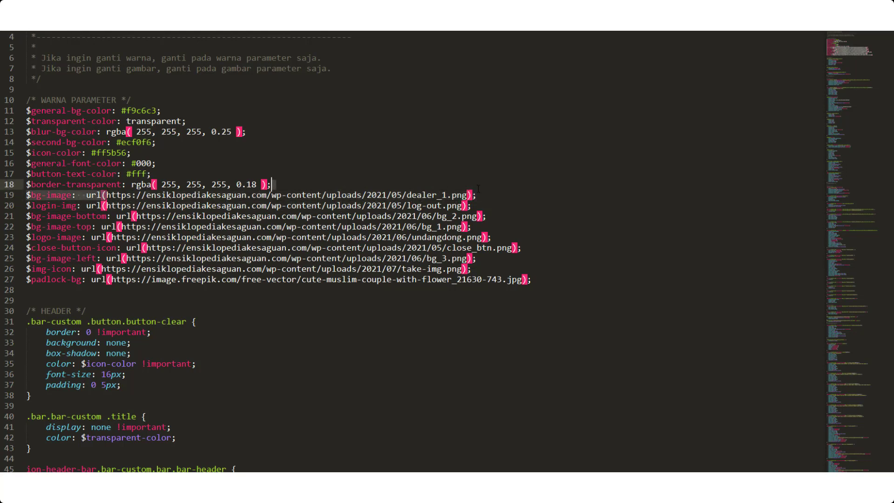
drag(108, 195, 466, 195)
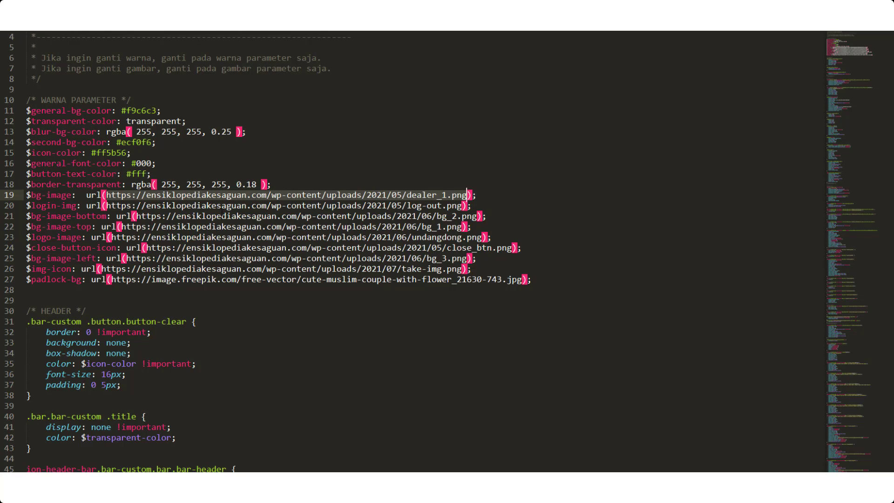
scroll(71, 142, up, 1)
click(71, 142)
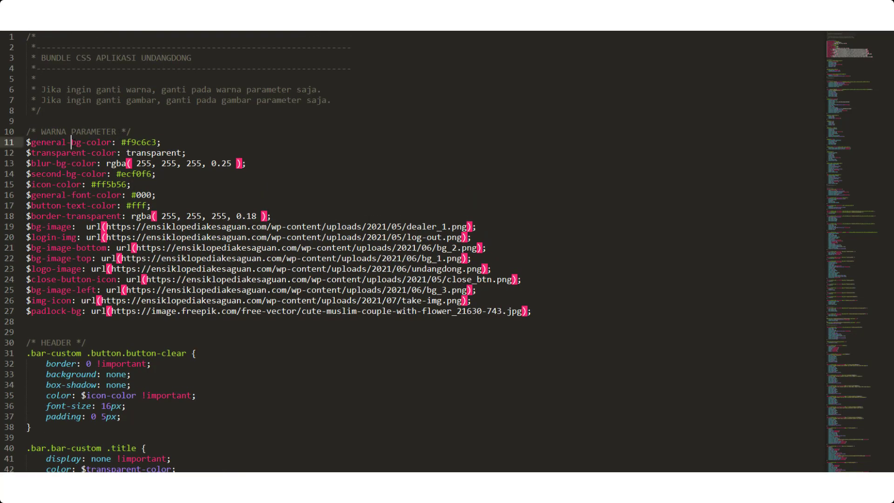
drag(270, 214, 16, 145)
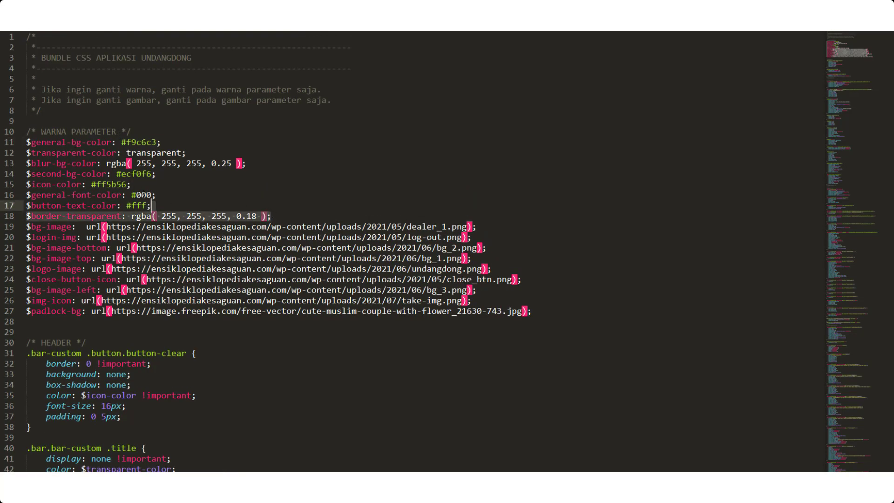
click(55, 144)
click(27, 226)
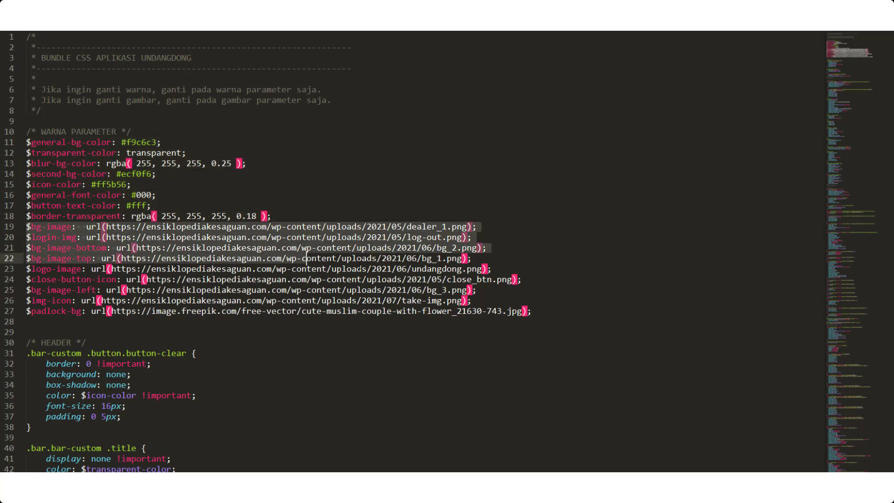
mouse_move(26, 226)
mouse_down()
mouse_move(28, 321)
mouse_move(26, 195)
mouse_up()
click(82, 247)
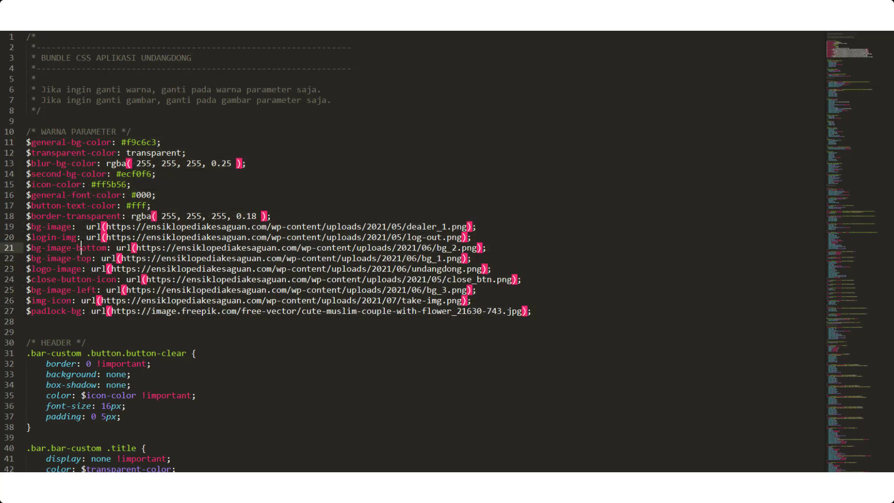
scroll(57, 328, down, 2)
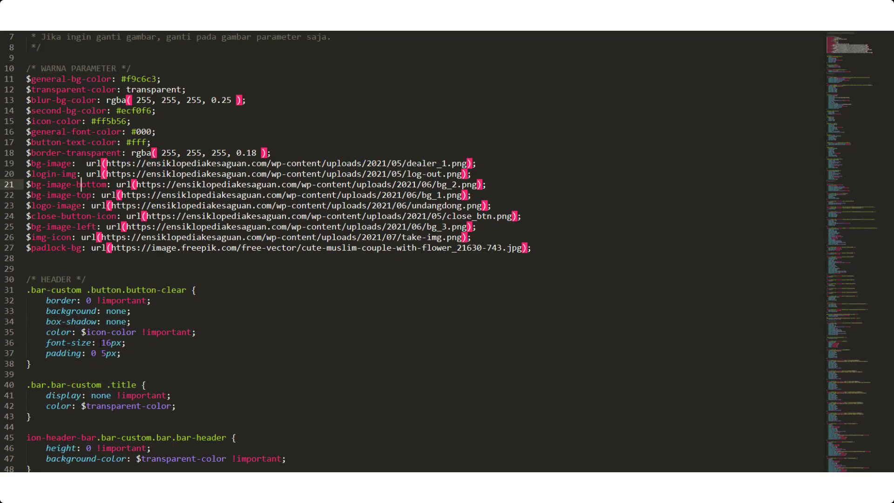
click(45, 269)
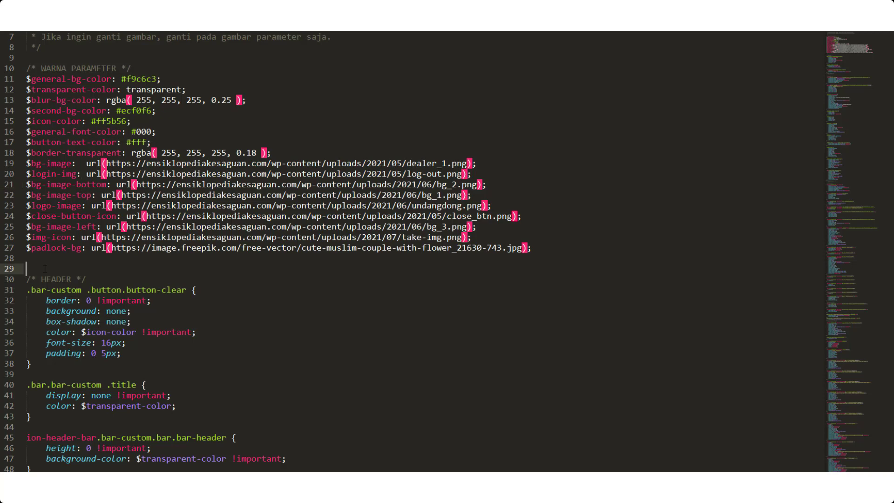
scroll(89, 273, down, 1)
scroll(98, 275, down, 2)
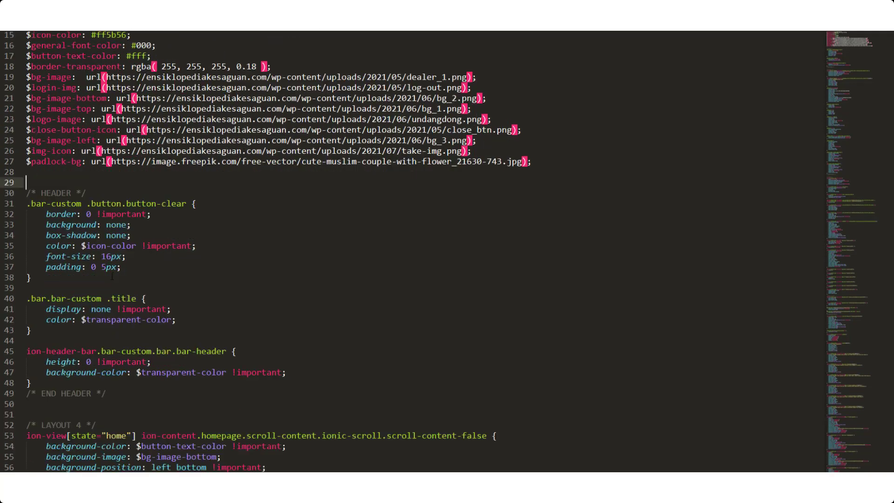
scroll(111, 276, down, 3)
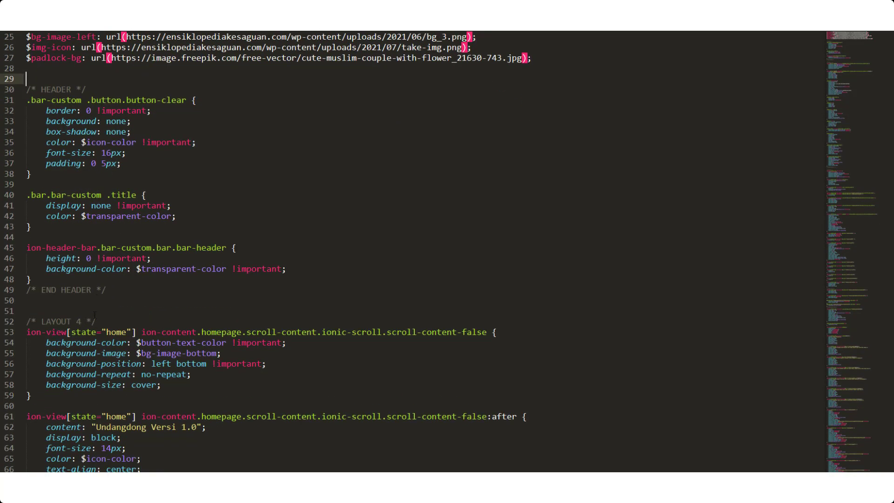
scroll(95, 314, up, 2)
scroll(124, 255, up, 1)
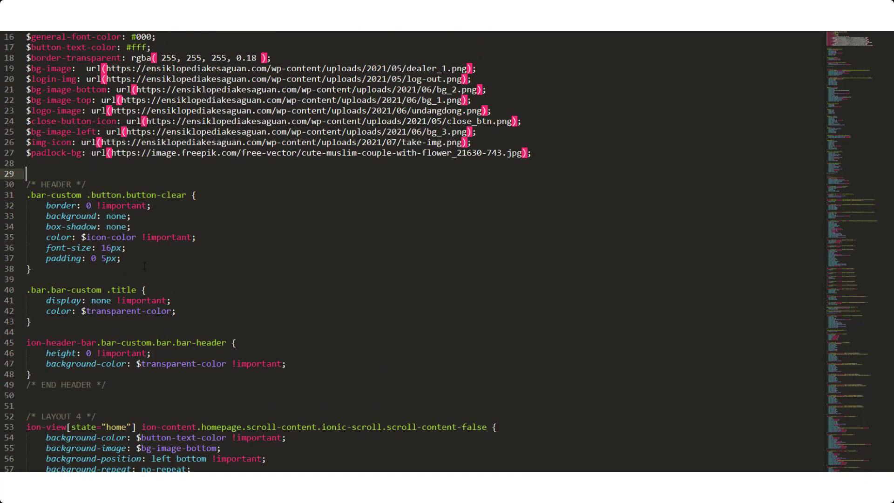
scroll(144, 267, down, 8)
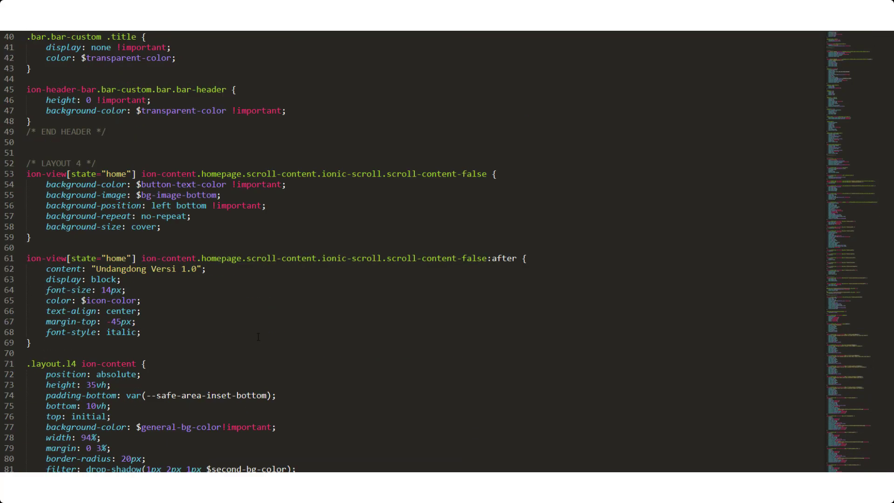